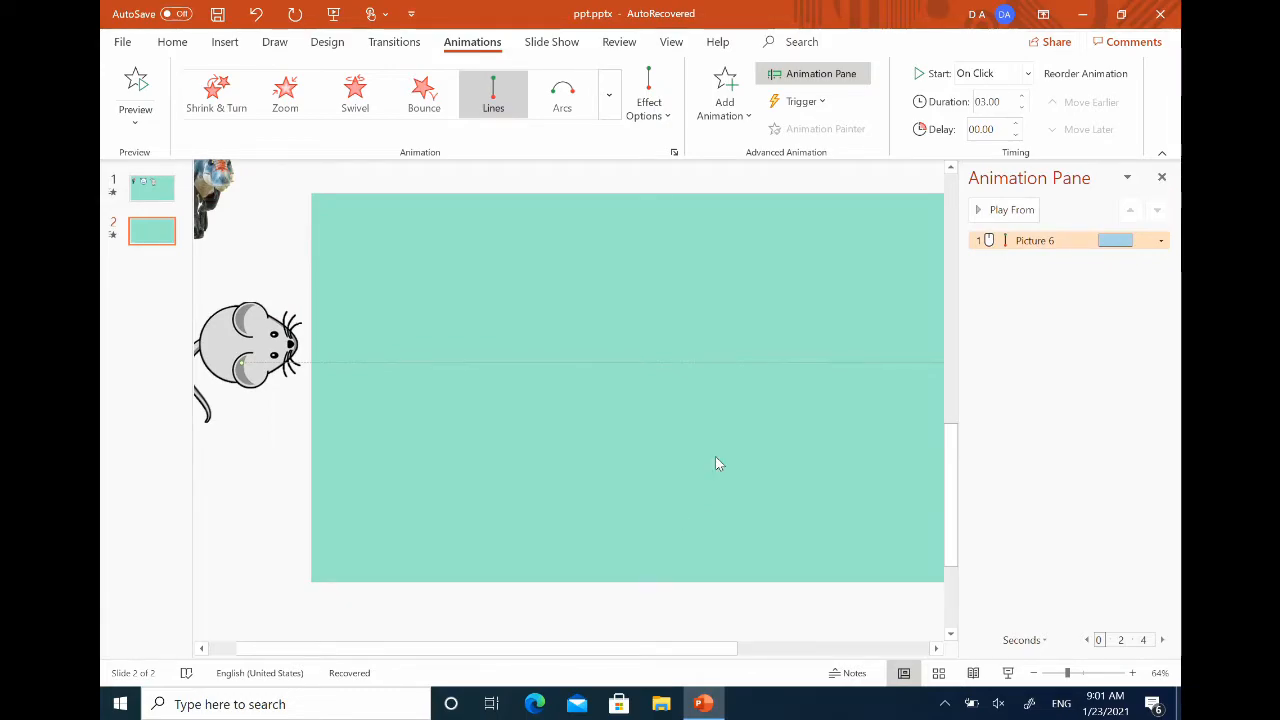
Step: Set the duration of the mouse's existing motion path to 2 seconds (Medium) and close the animation list
click(1161, 242)
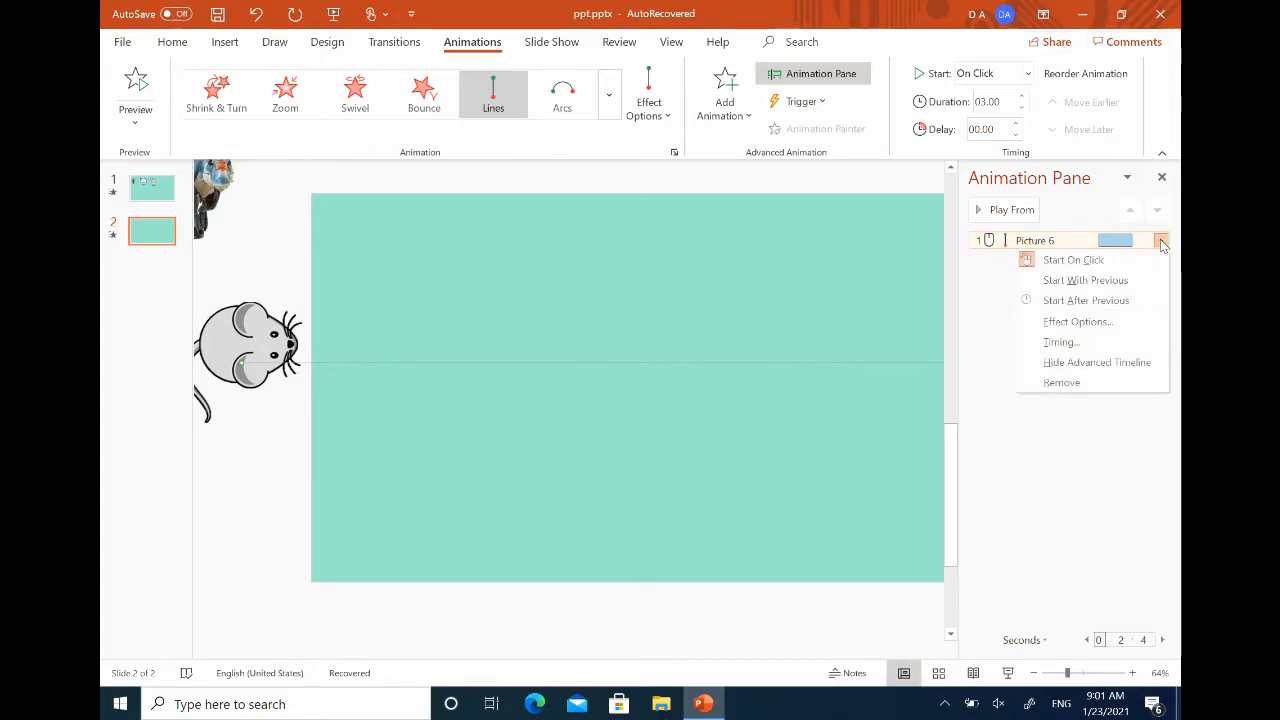
click(1062, 342)
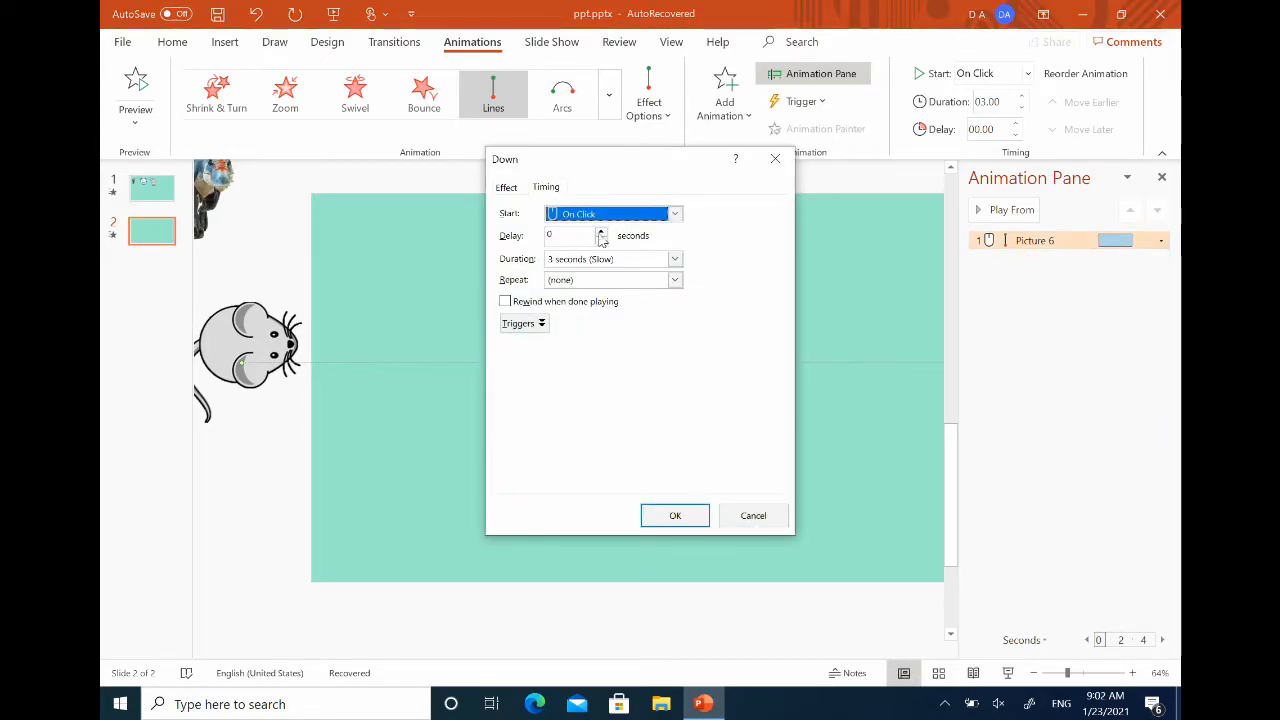
click(675, 259)
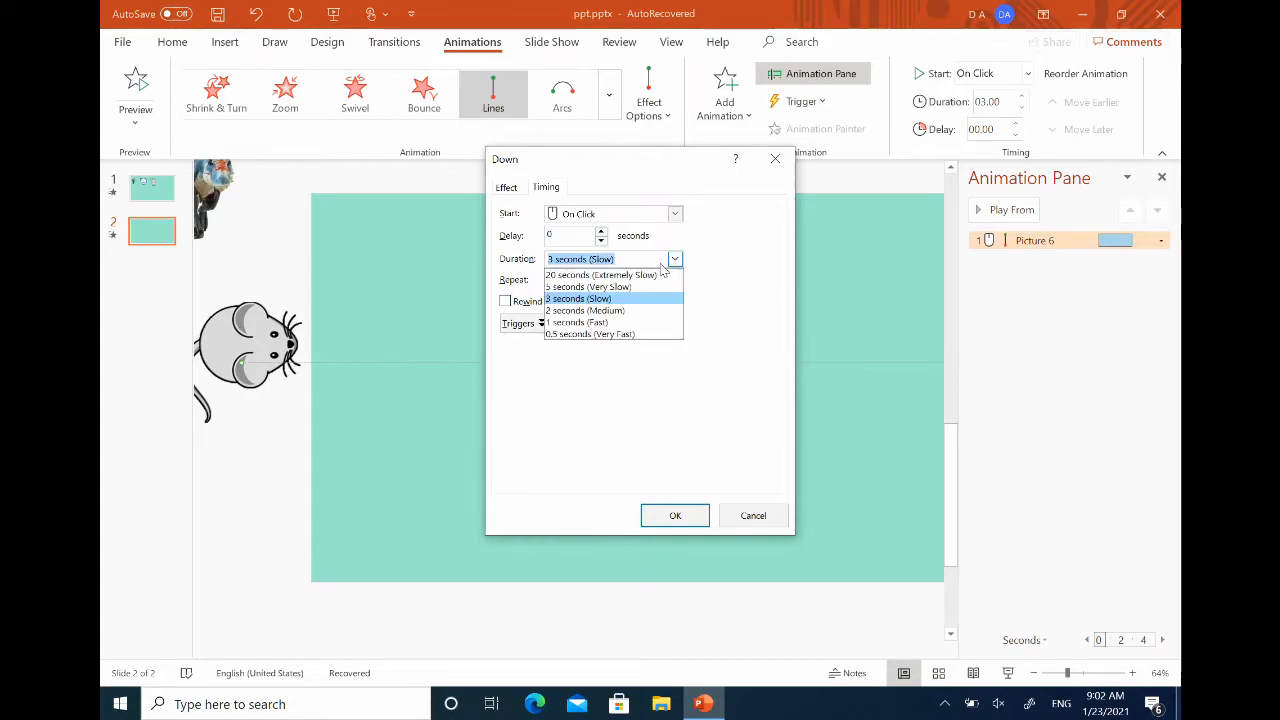
click(607, 311)
click(674, 515)
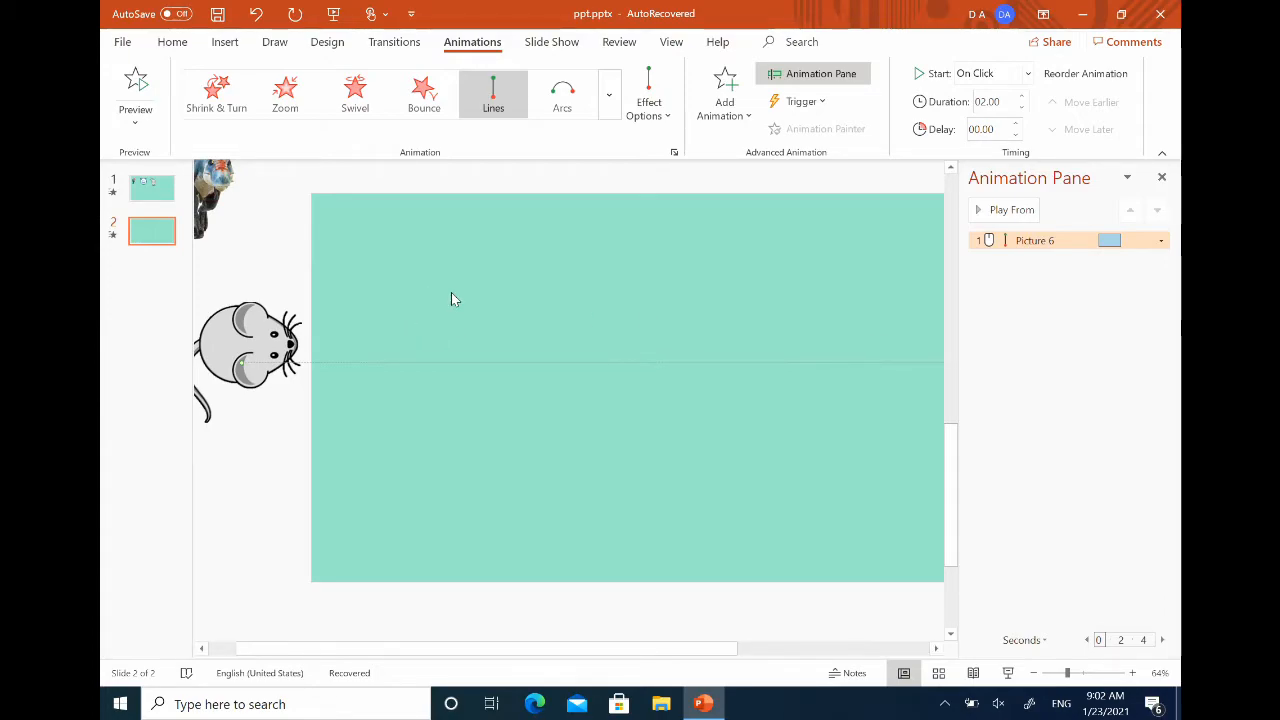
click(1163, 179)
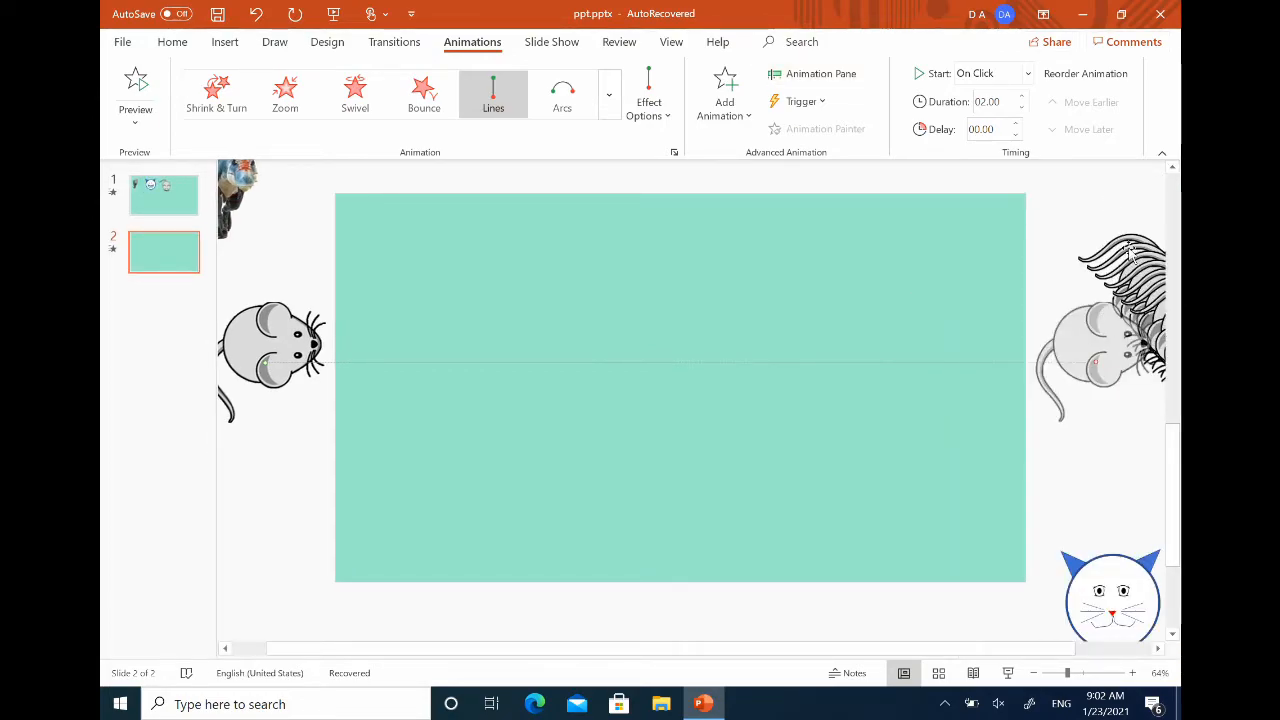
Step: Take another mouse from the pictures beside the slide, rotate it to face left, and place it just outside the slide's right edge
drag(1130, 250, 920, 237)
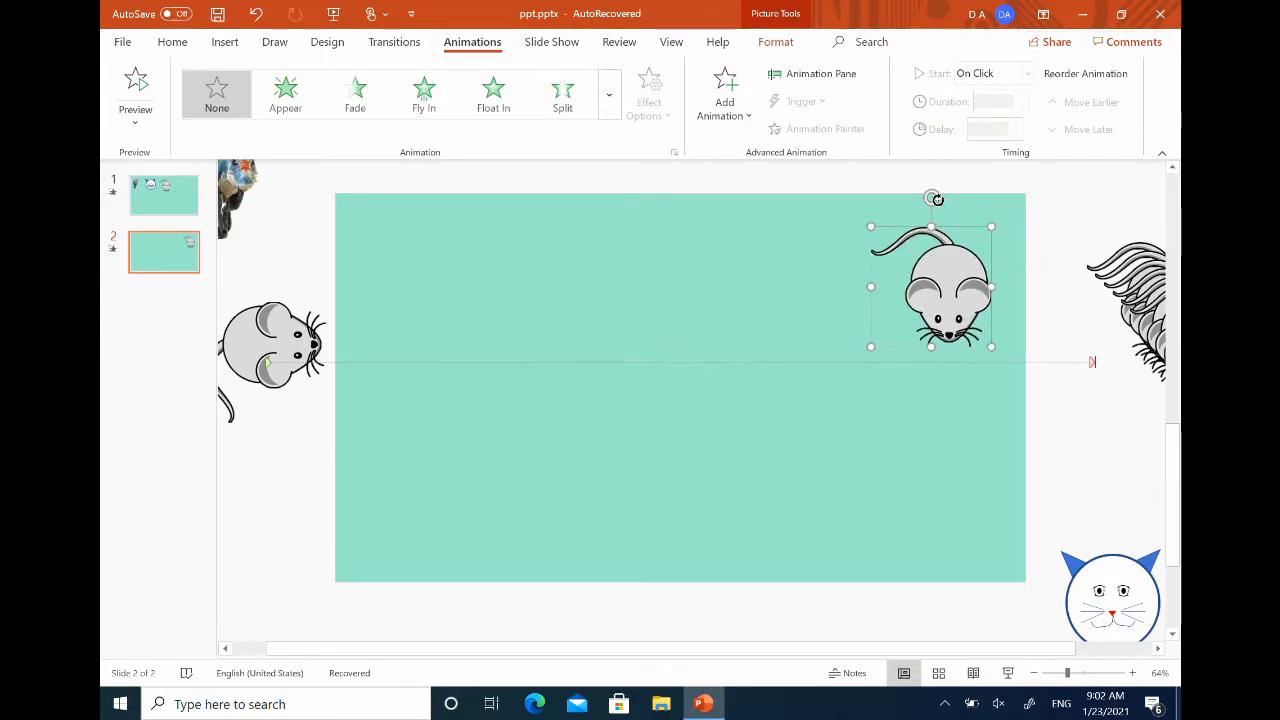
drag(936, 198, 1020, 288)
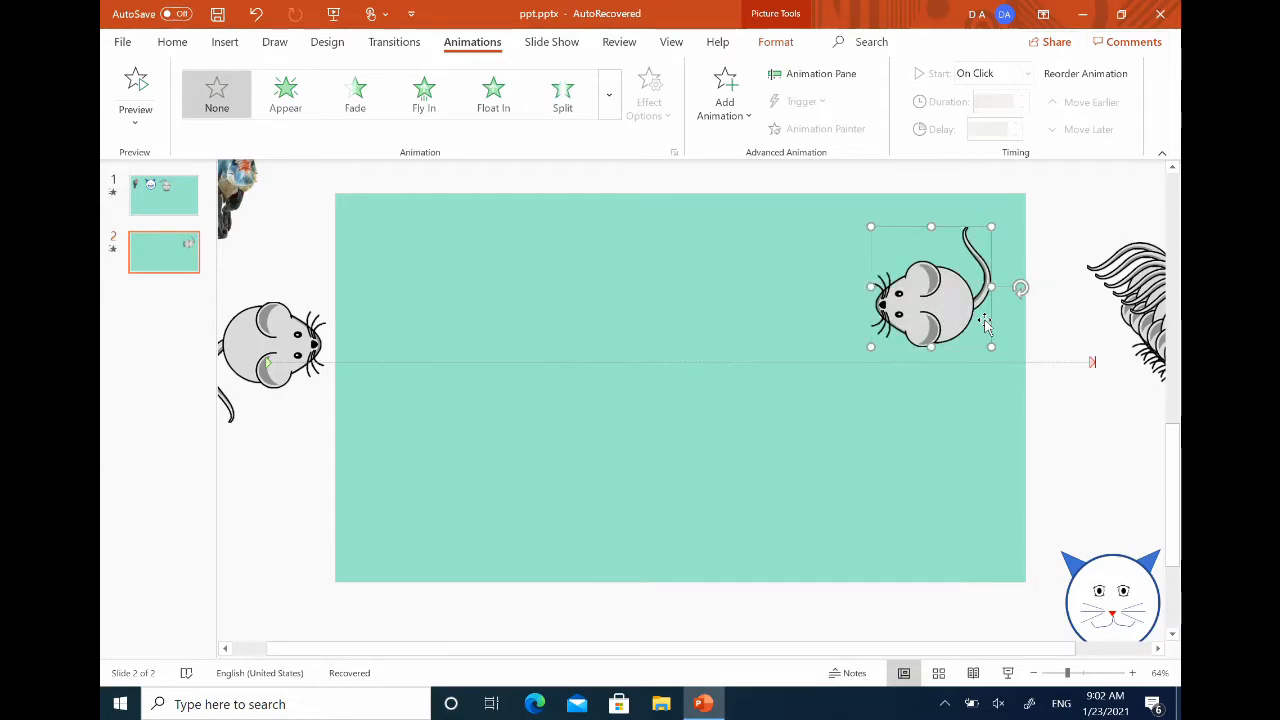
drag(915, 305, 1068, 345)
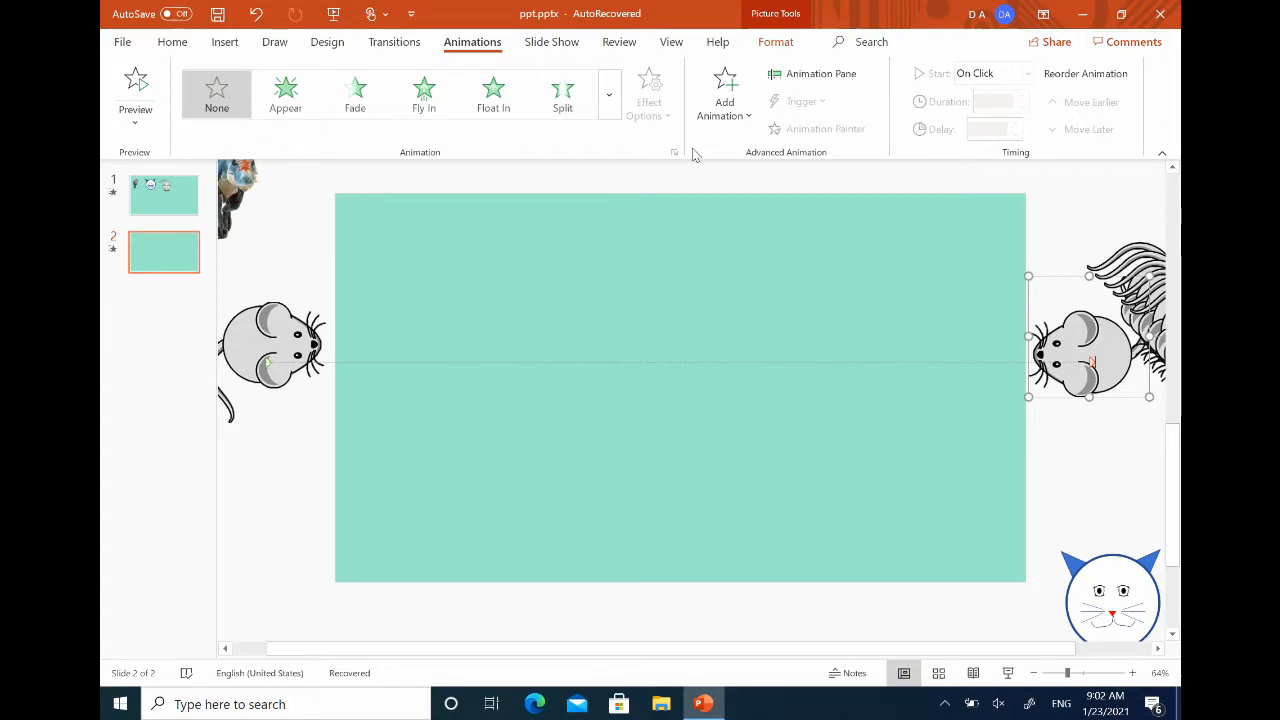
Step: Add a Lines motion path to the left-facing mouse, ending outside the slide's left edge over the first mouse
click(727, 105)
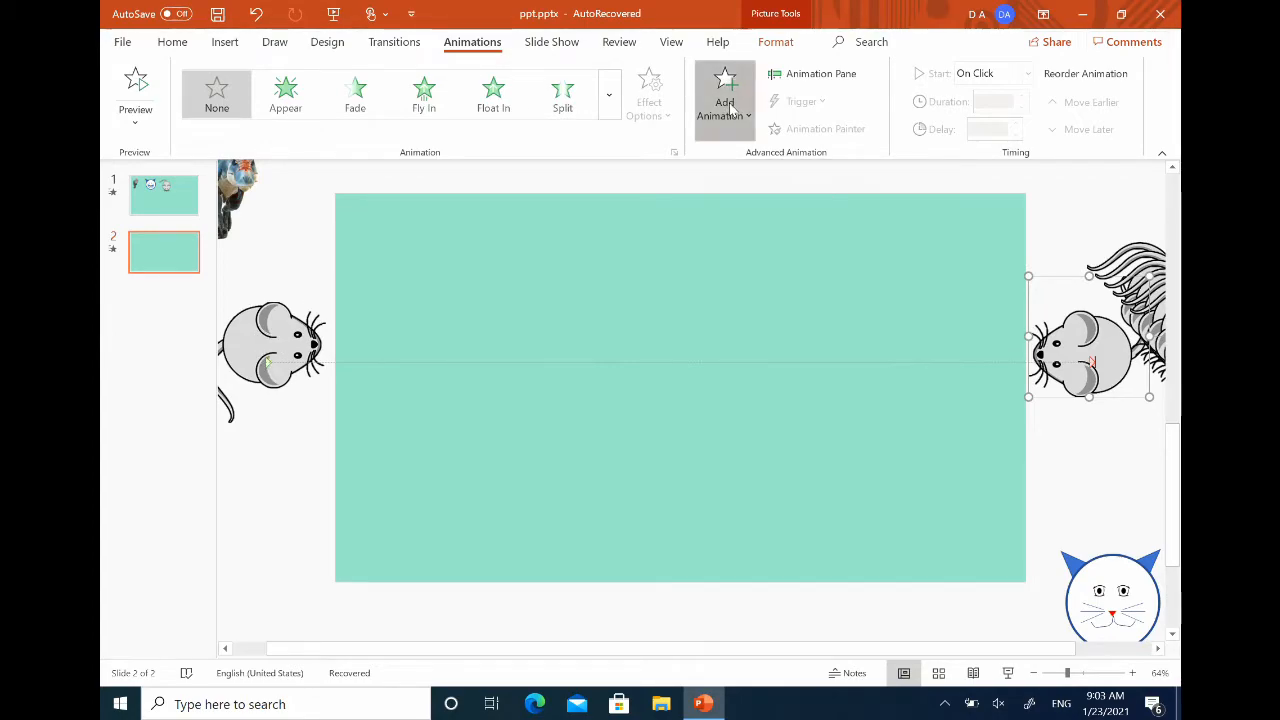
scroll(799, 455, down, 5)
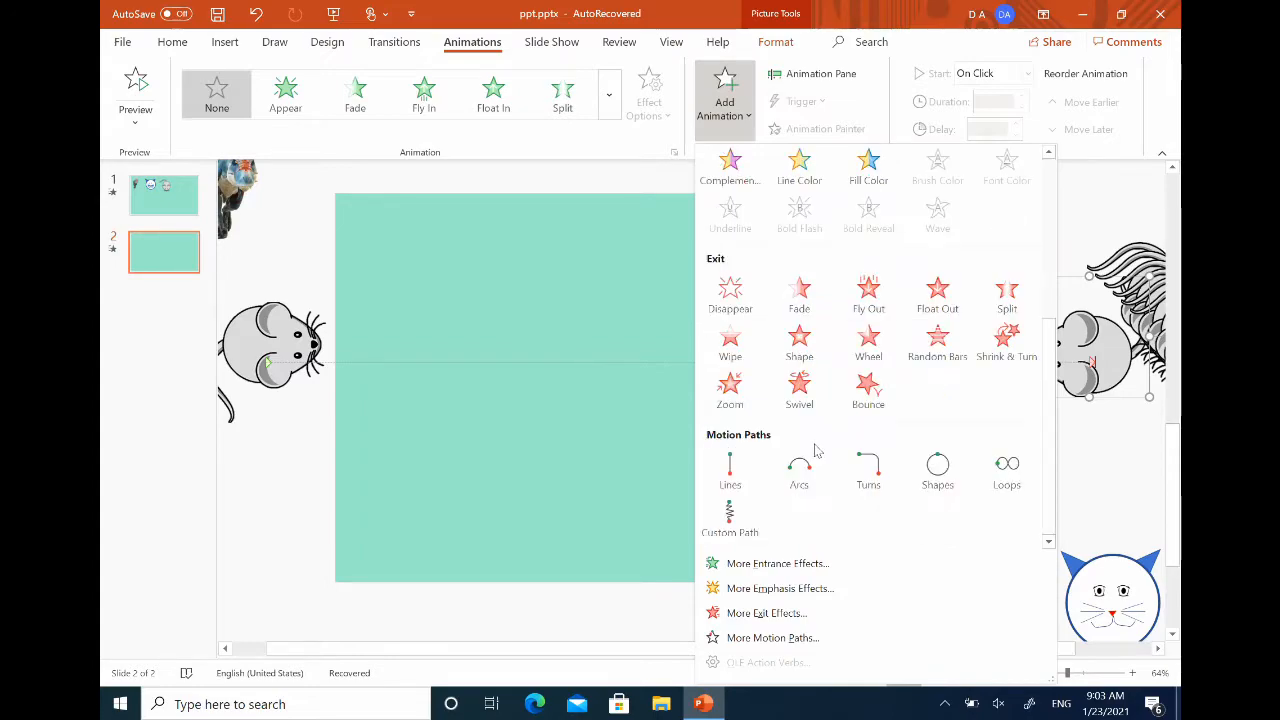
click(731, 472)
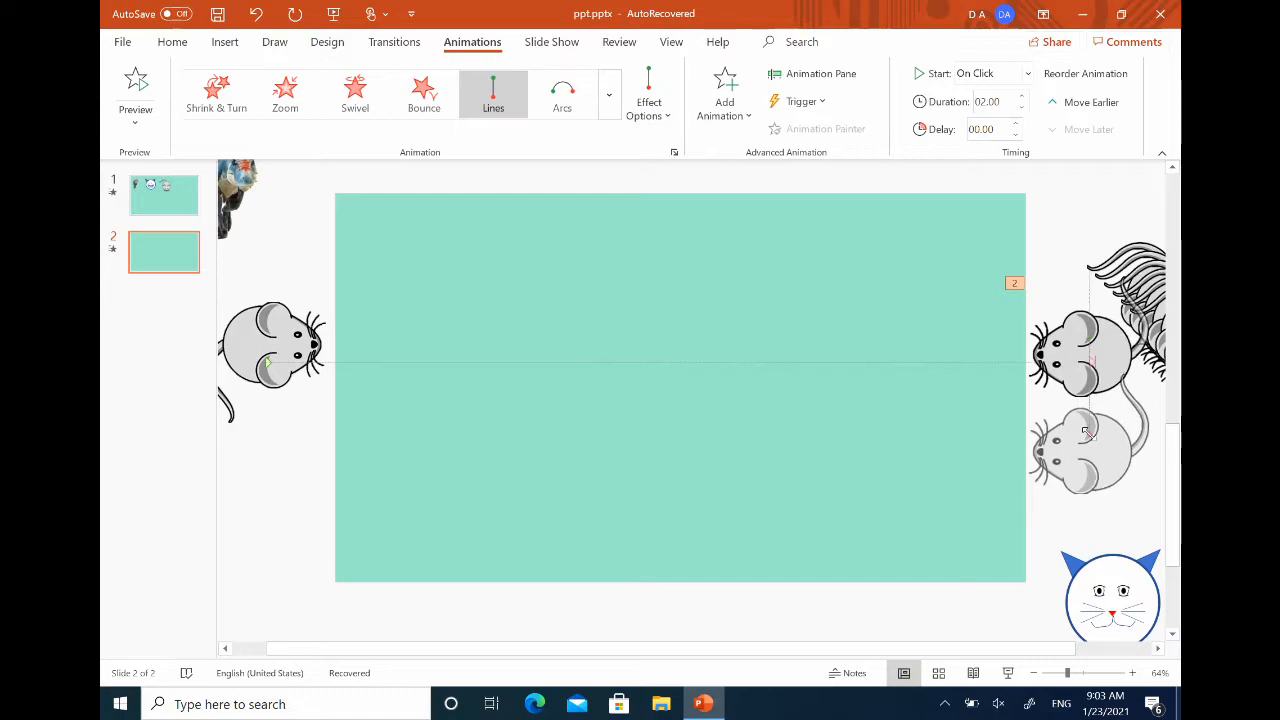
drag(1085, 432, 278, 325)
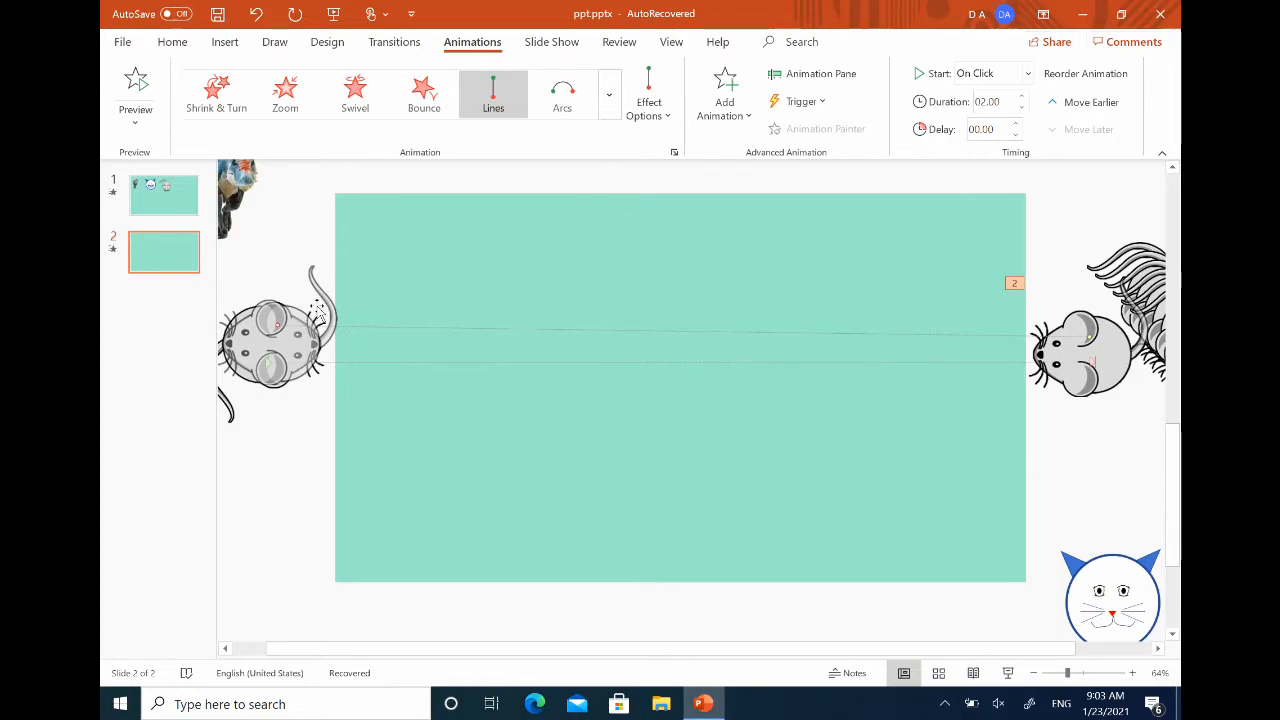
Step: Set the first mouse's motion path to start With Previous in its timing options
click(820, 74)
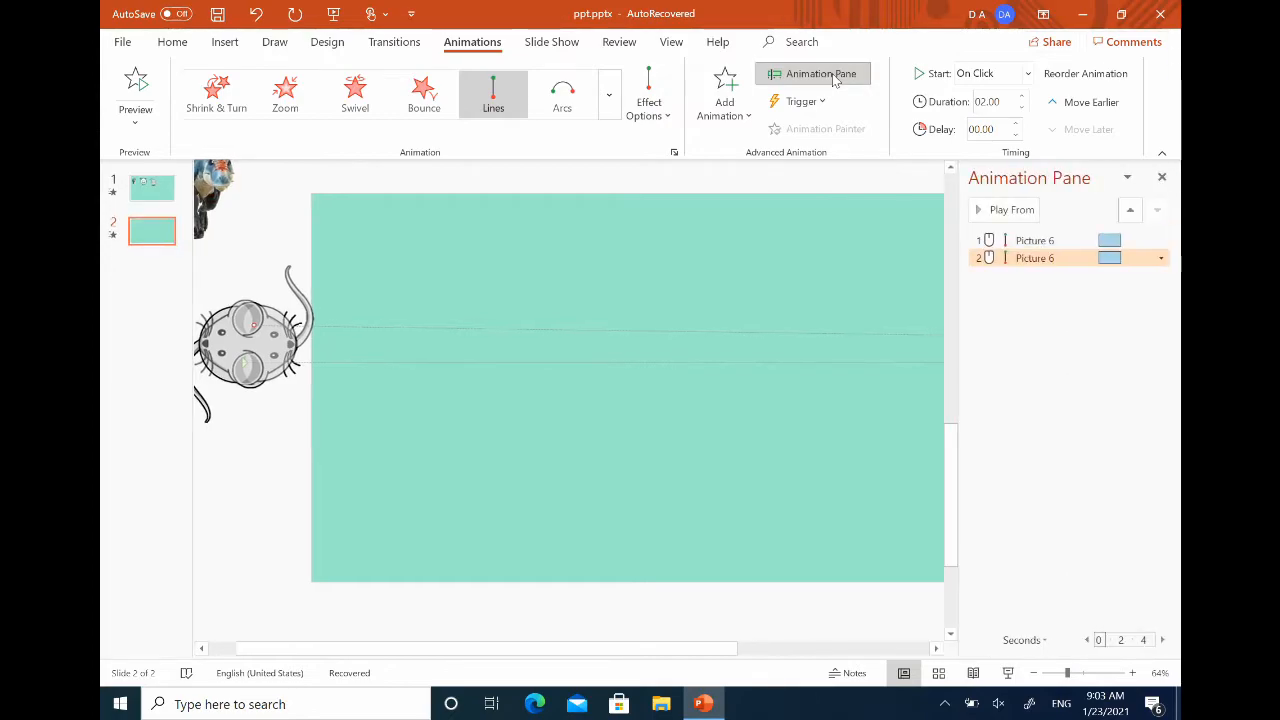
click(1016, 241)
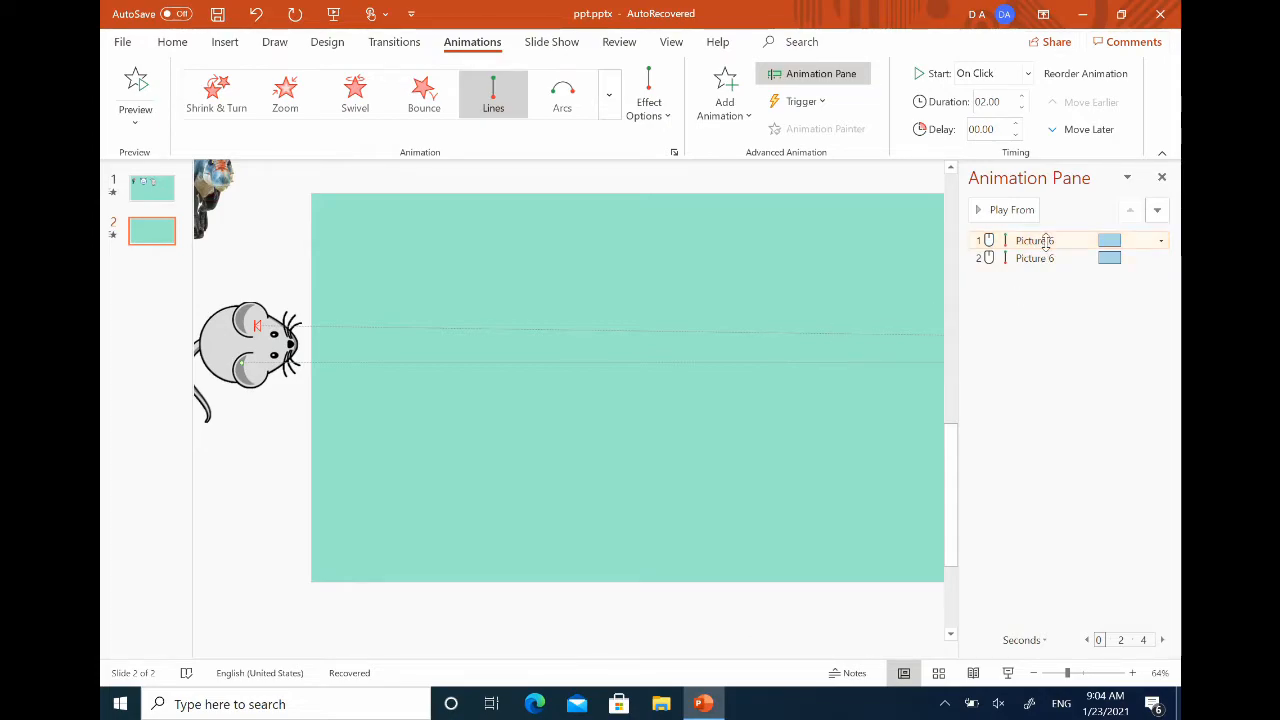
click(1161, 242)
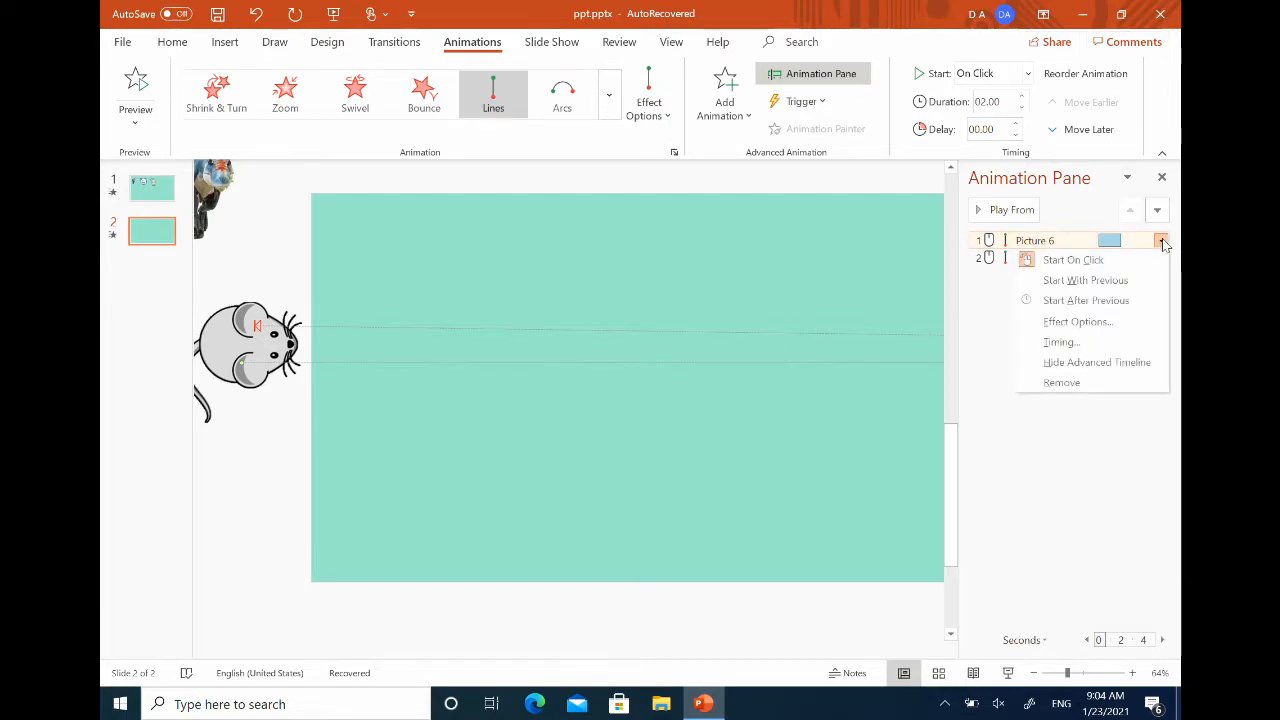
right_click(1036, 240)
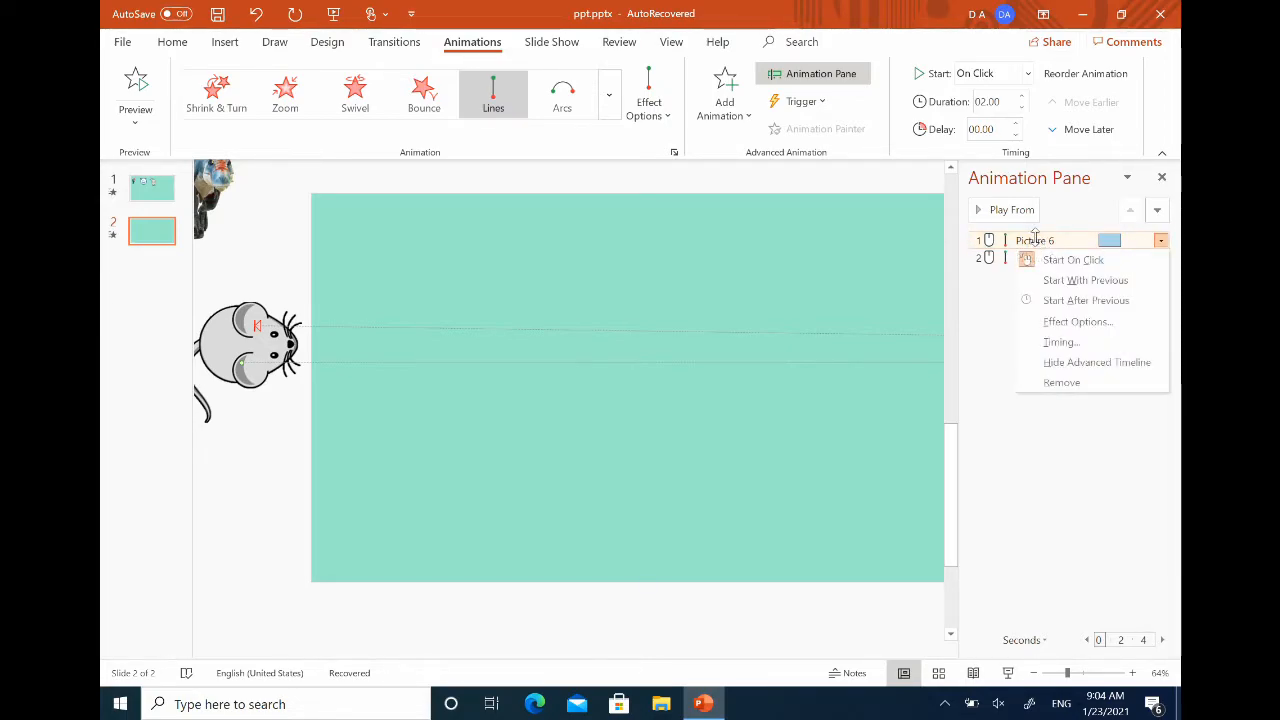
click(1059, 343)
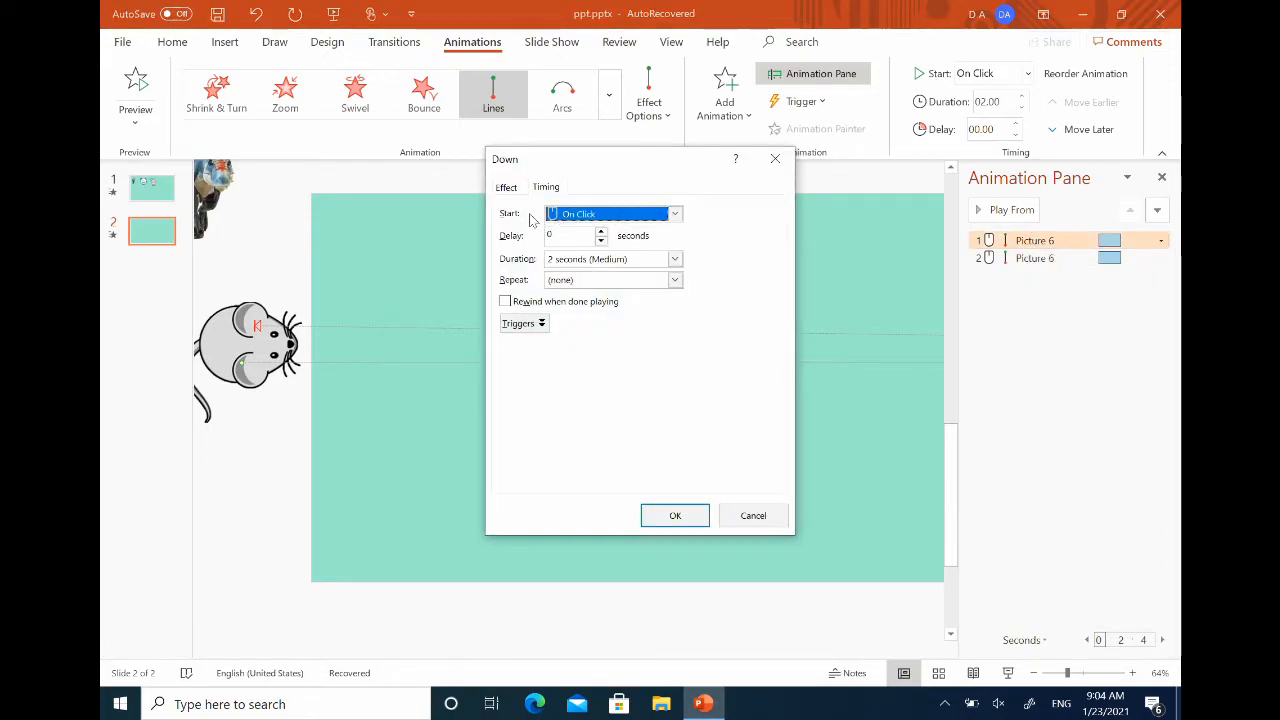
click(676, 214)
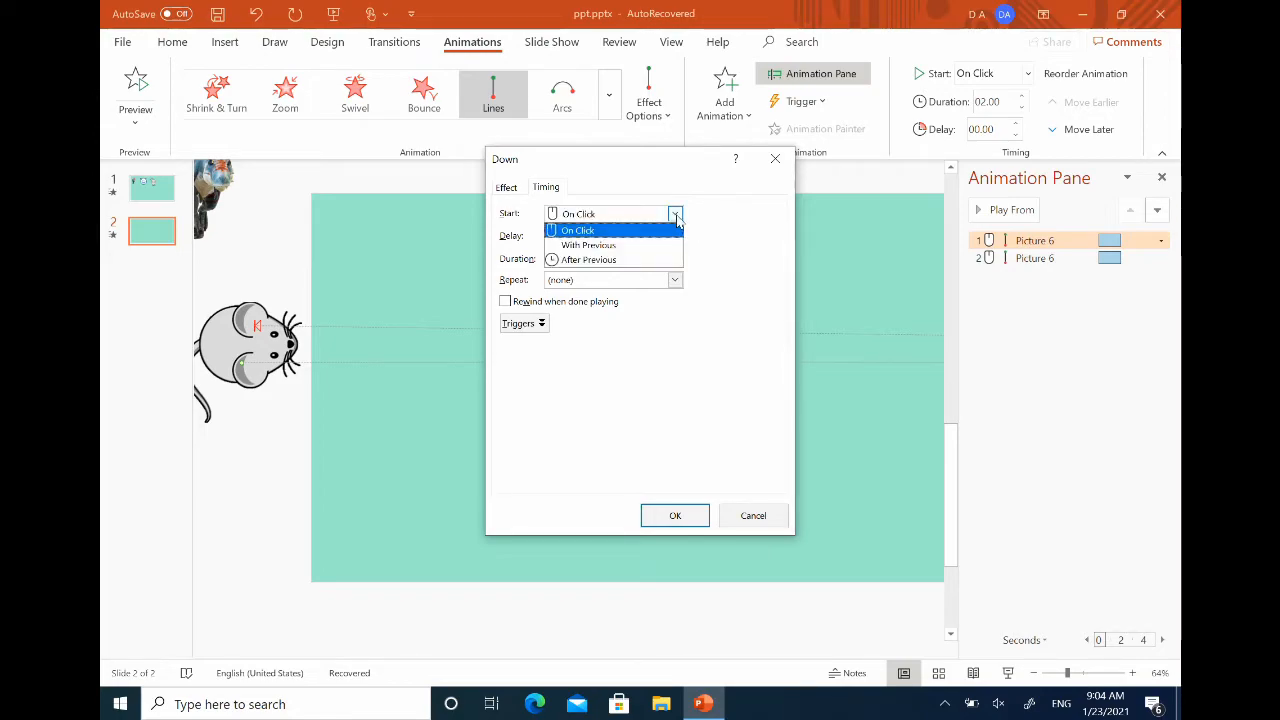
click(620, 245)
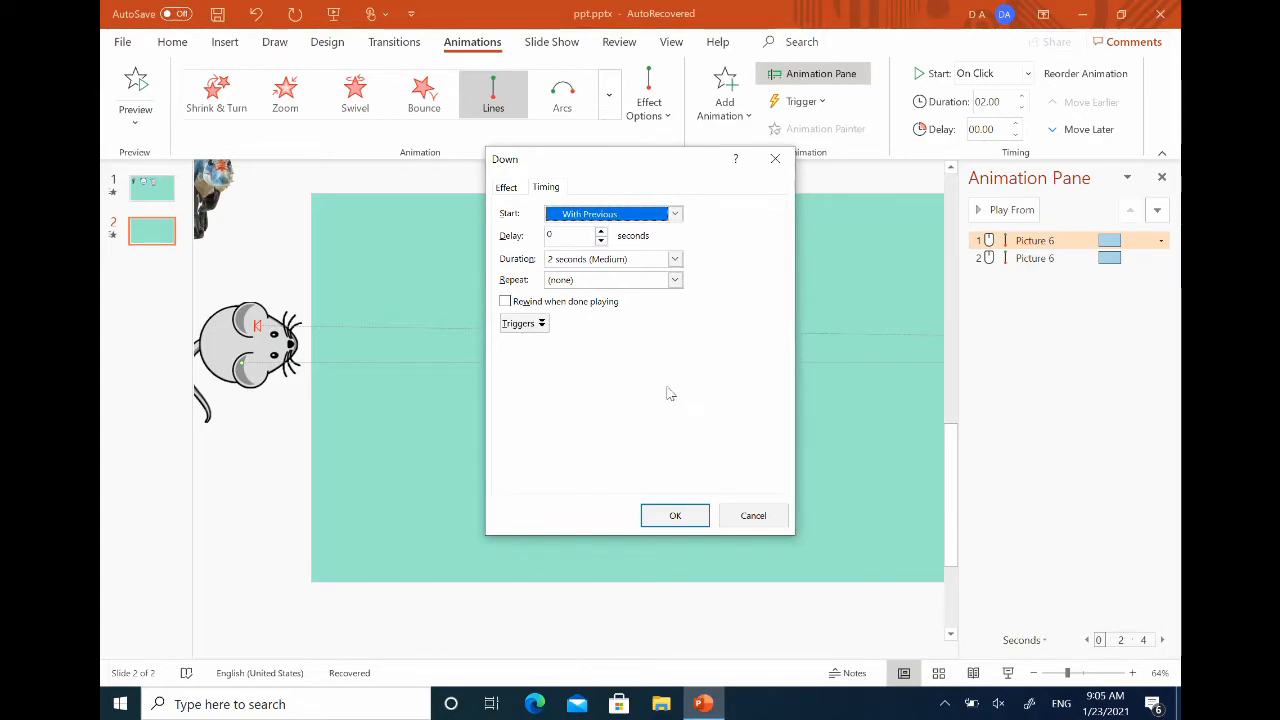
click(672, 515)
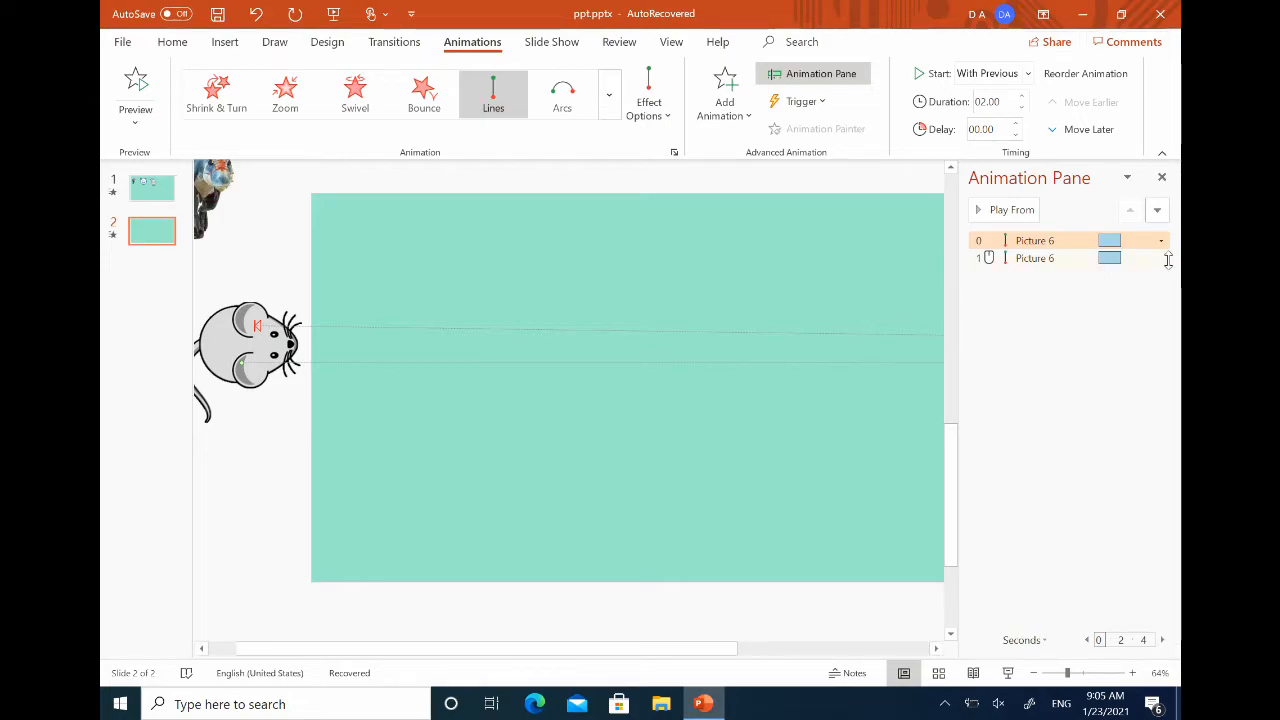
Step: Set the second mouse's motion path to start After Previous in its timing options
right_click(1078, 258)
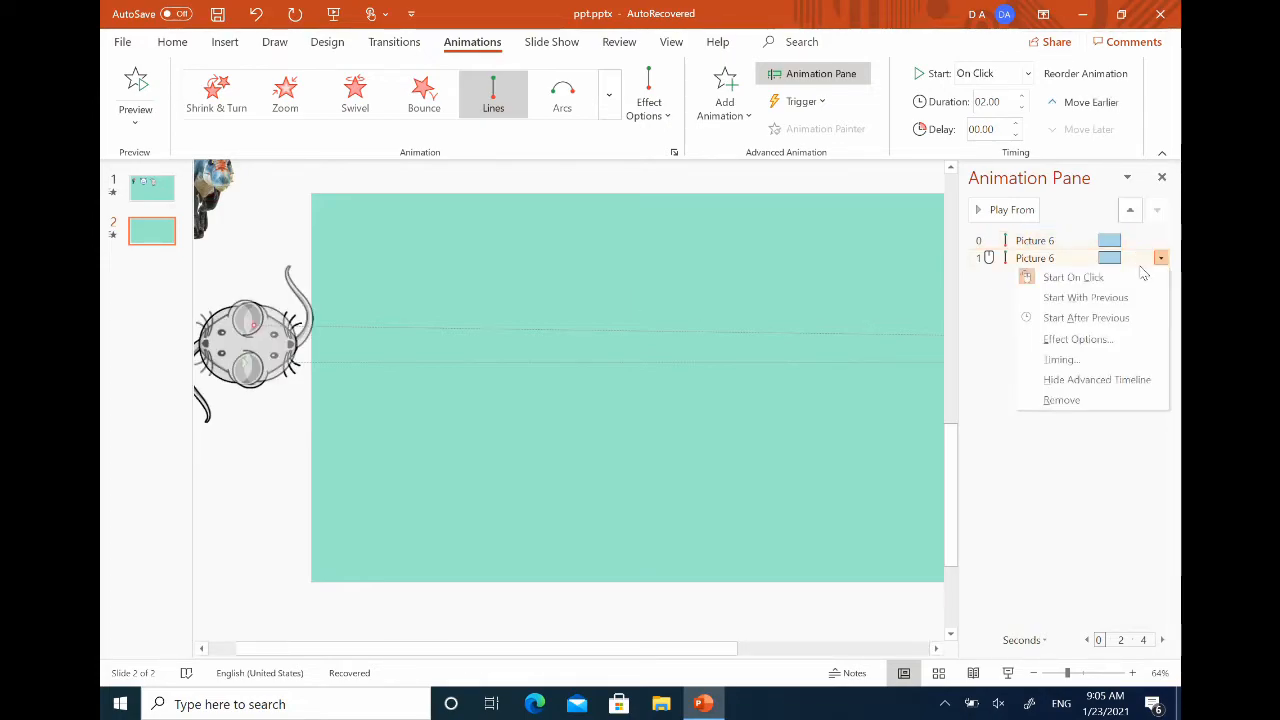
click(1066, 362)
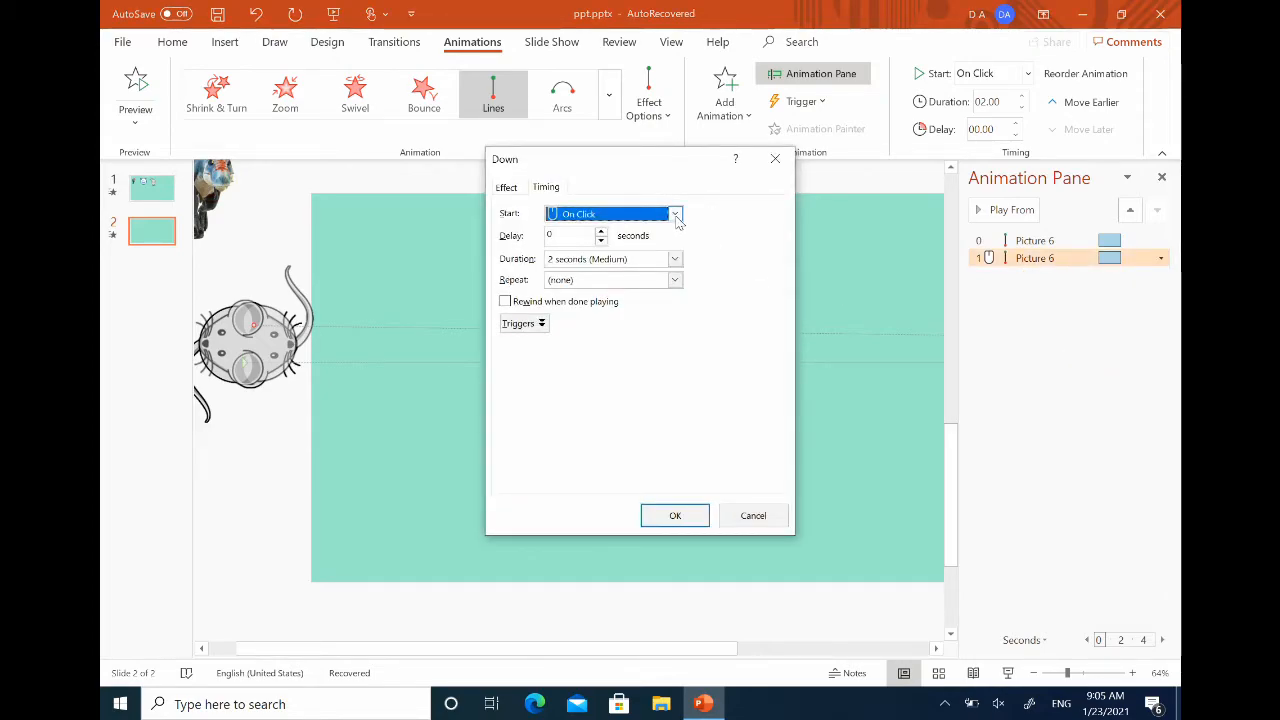
click(675, 214)
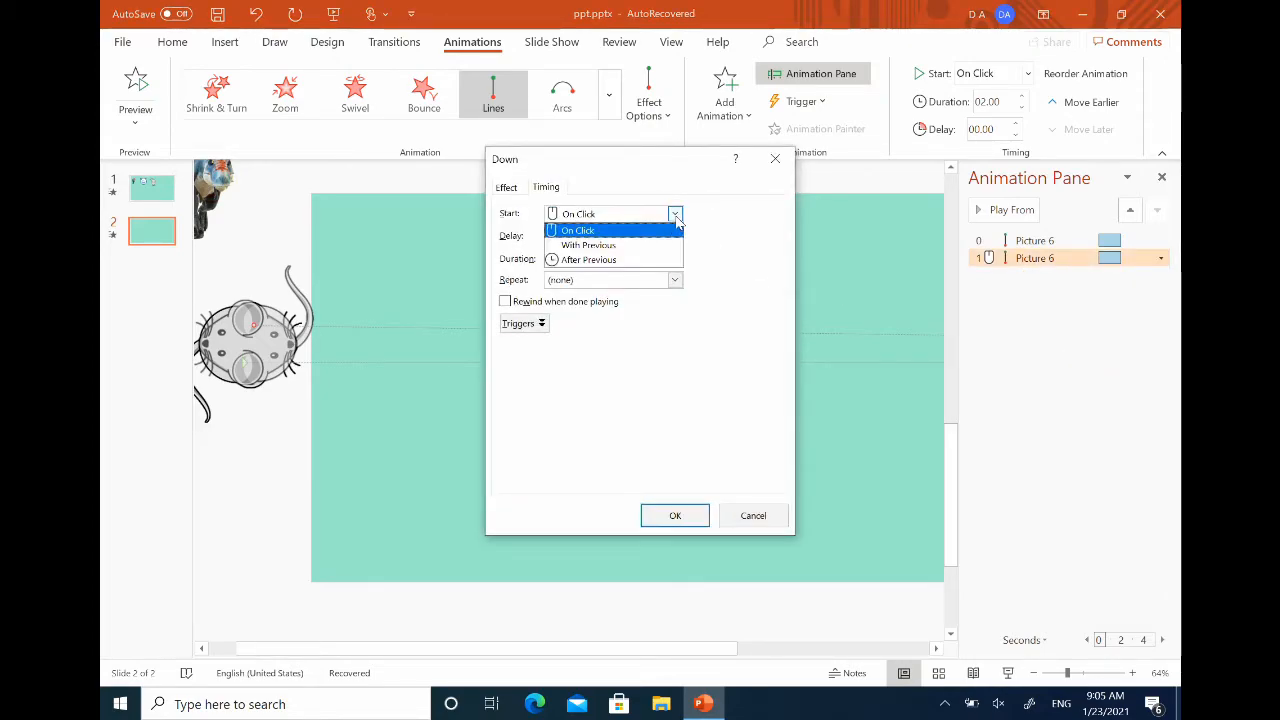
click(600, 262)
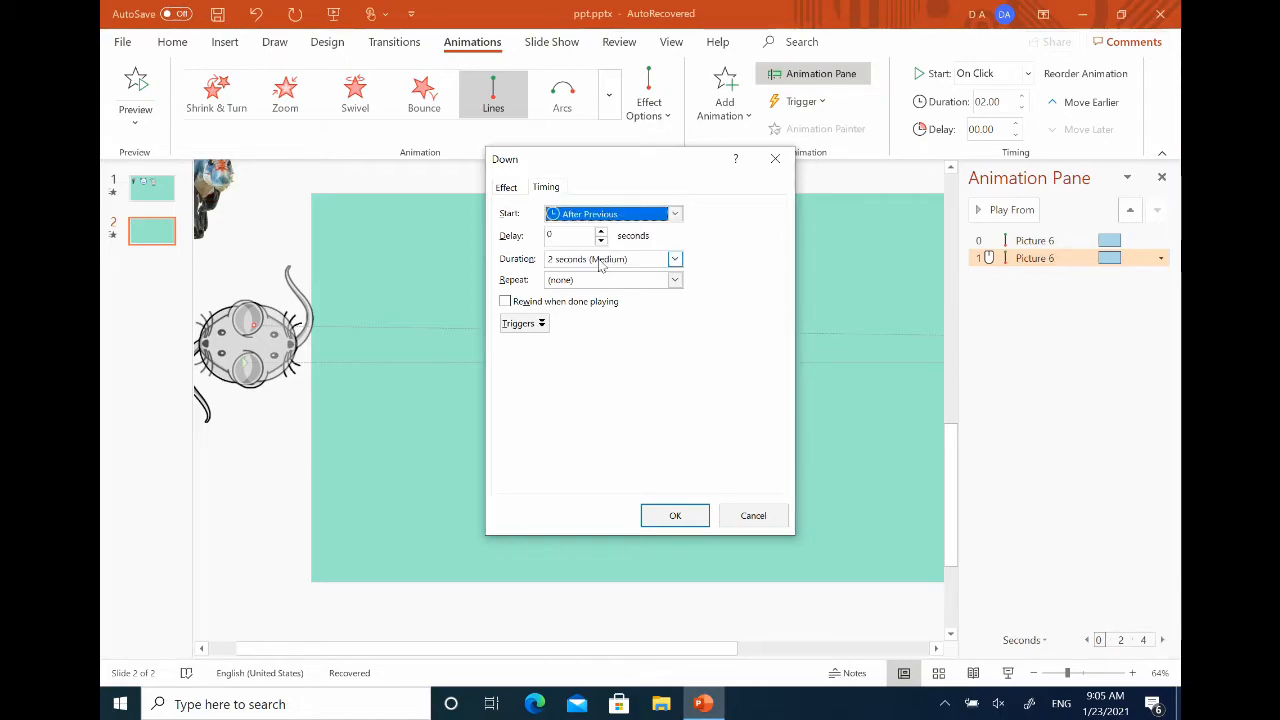
click(675, 516)
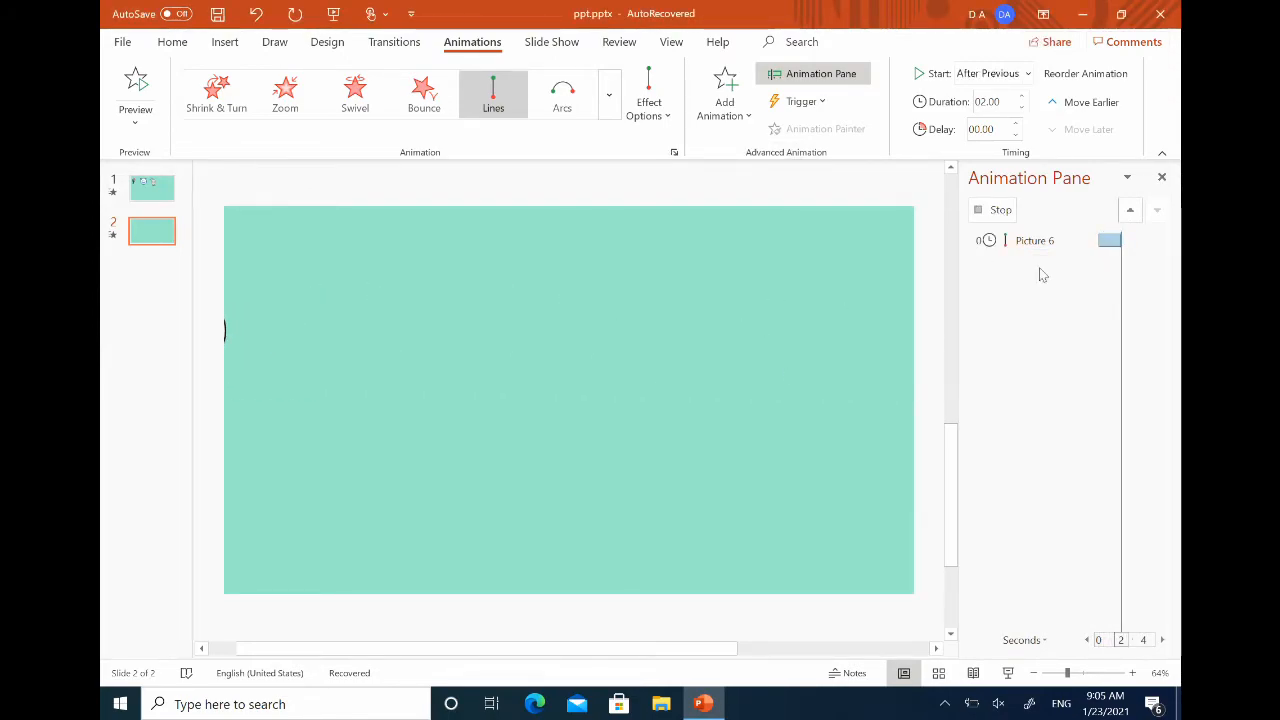
click(1128, 258)
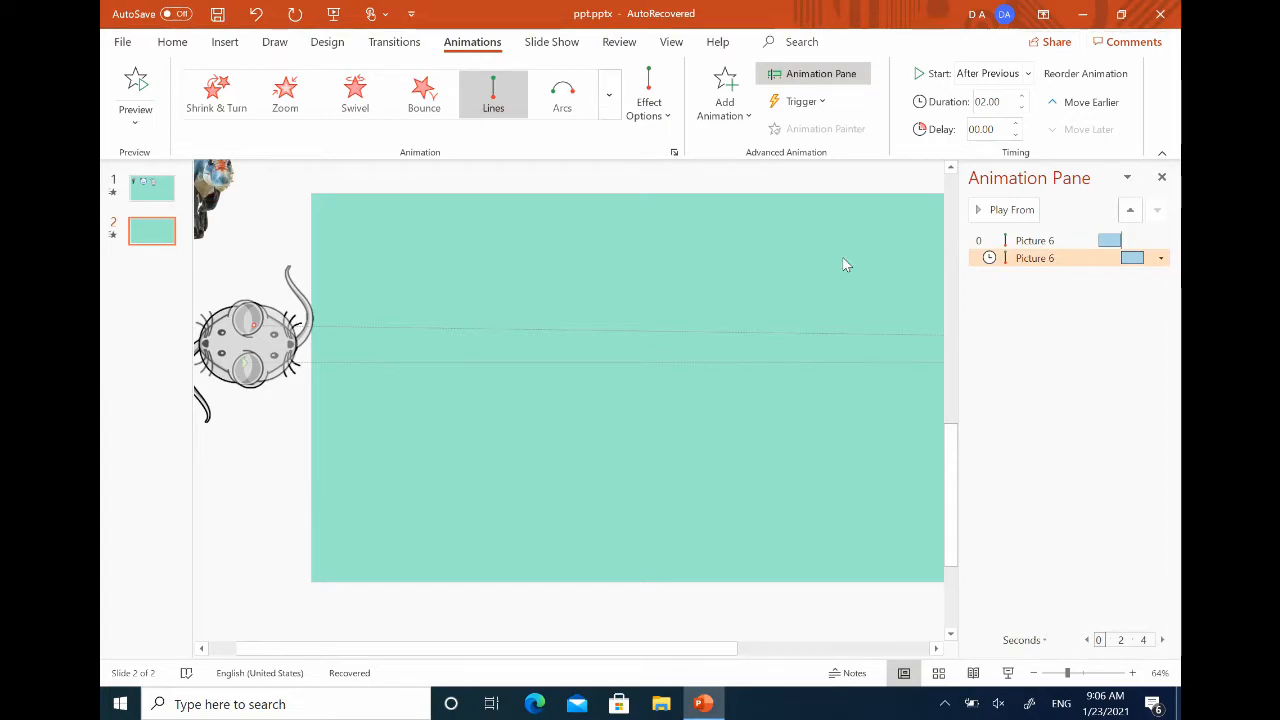
Step: Play the slide show from the current slide to check both mouse animations, and exit it
click(557, 48)
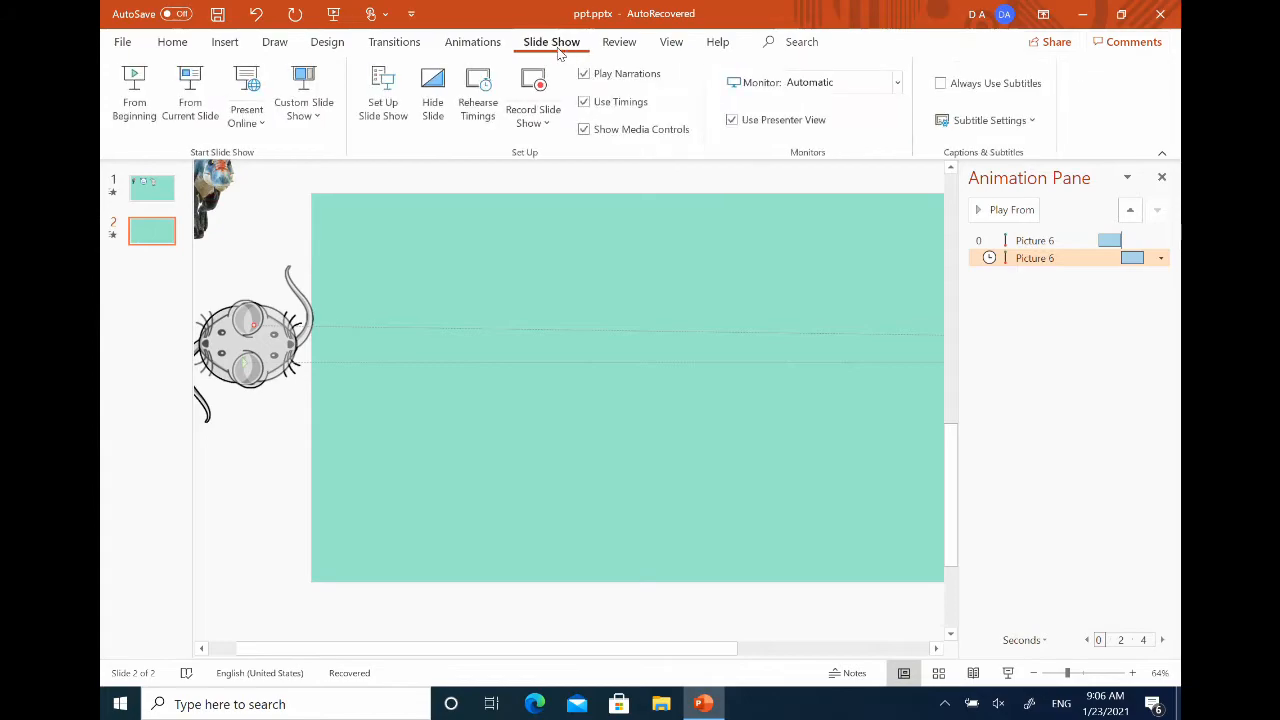
click(192, 95)
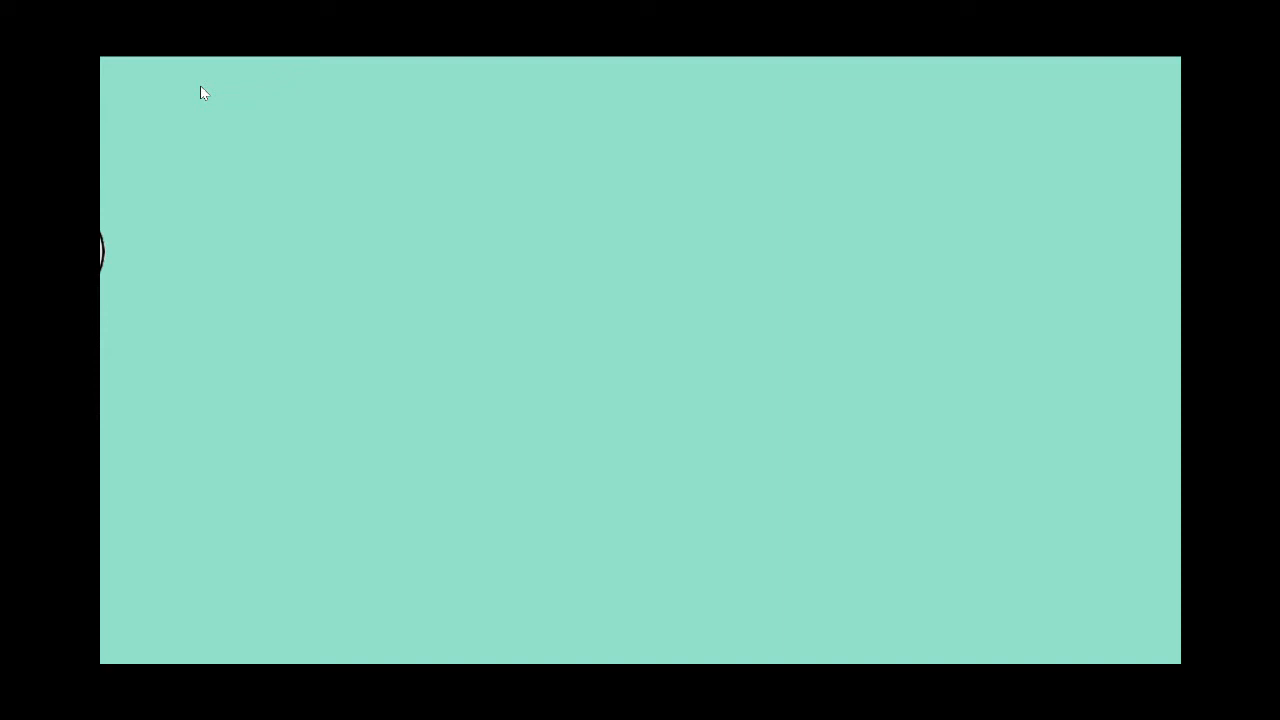
key(Escape)
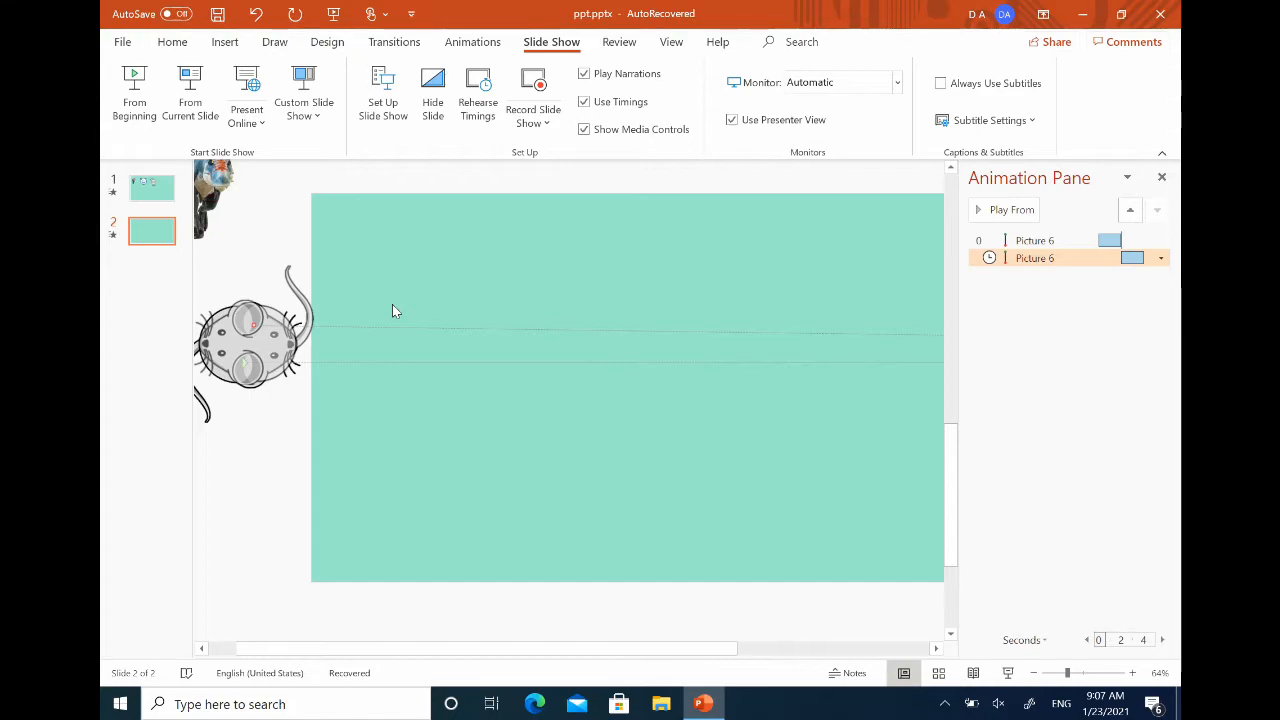
Step: Set a 1-second delay on the second mouse's motion path and play the slide show from the current slide through to its end
click(1160, 259)
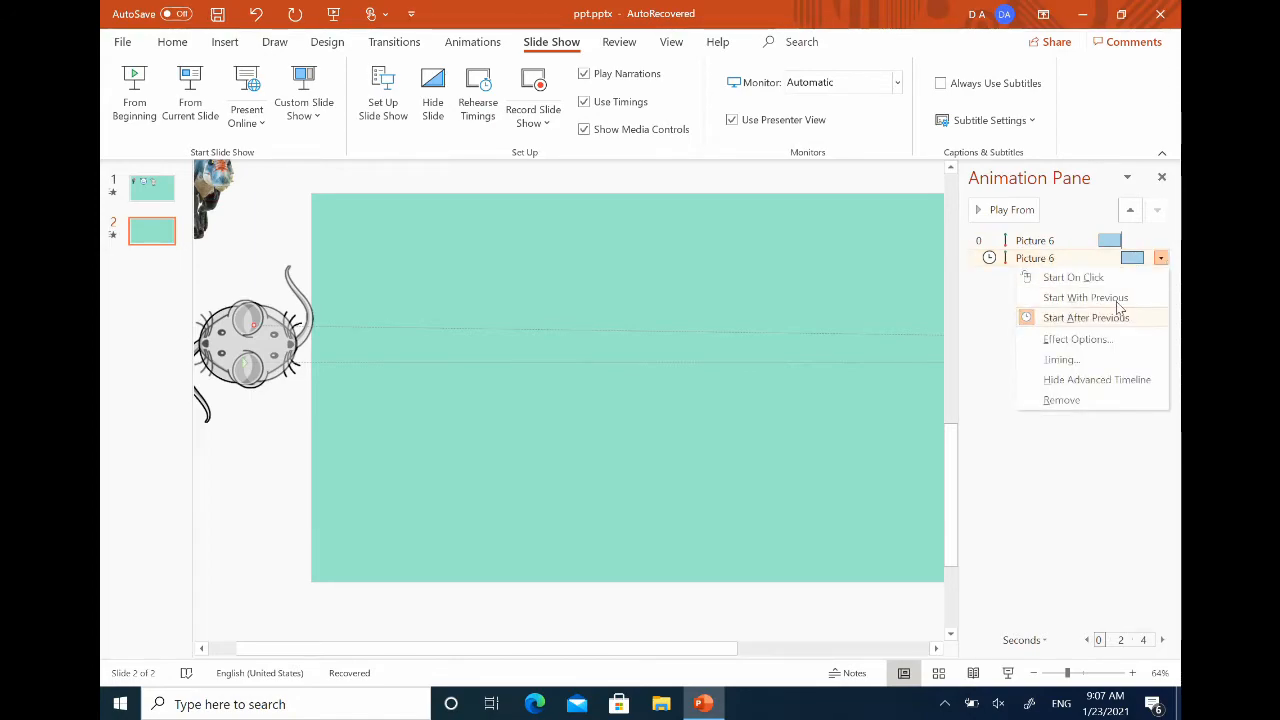
click(1062, 360)
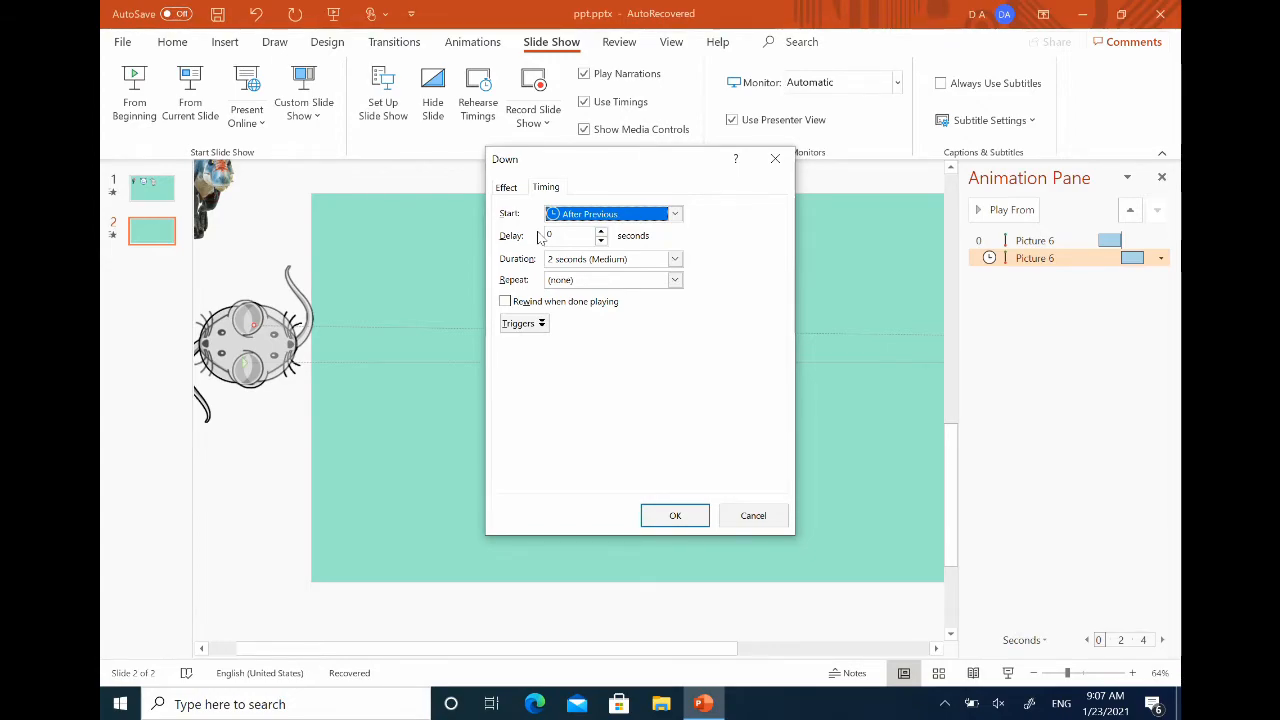
click(601, 231)
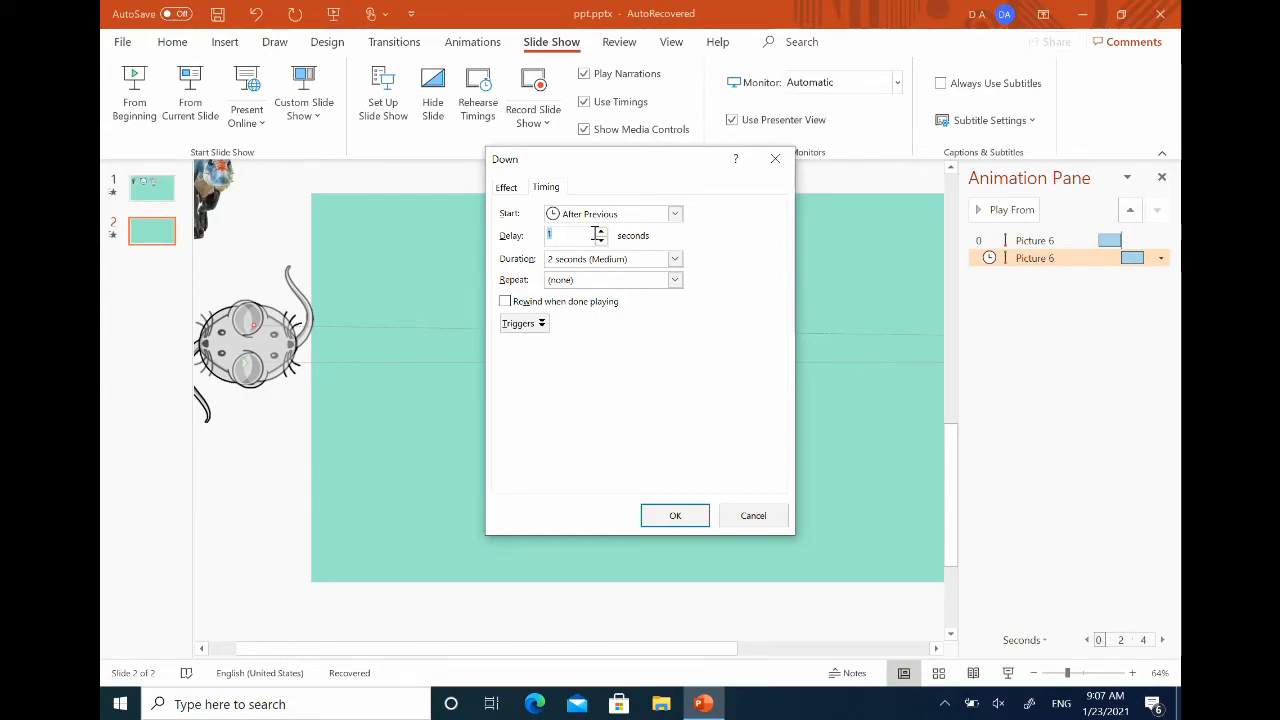
click(670, 517)
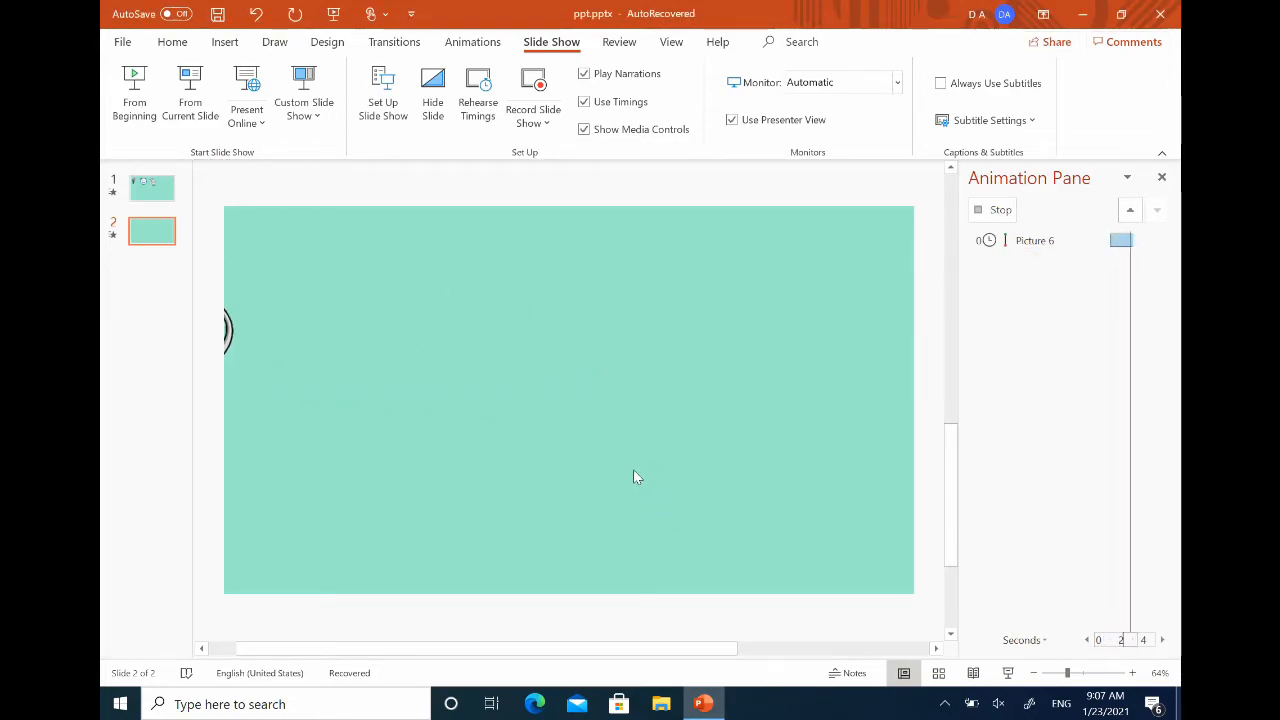
click(201, 100)
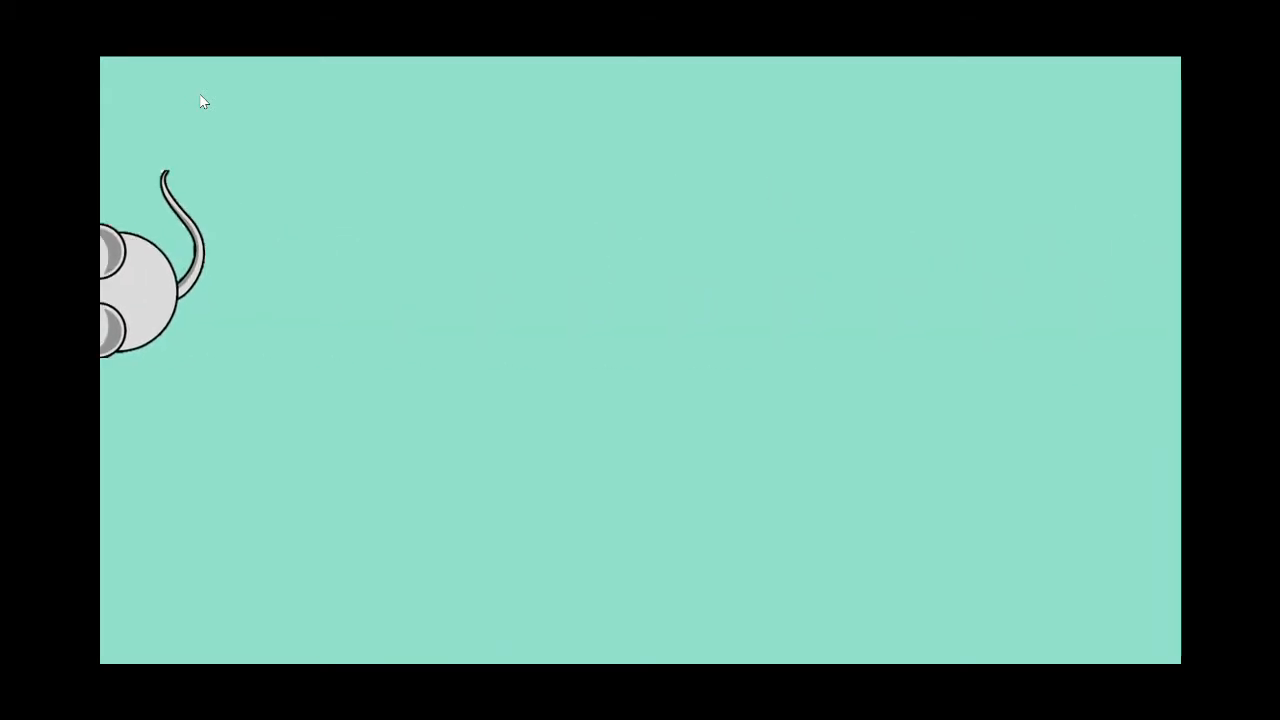
click(381, 352)
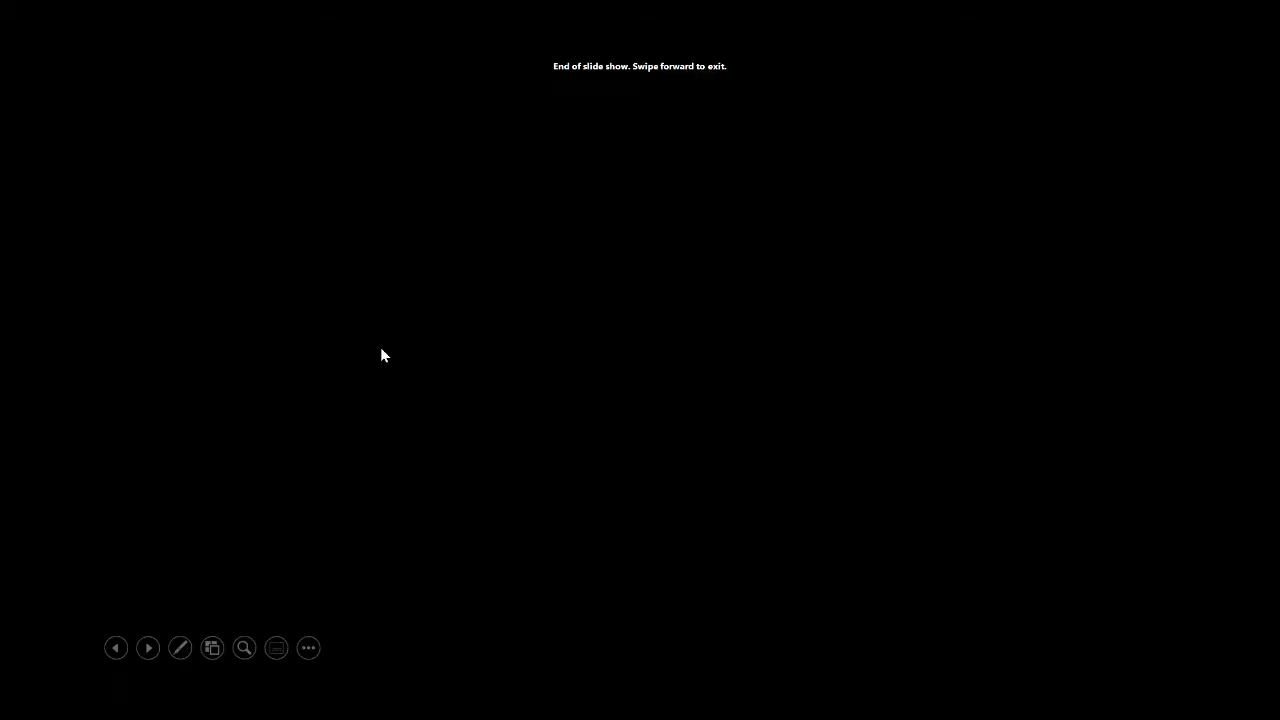
Step: Exit the slide show and place a third mouse from the stack off the slide's upper-left corner, rotated to face diagonally down-right
click(381, 349)
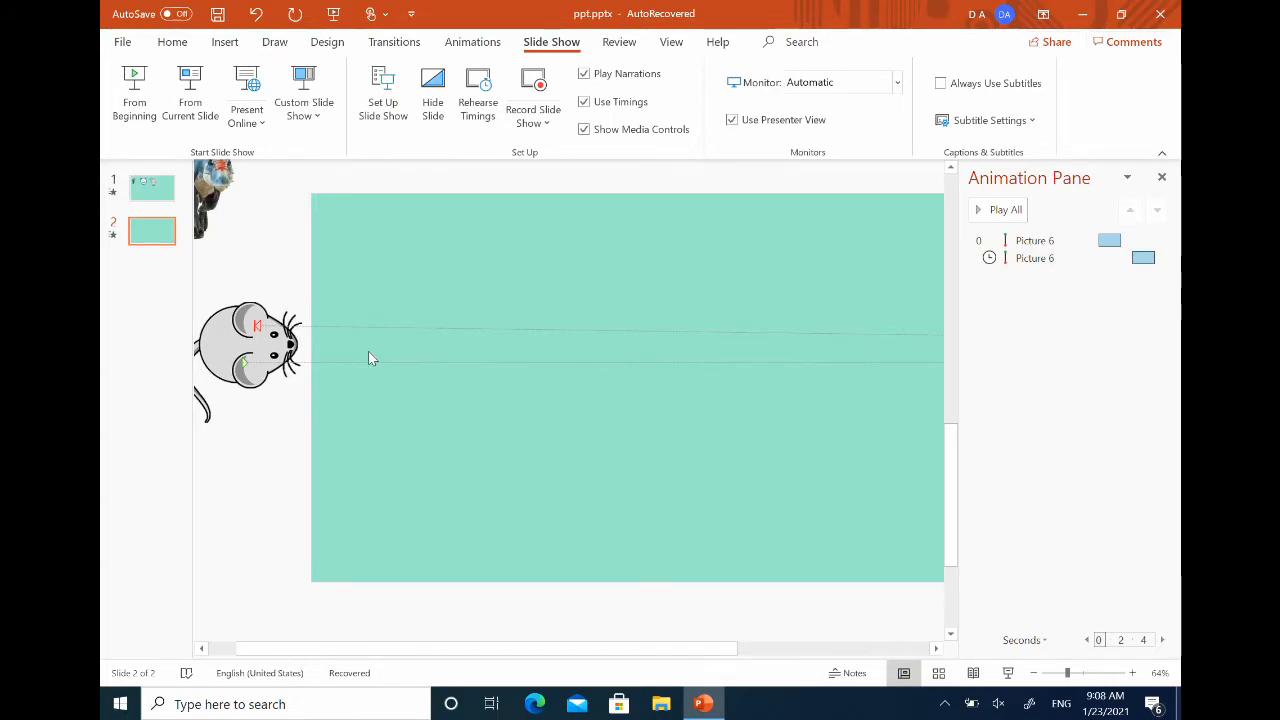
click(259, 330)
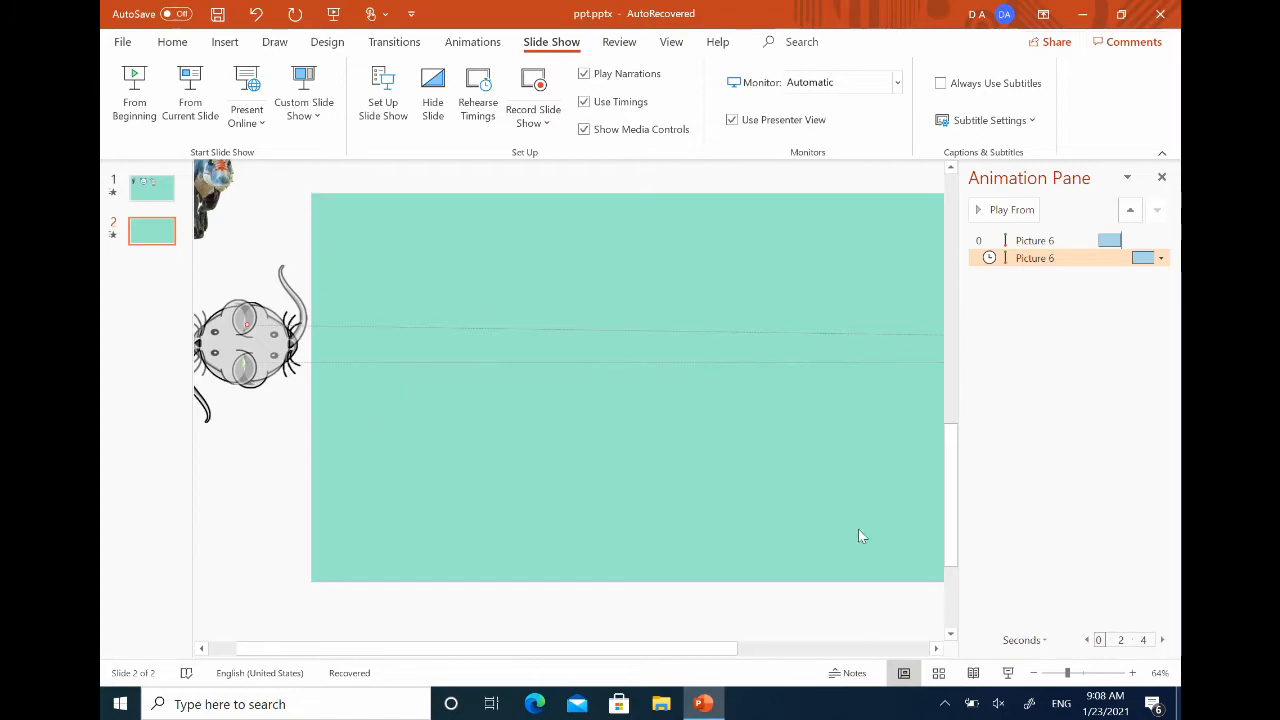
drag(950, 565, 957, 479)
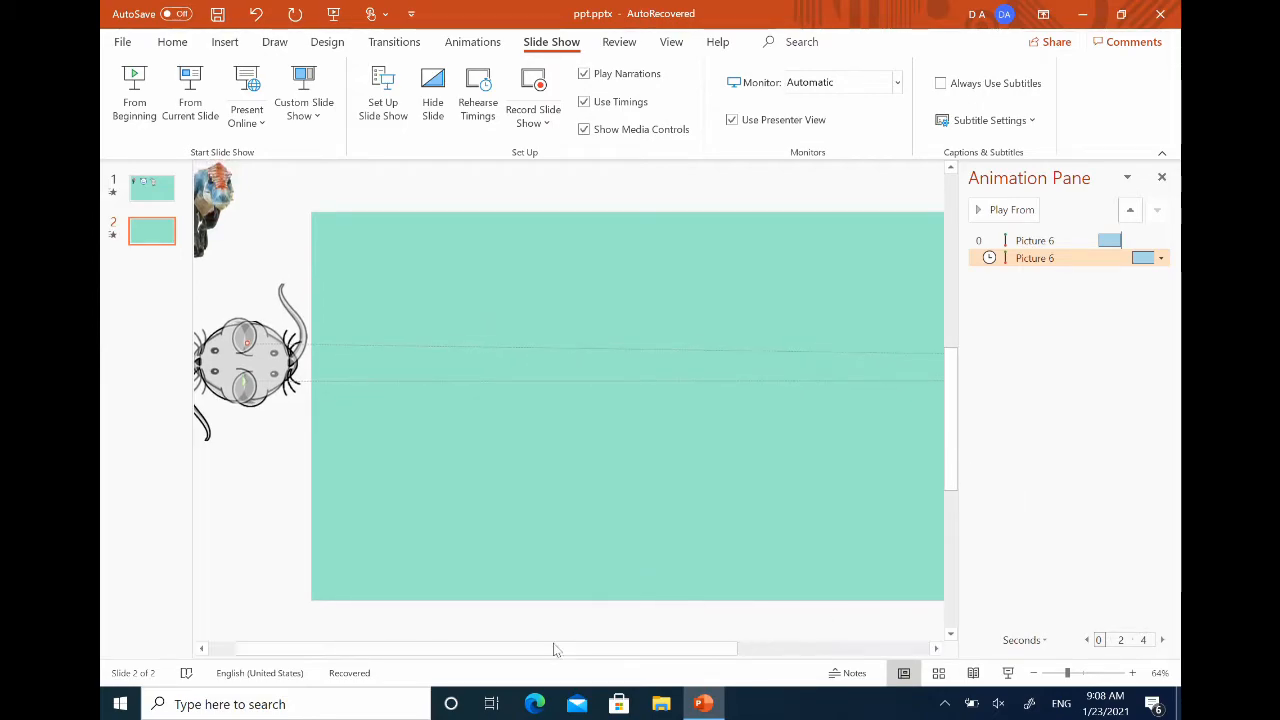
drag(570, 651, 762, 648)
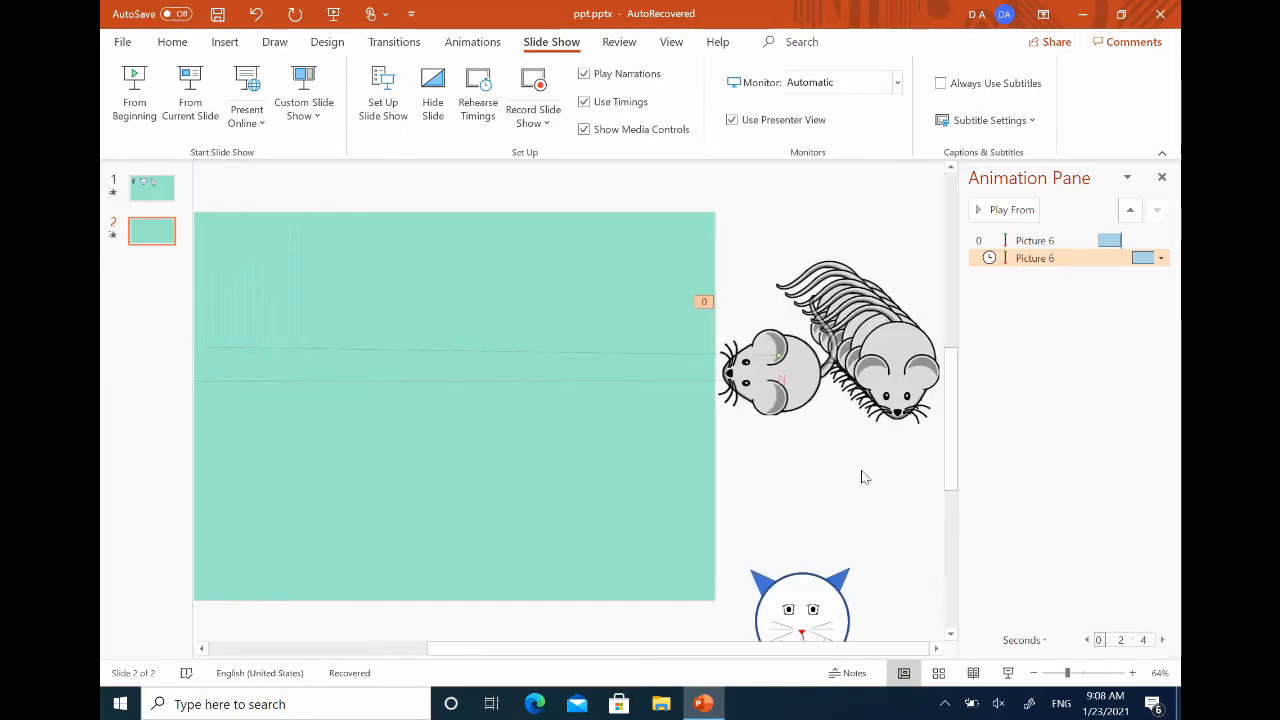
drag(893, 383, 348, 483)
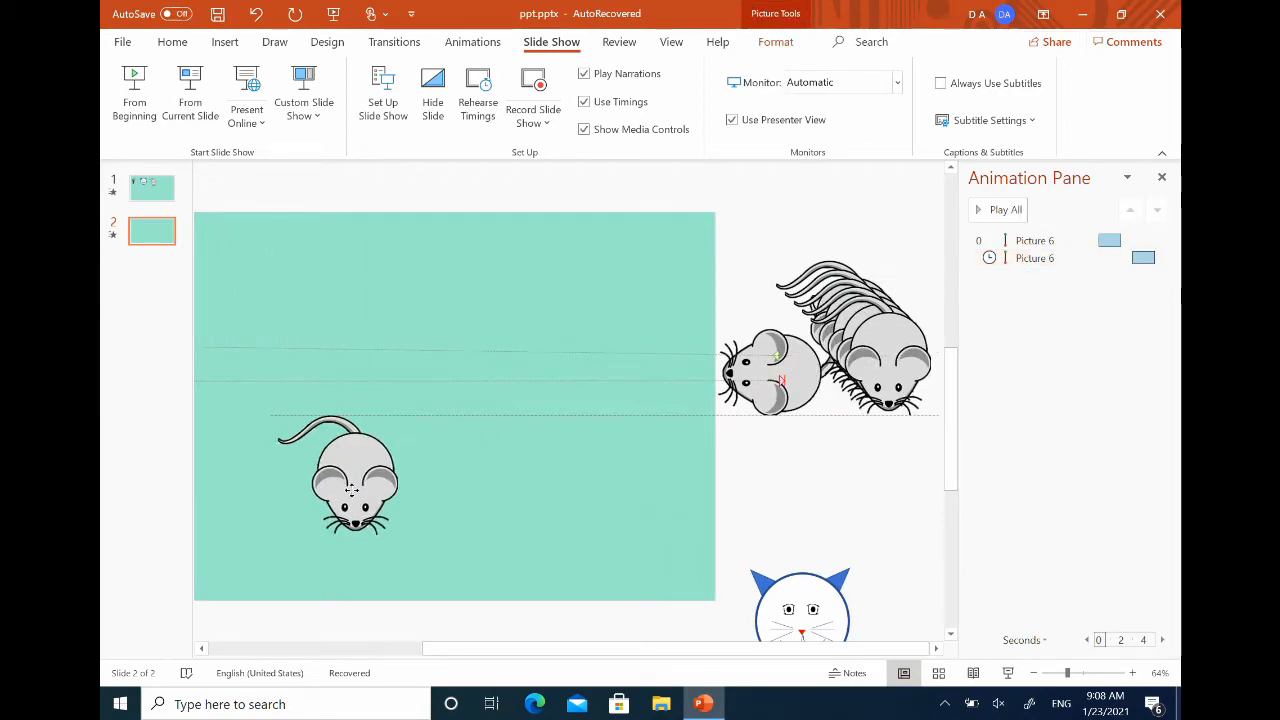
drag(526, 649, 280, 648)
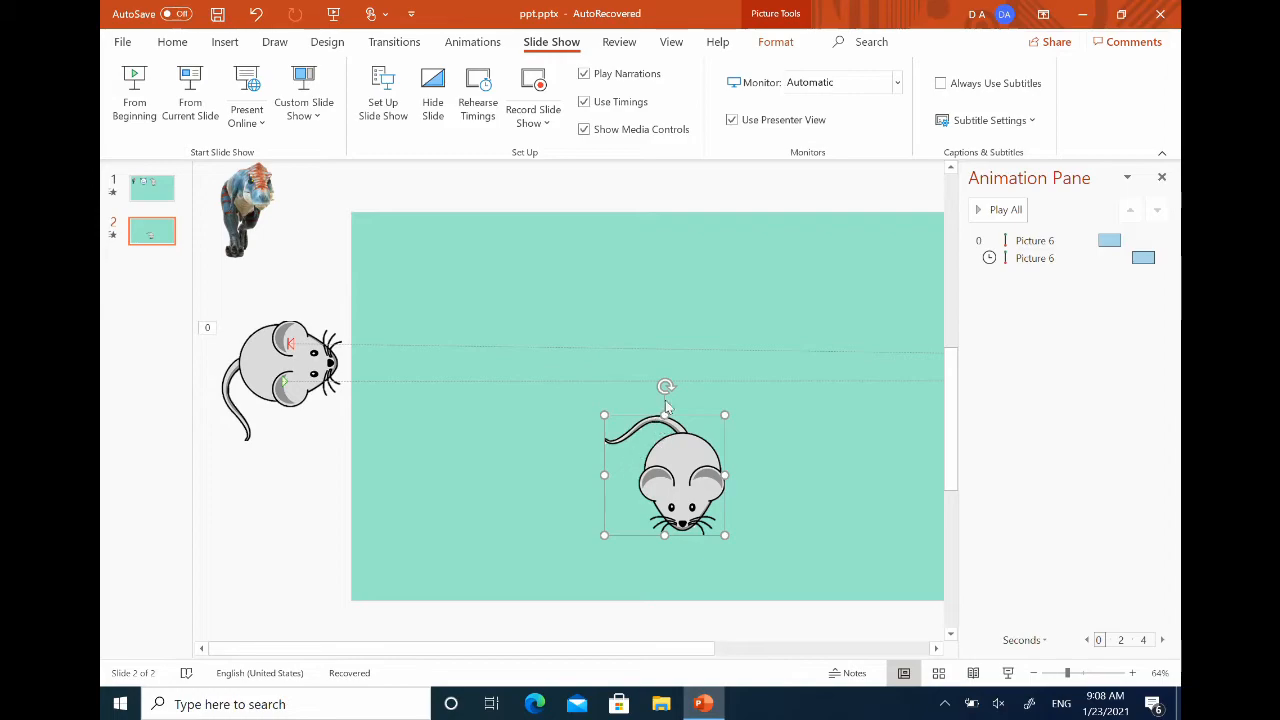
drag(666, 387, 590, 420)
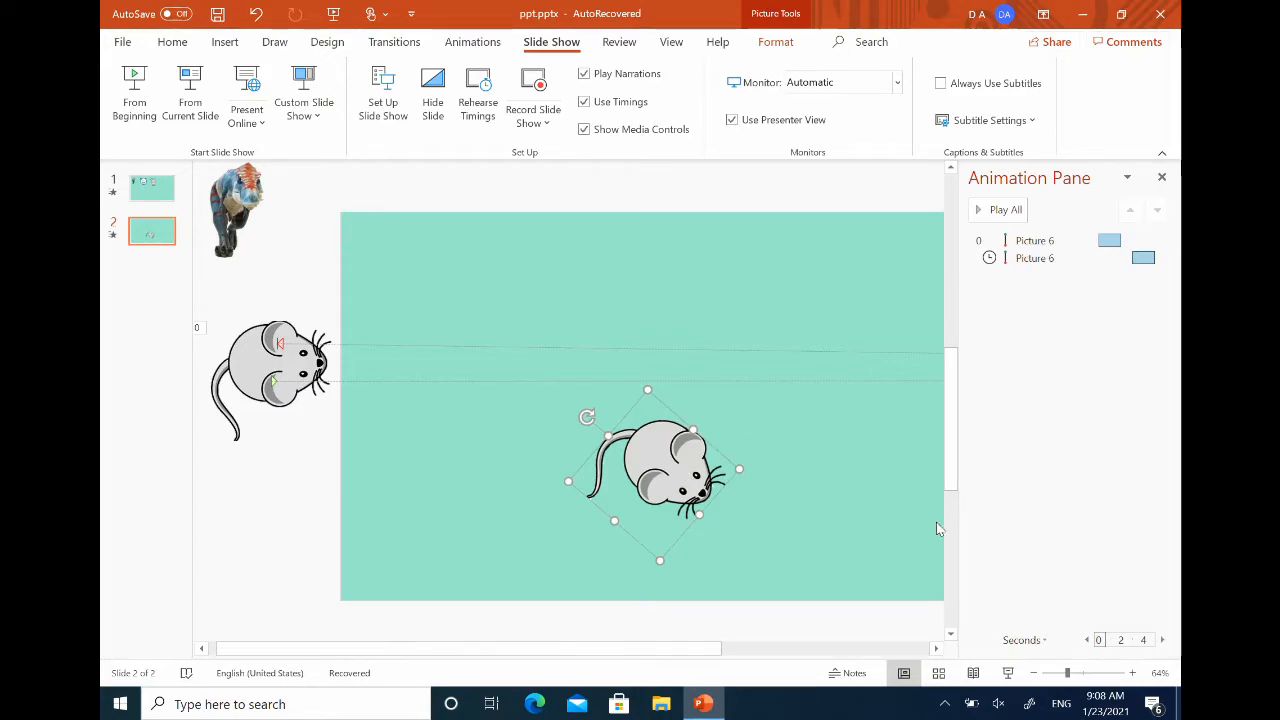
drag(668, 466, 306, 188)
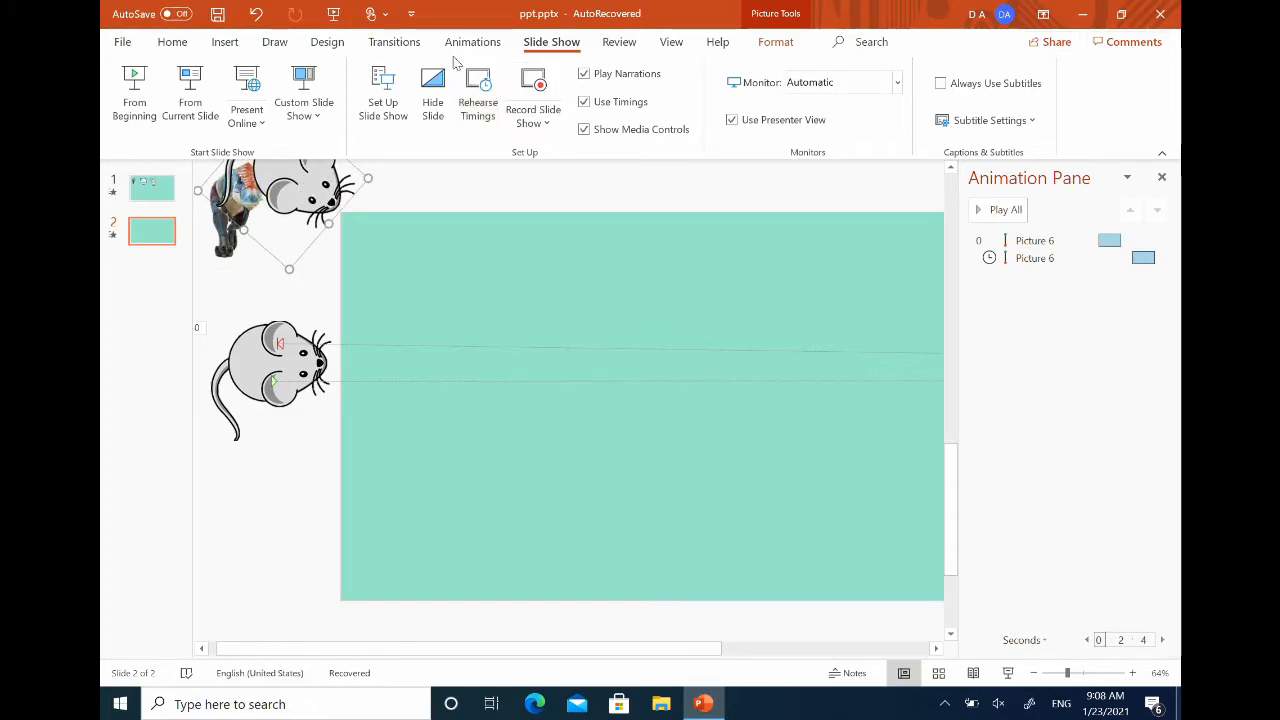
Step: Add a Lines motion path to the third mouse and extend its end diagonally past the slide's lower-right corner
click(488, 48)
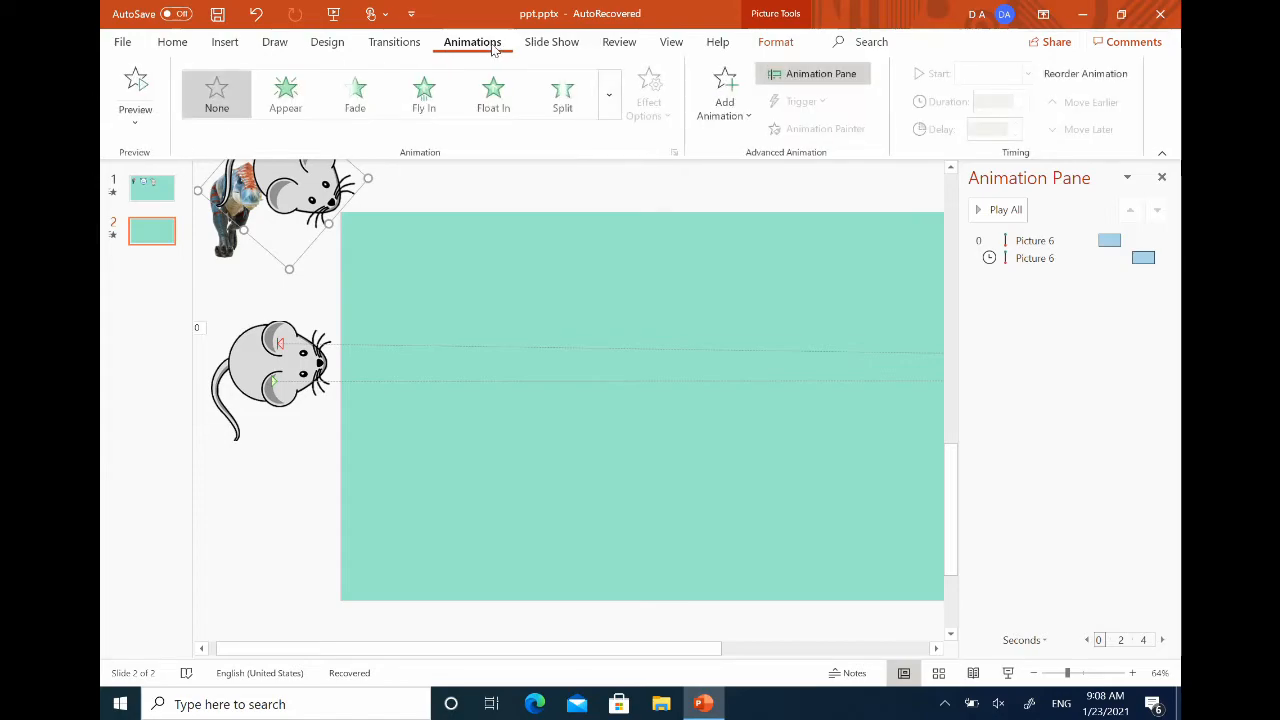
click(724, 98)
scroll(805, 520, down, 2)
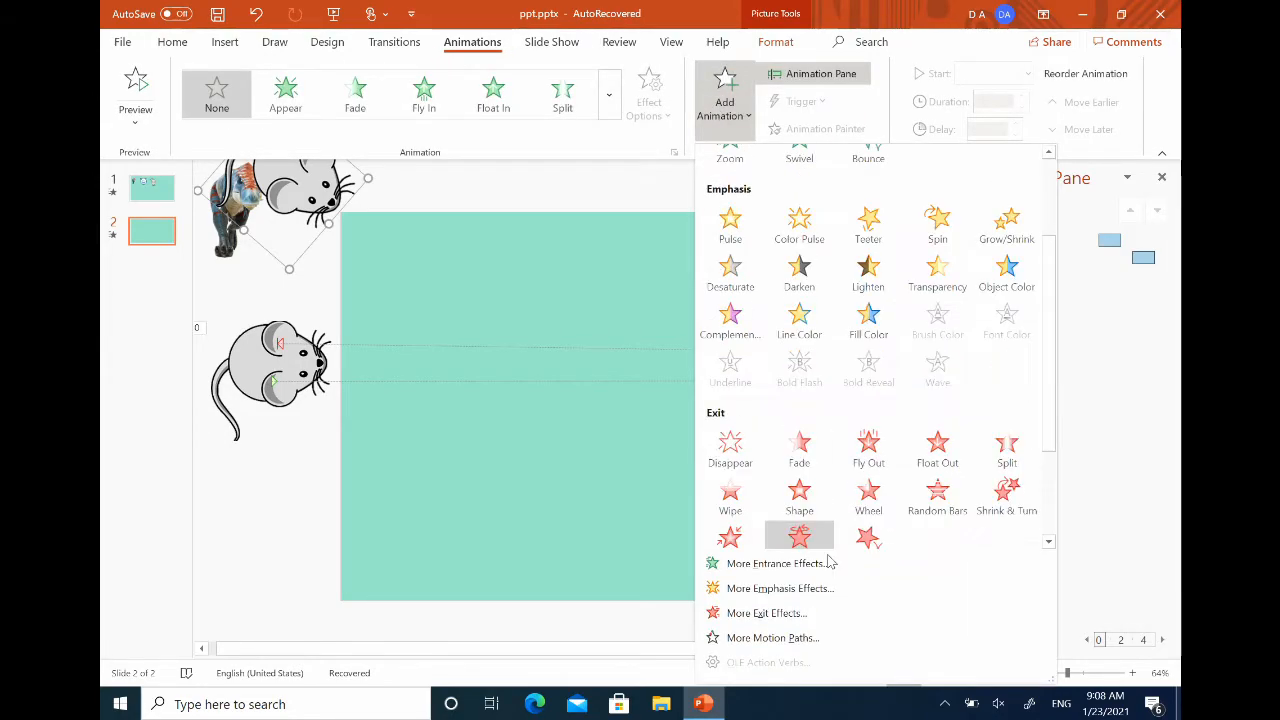
scroll(797, 497, down, 2)
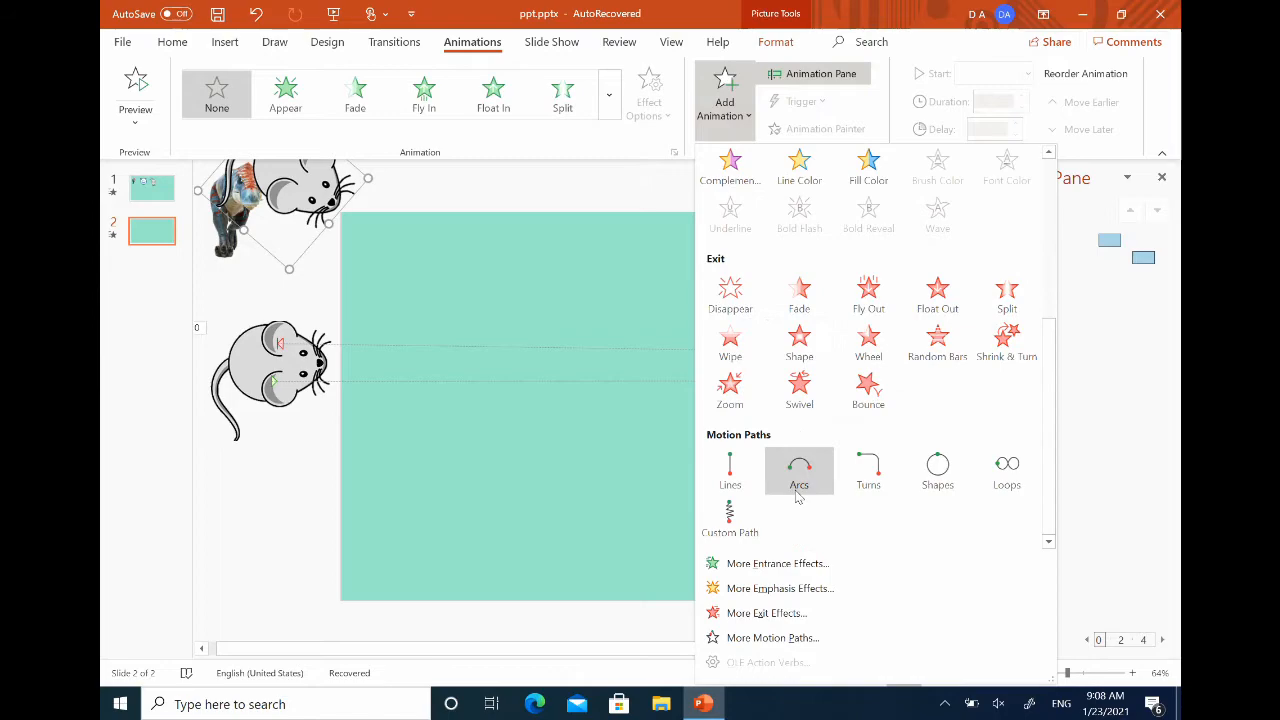
click(736, 485)
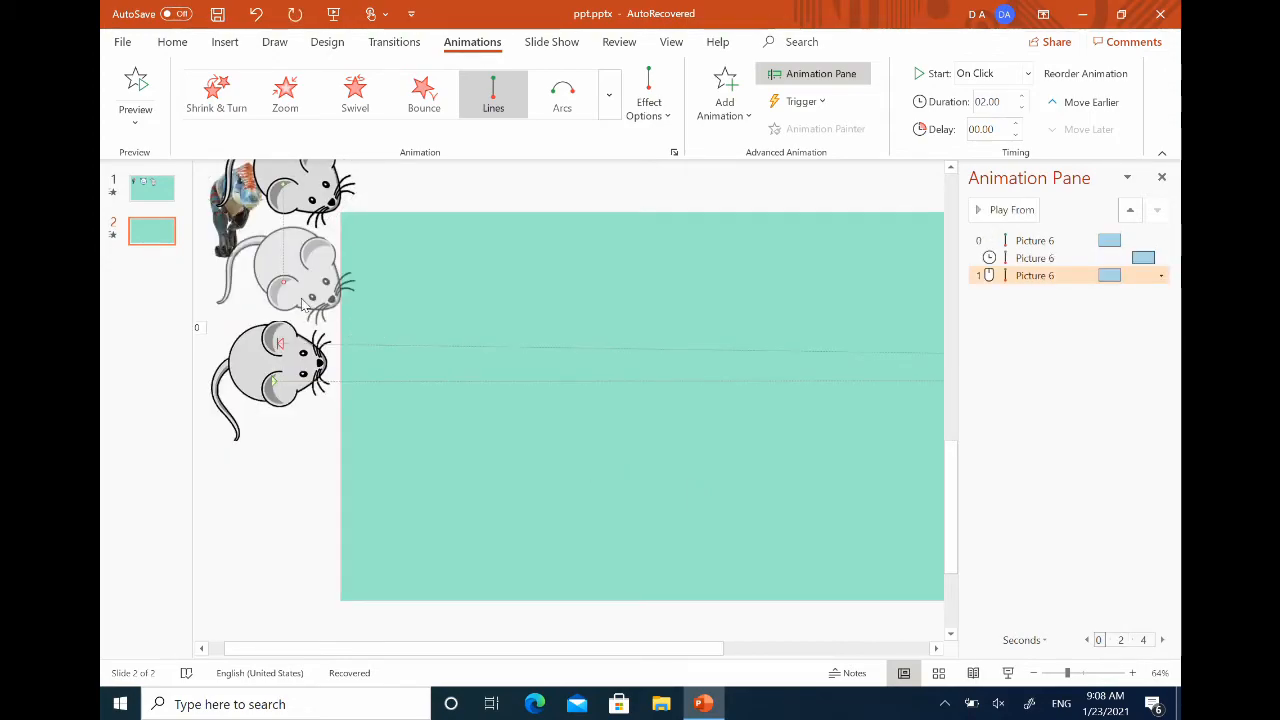
drag(285, 280, 1063, 594)
drag(685, 655, 887, 651)
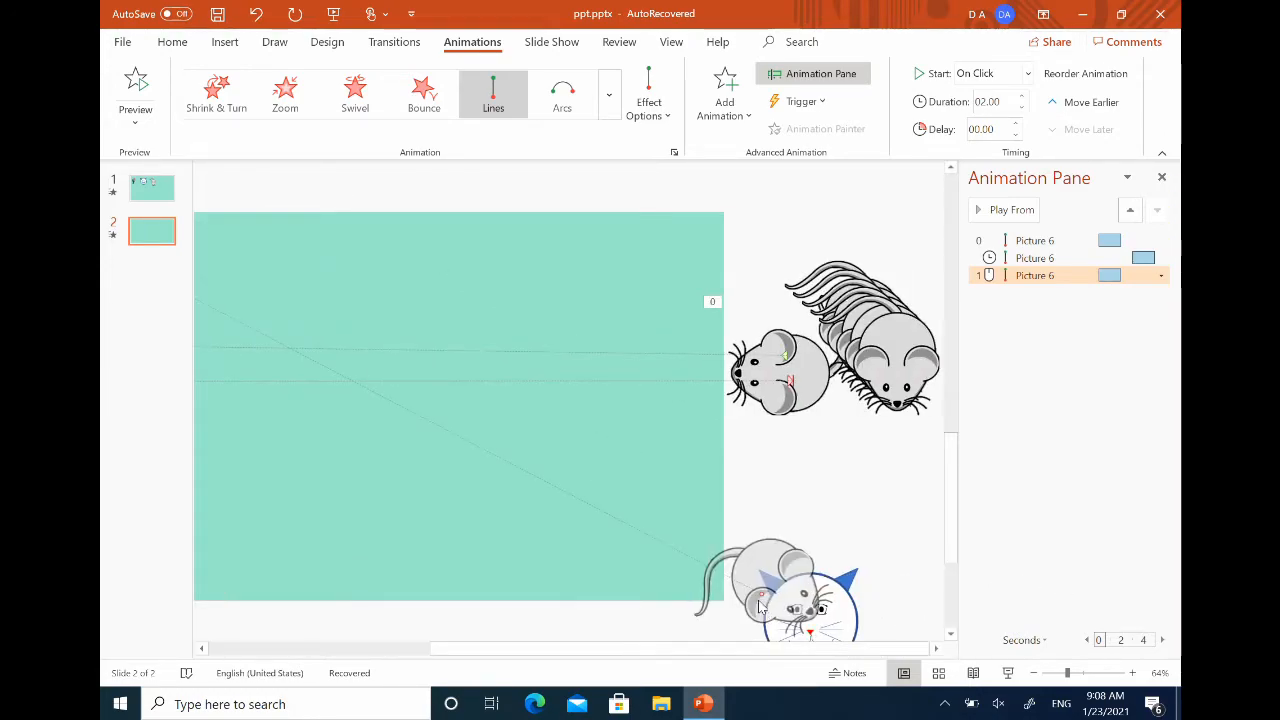
mouse_move(761, 594)
mouse_down()
mouse_move(773, 636)
mouse_move(776, 608)
mouse_up()
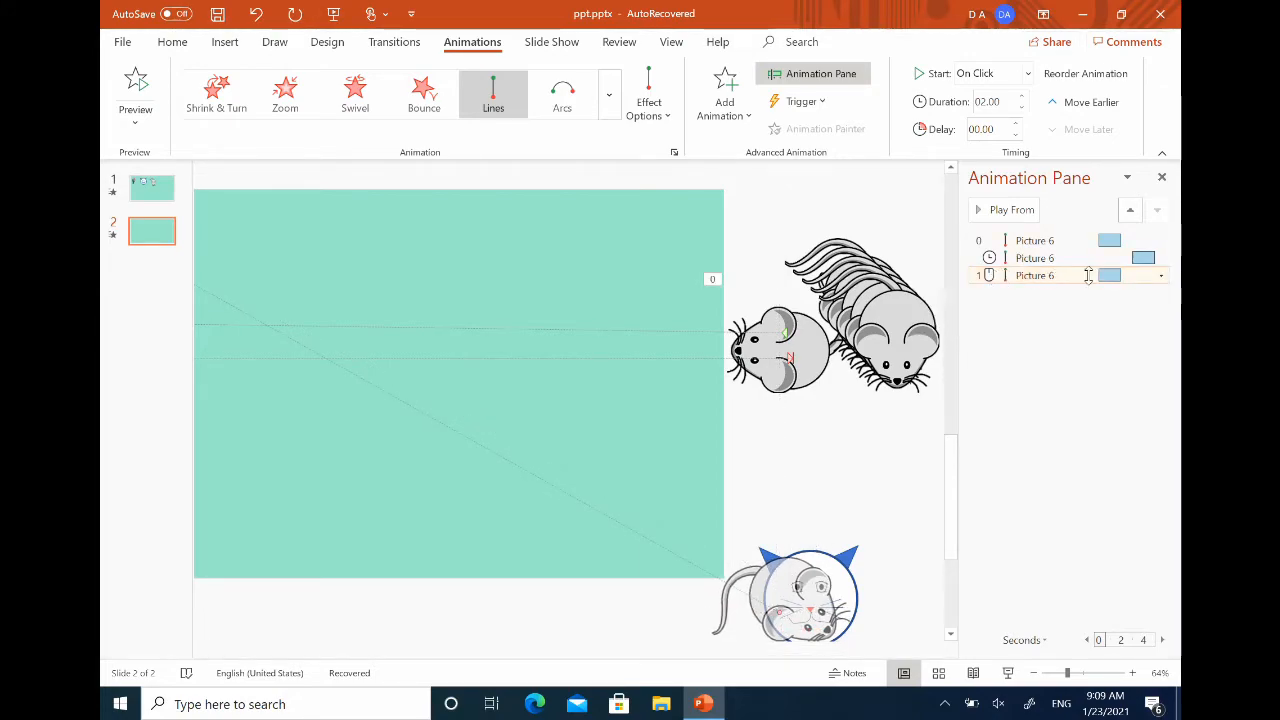
Step: Set the third mouse's motion path to start After Previous with a 1-second delay
click(1161, 276)
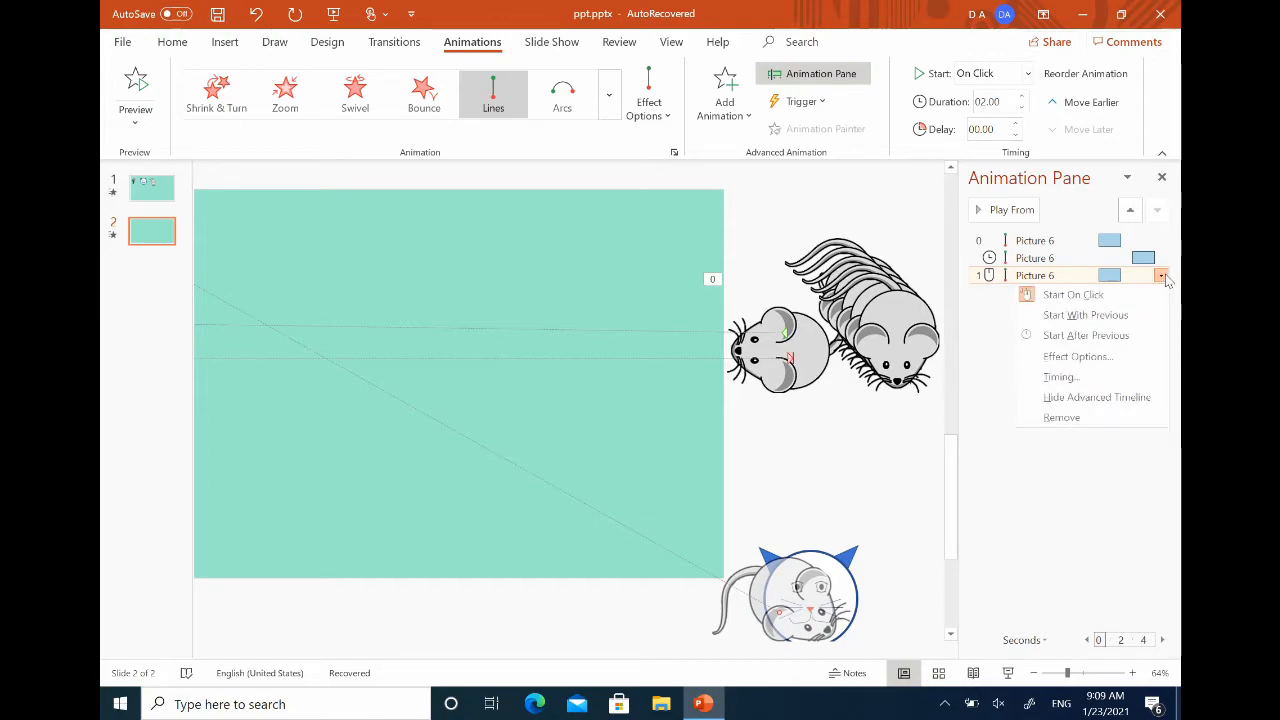
click(1058, 376)
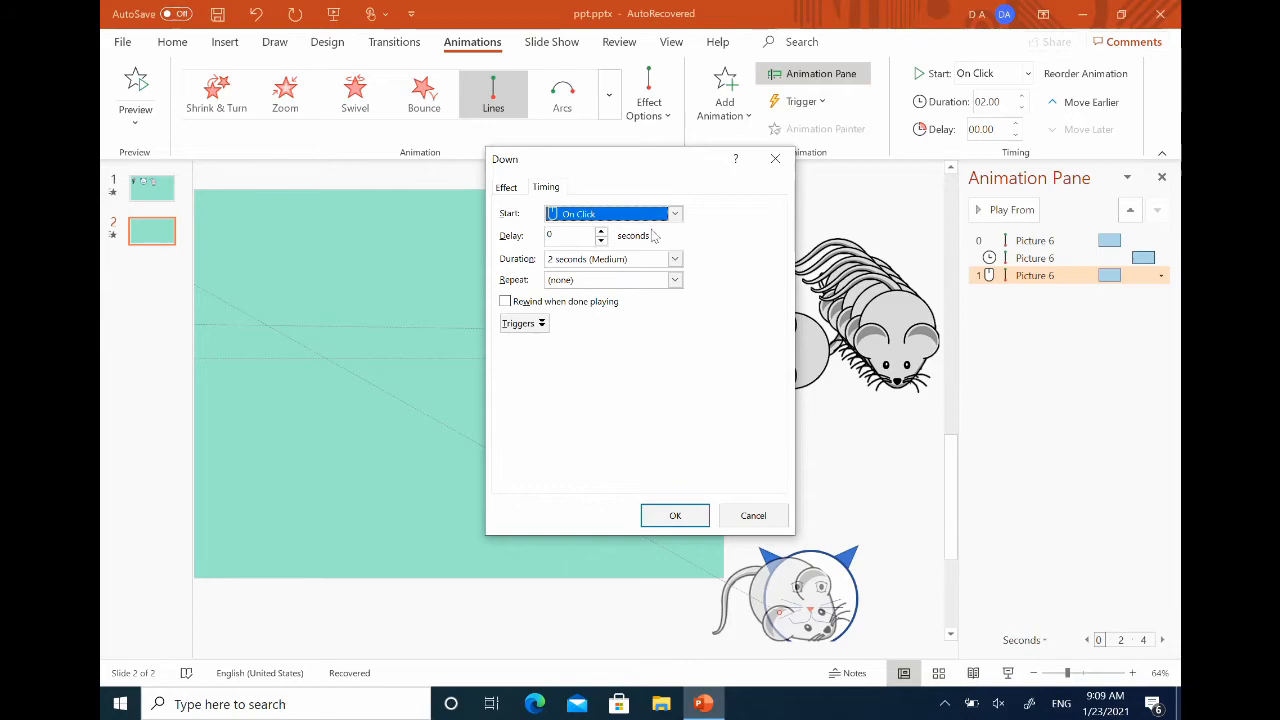
click(676, 214)
click(604, 254)
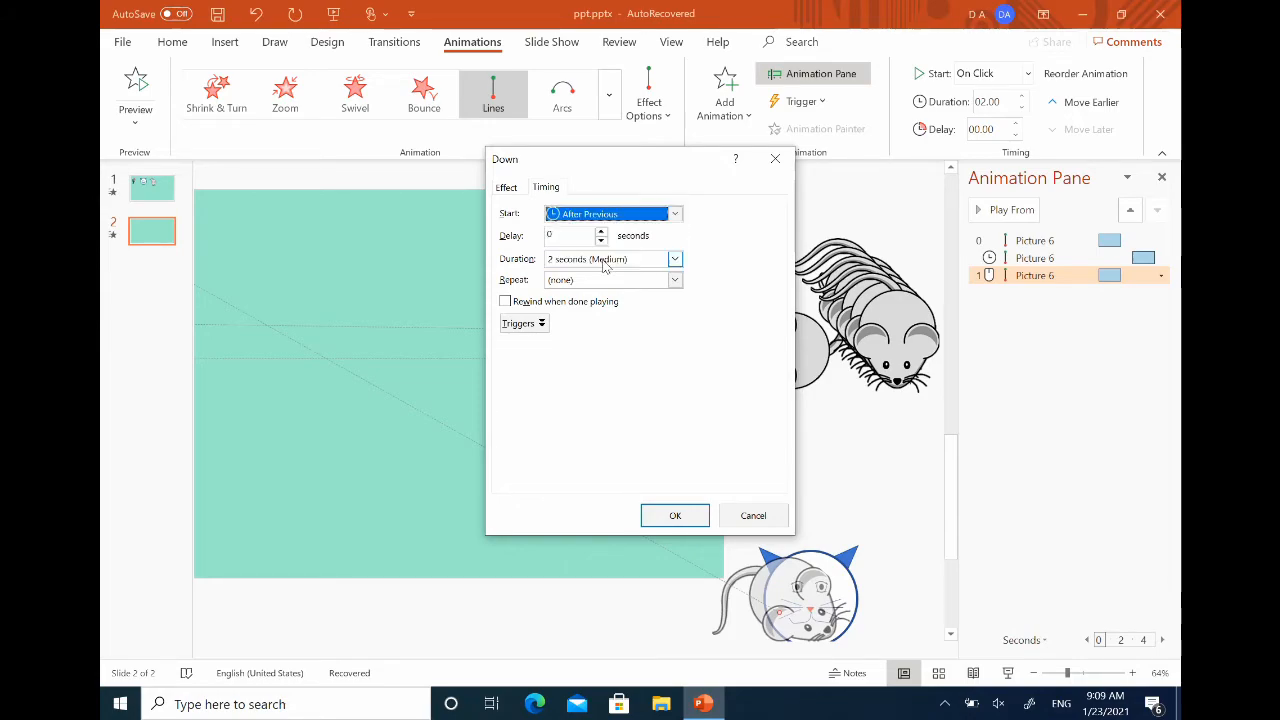
click(601, 231)
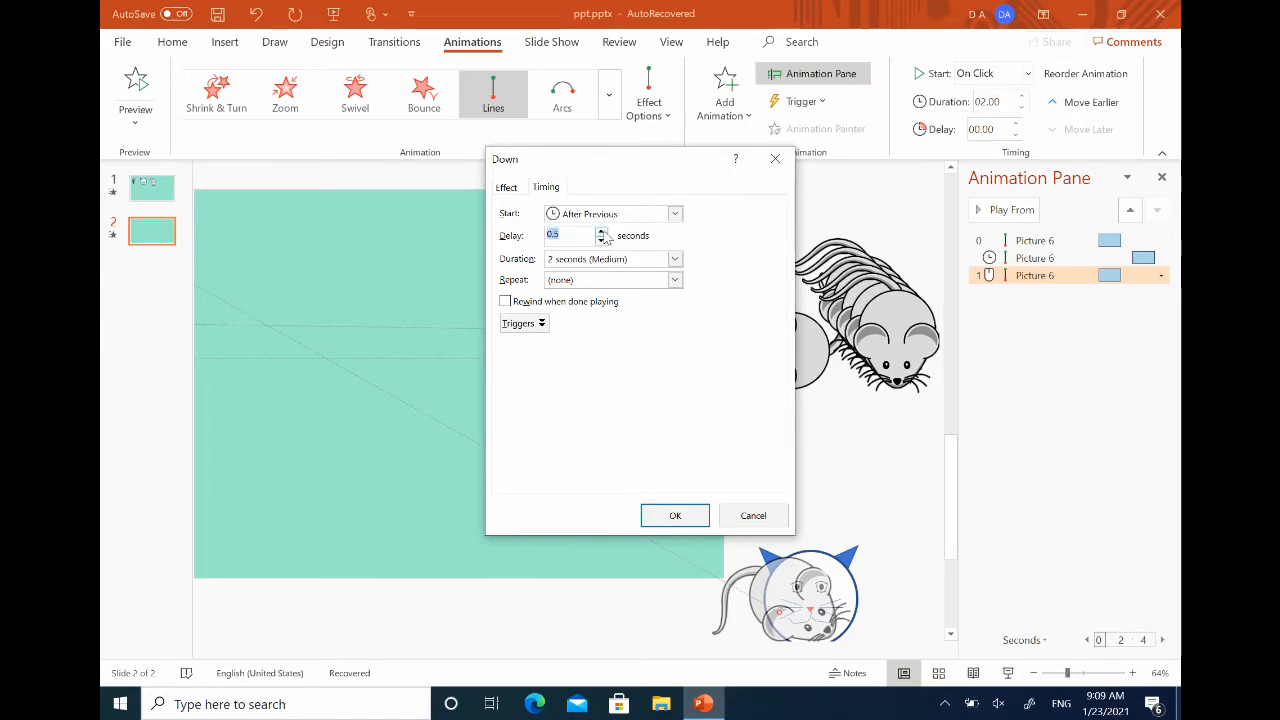
click(677, 515)
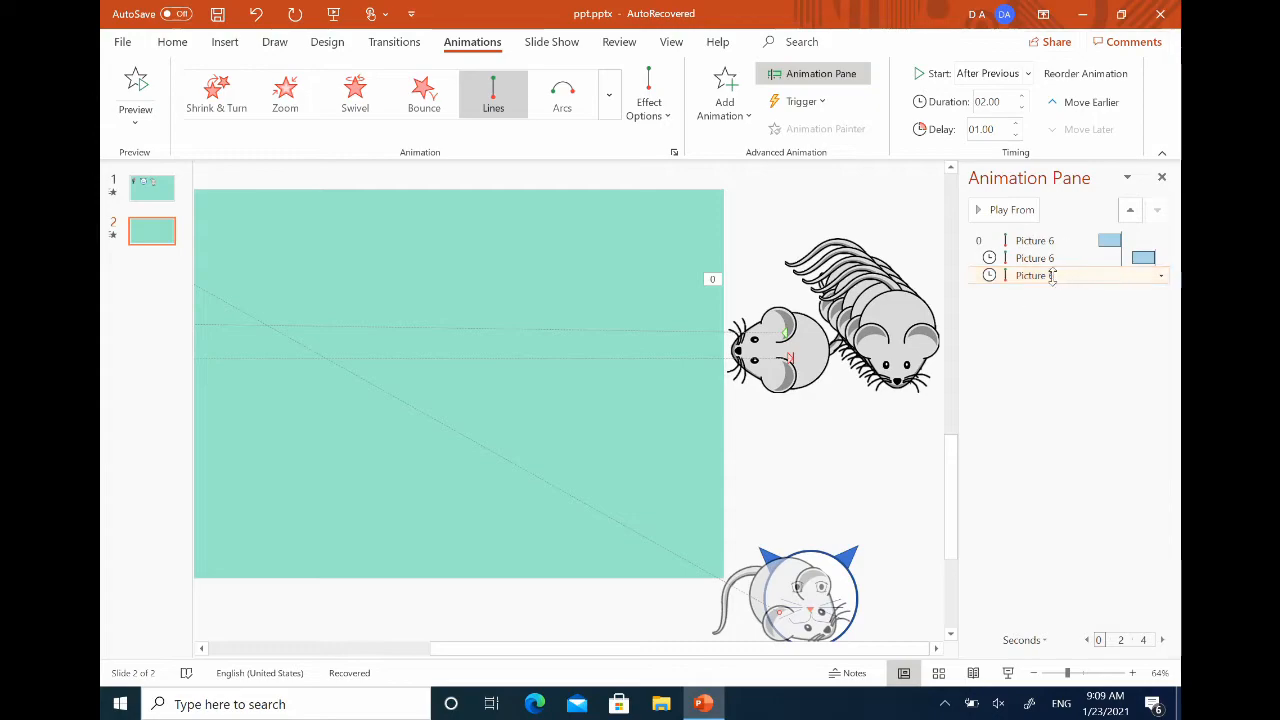
Step: Place a fourth mouse from the stack off the slide's lower-right corner, rotated to face diagonally up-left
click(917, 325)
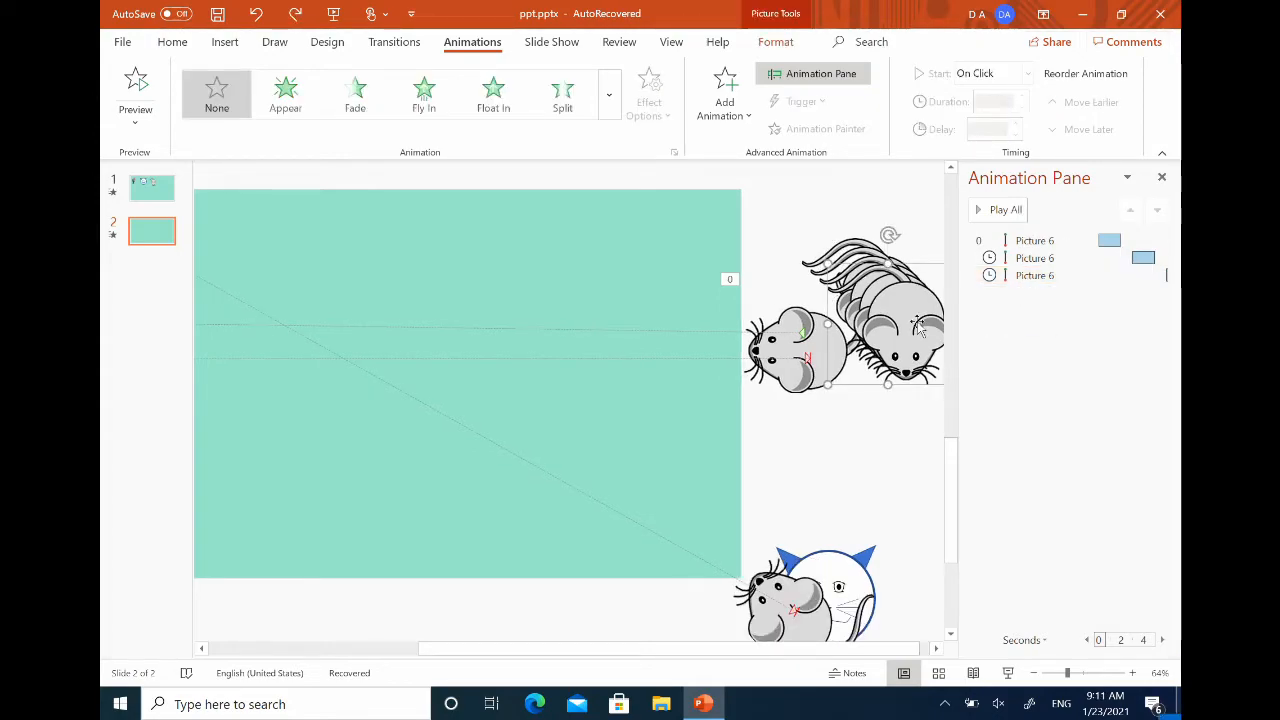
drag(917, 327, 662, 455)
drag(652, 354, 705, 509)
drag(635, 439, 776, 598)
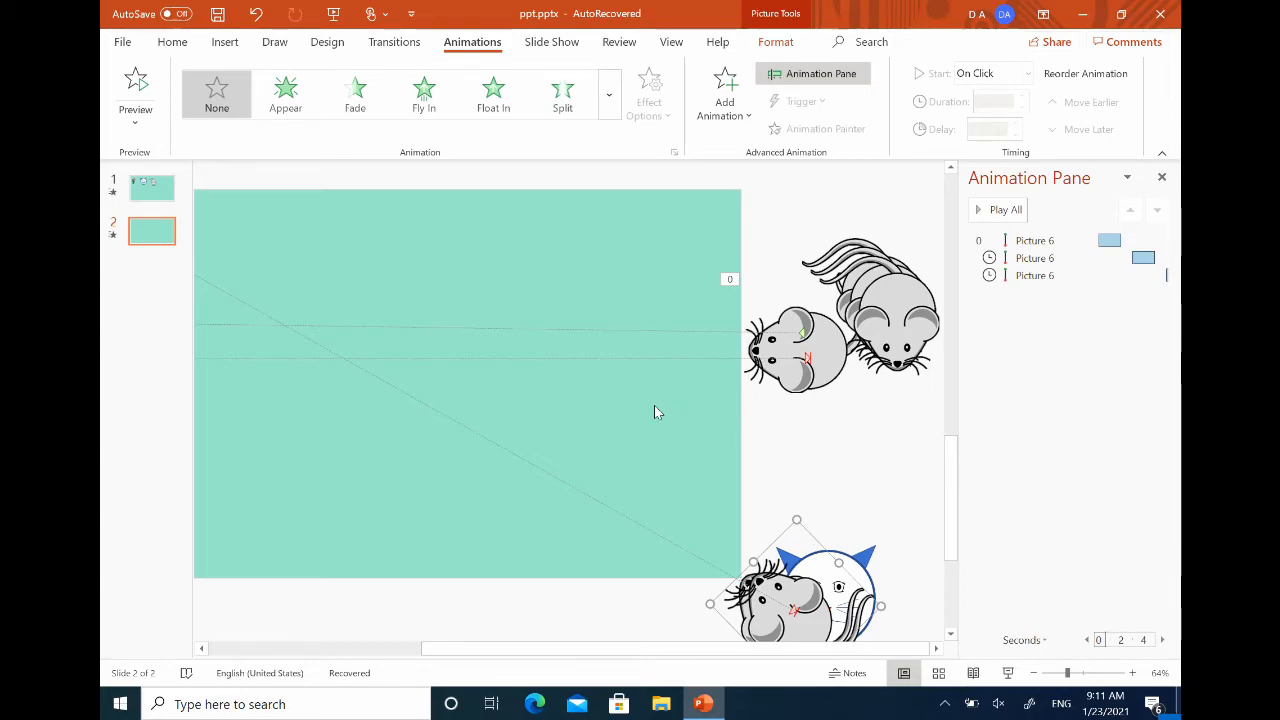
Step: Add a Custom Path animation to the fourth mouse, drawing a winding curve across the slide to beyond its upper-left corner
ctrl+scroll(654, 405, down, 1)
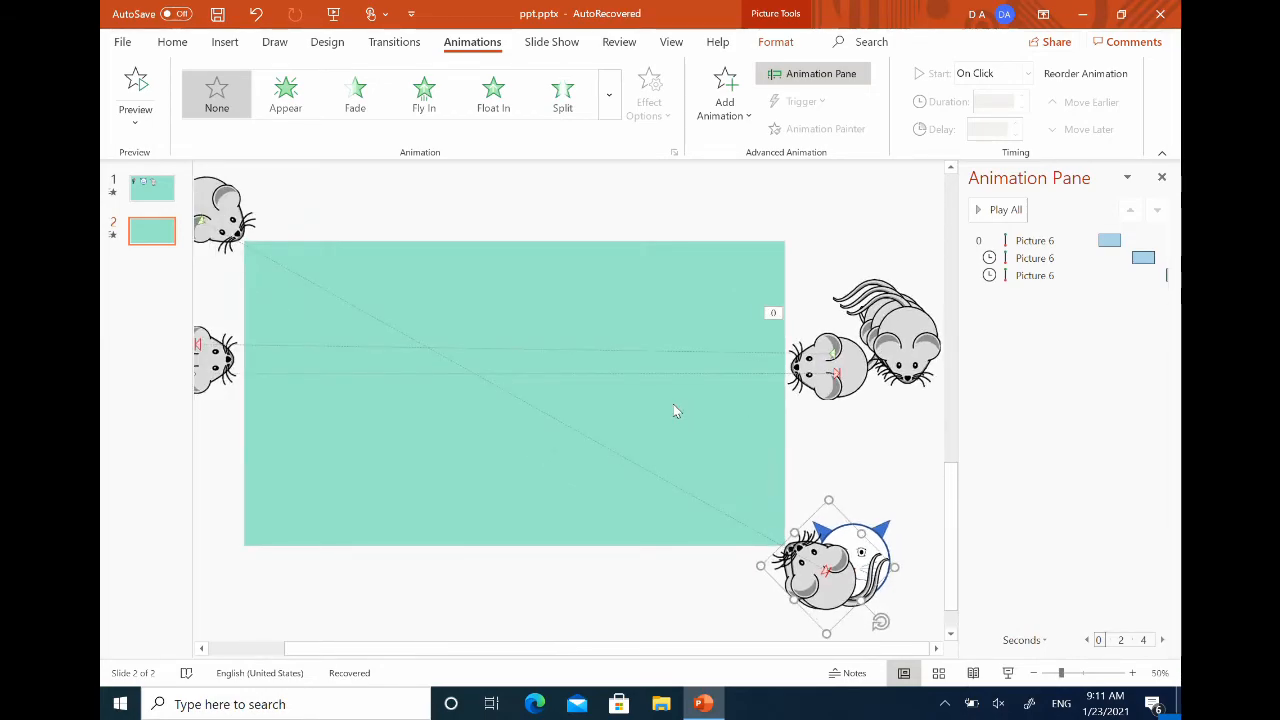
ctrl+scroll(670, 404, down, 1)
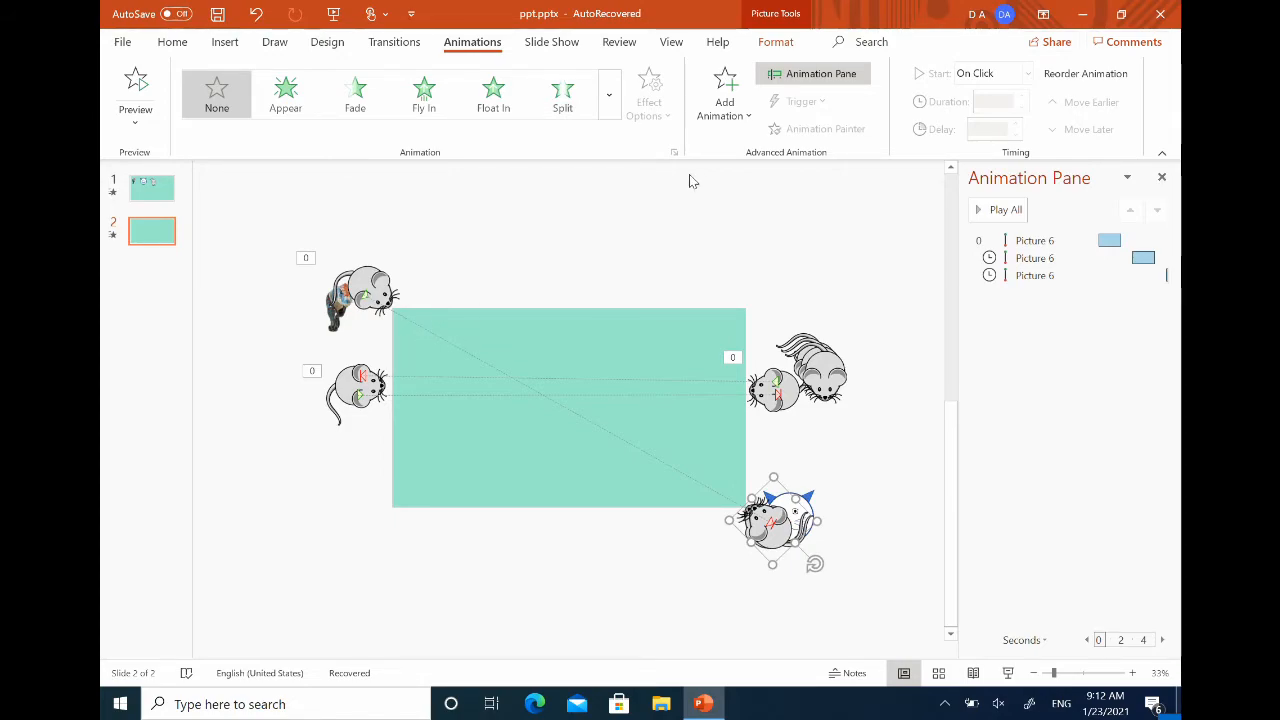
click(725, 118)
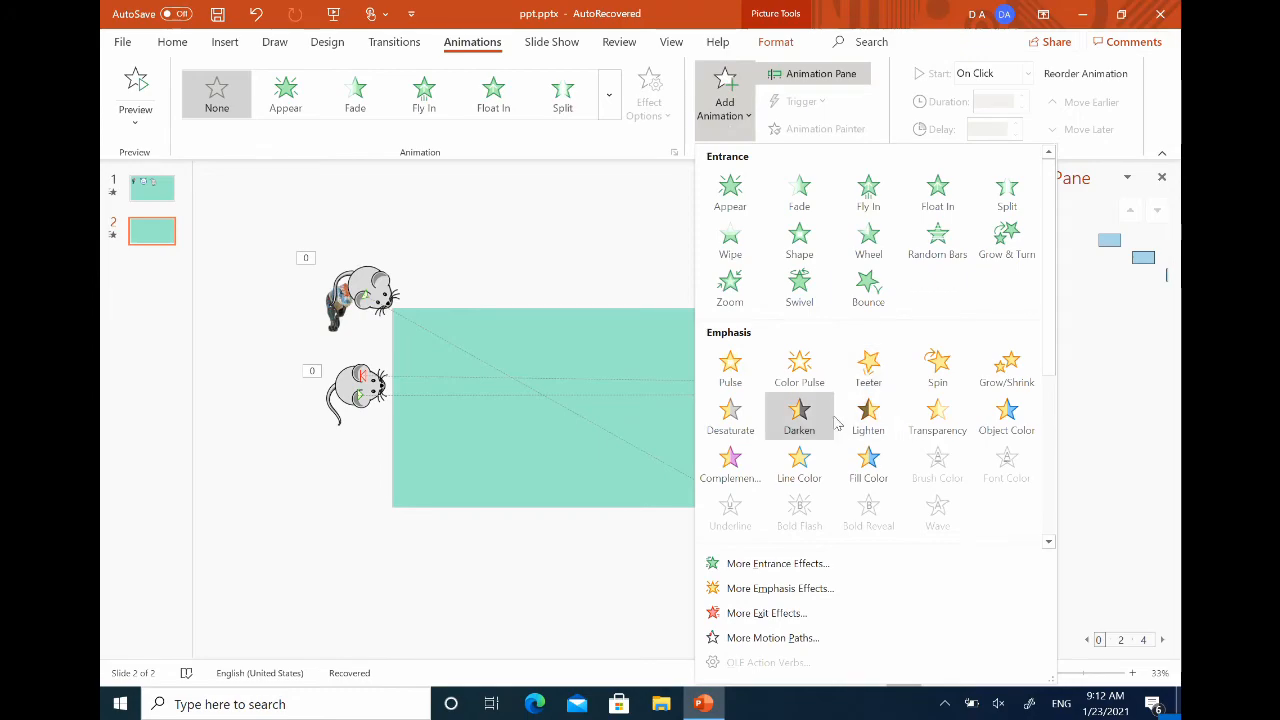
scroll(840, 422, down, 3)
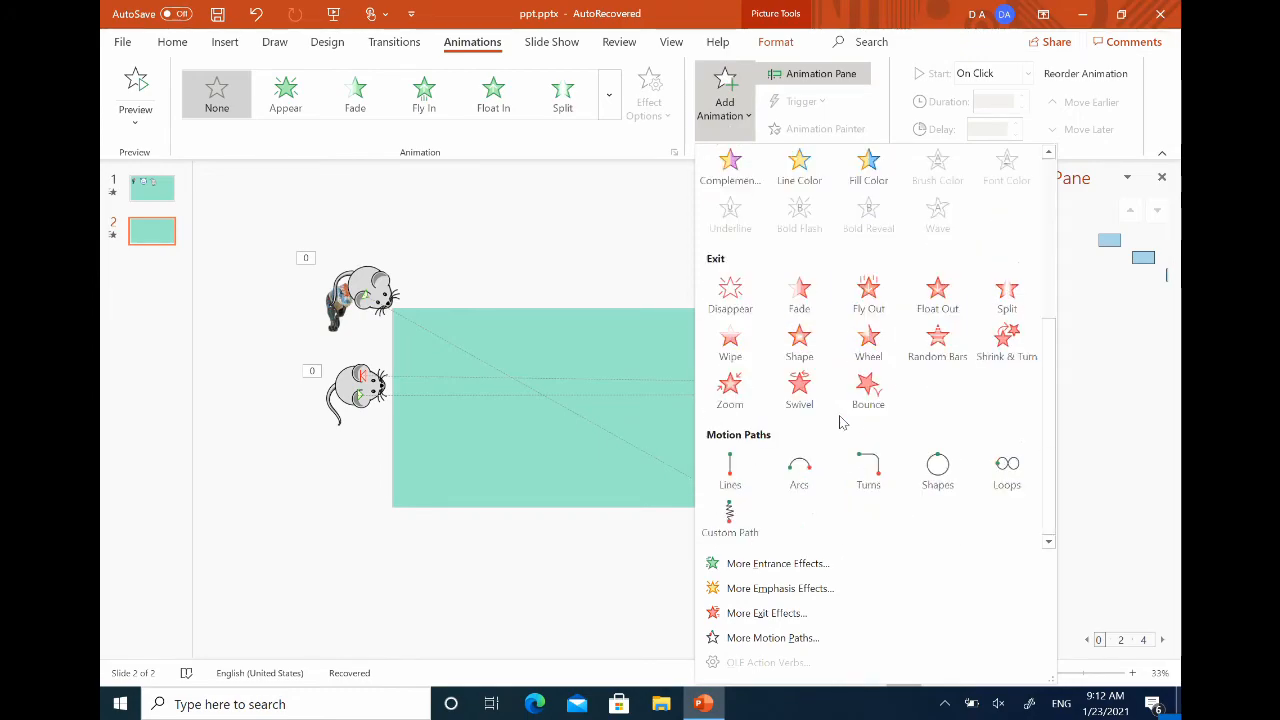
click(730, 518)
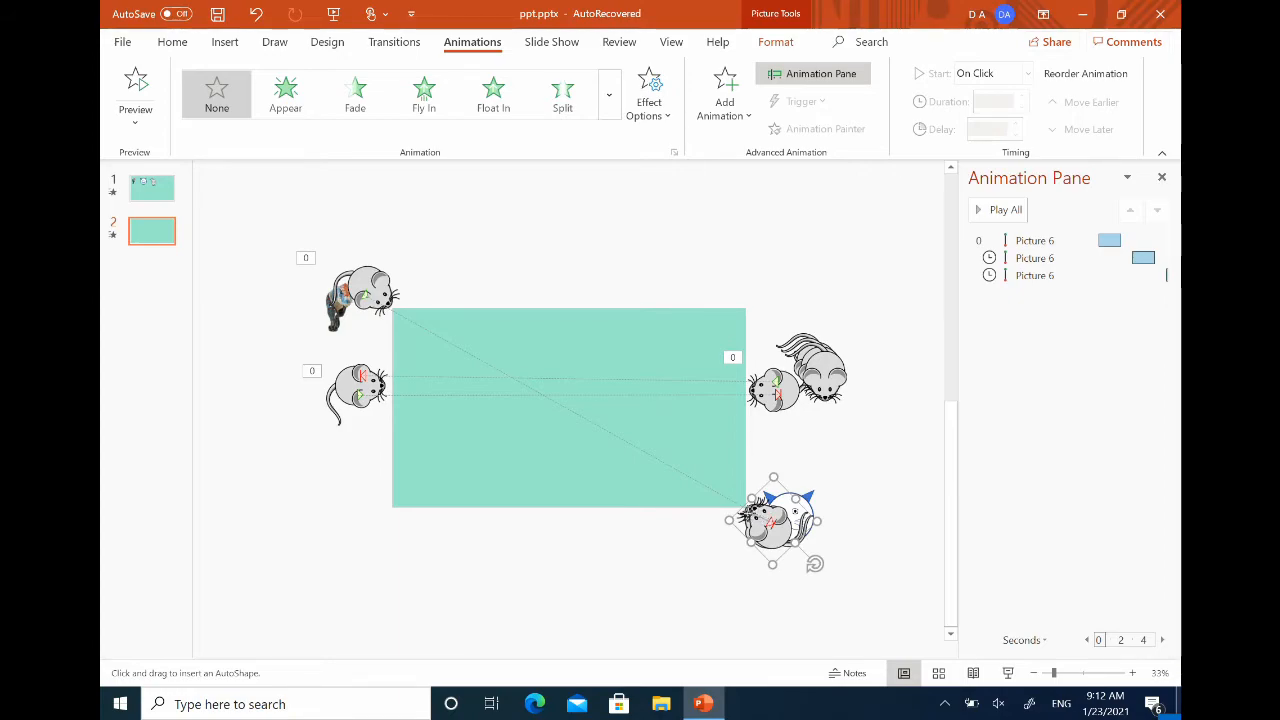
mouse_move(731, 500)
mouse_down()
mouse_move(727, 440)
mouse_move(682, 411)
mouse_move(626, 466)
mouse_move(547, 470)
mouse_move(557, 371)
mouse_move(531, 331)
mouse_move(466, 324)
mouse_move(417, 349)
mouse_move(384, 344)
mouse_move(360, 302)
mouse_up()
double_click(341, 277)
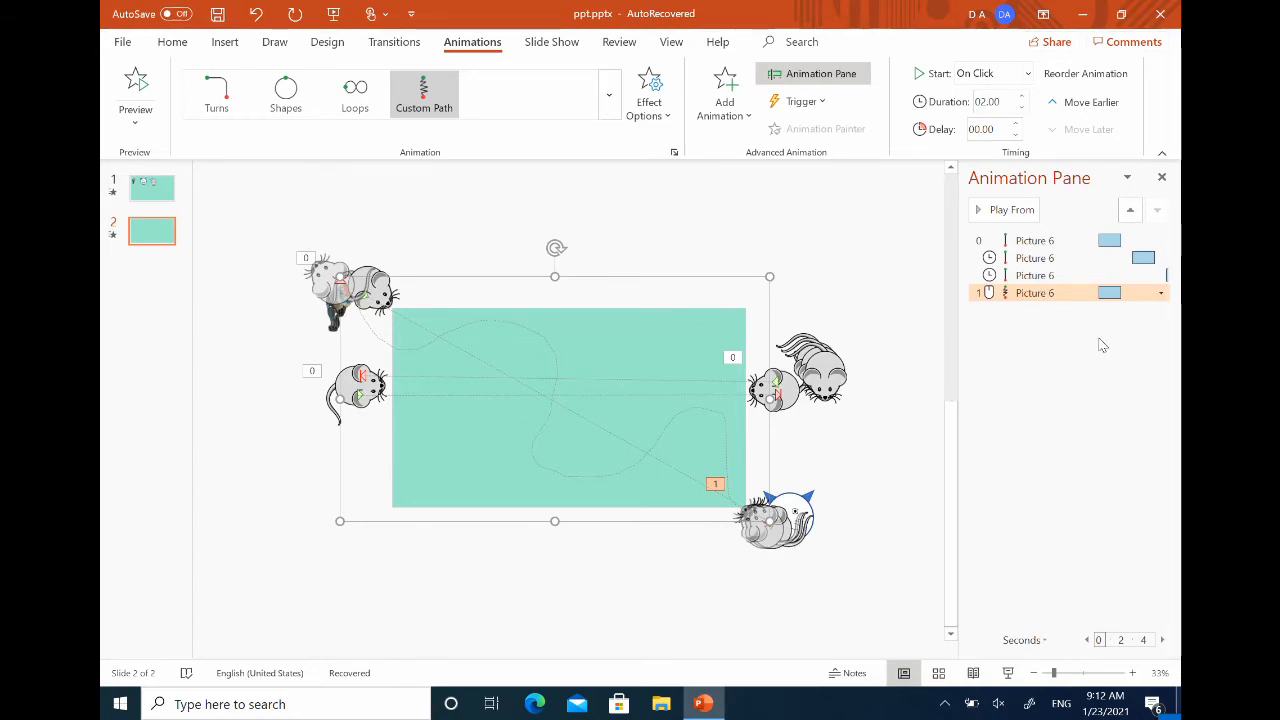
Step: Set the fourth mouse's custom path to start After Previous with a duration of 4 seconds
click(1161, 296)
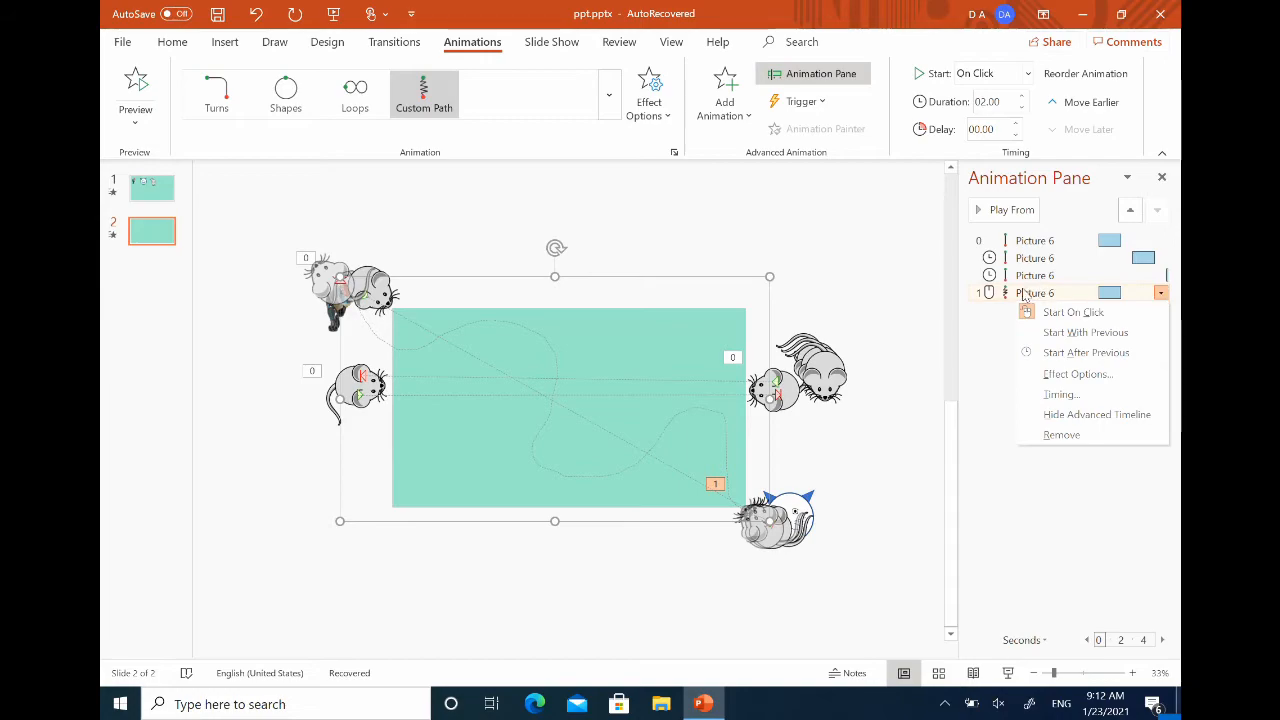
click(1062, 395)
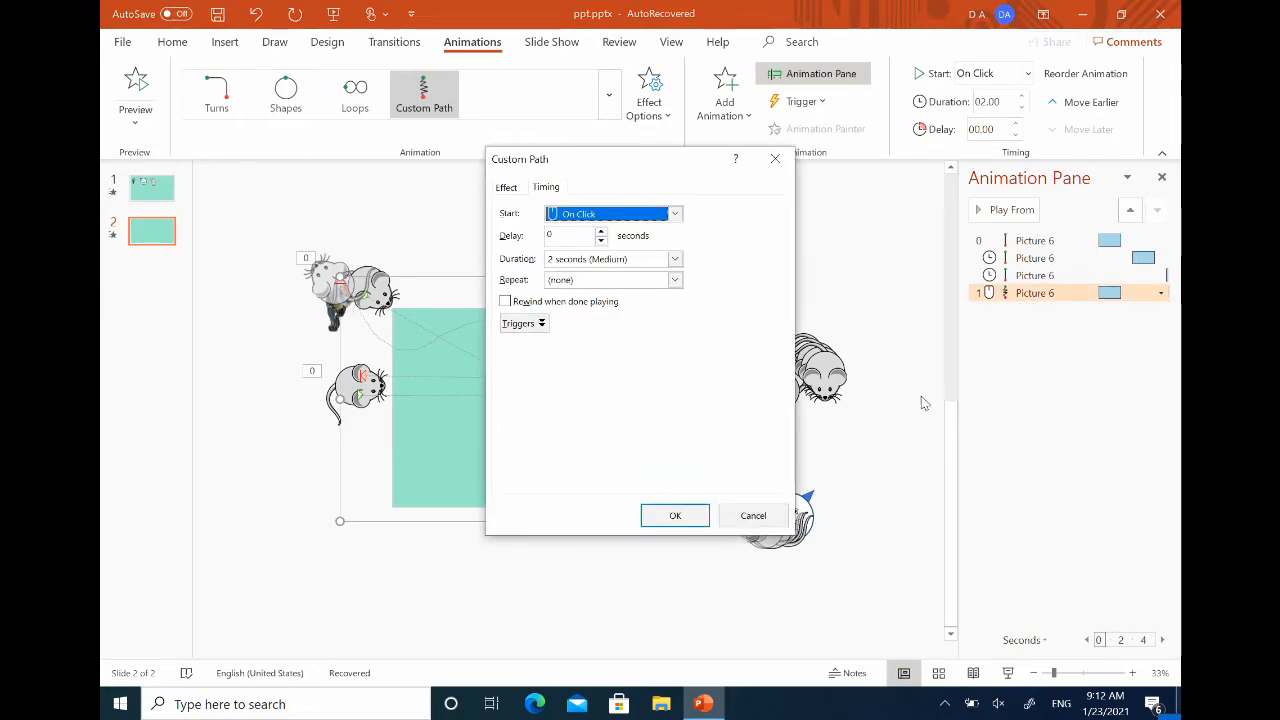
click(676, 214)
click(604, 259)
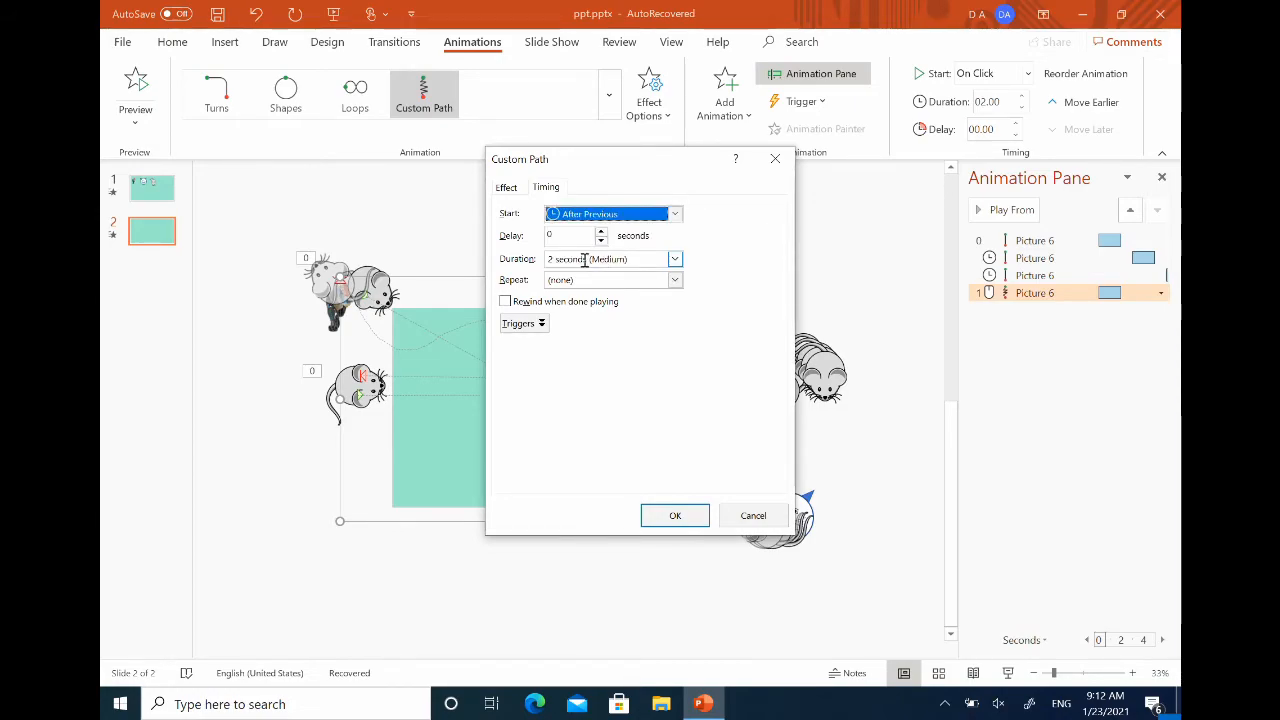
click(675, 259)
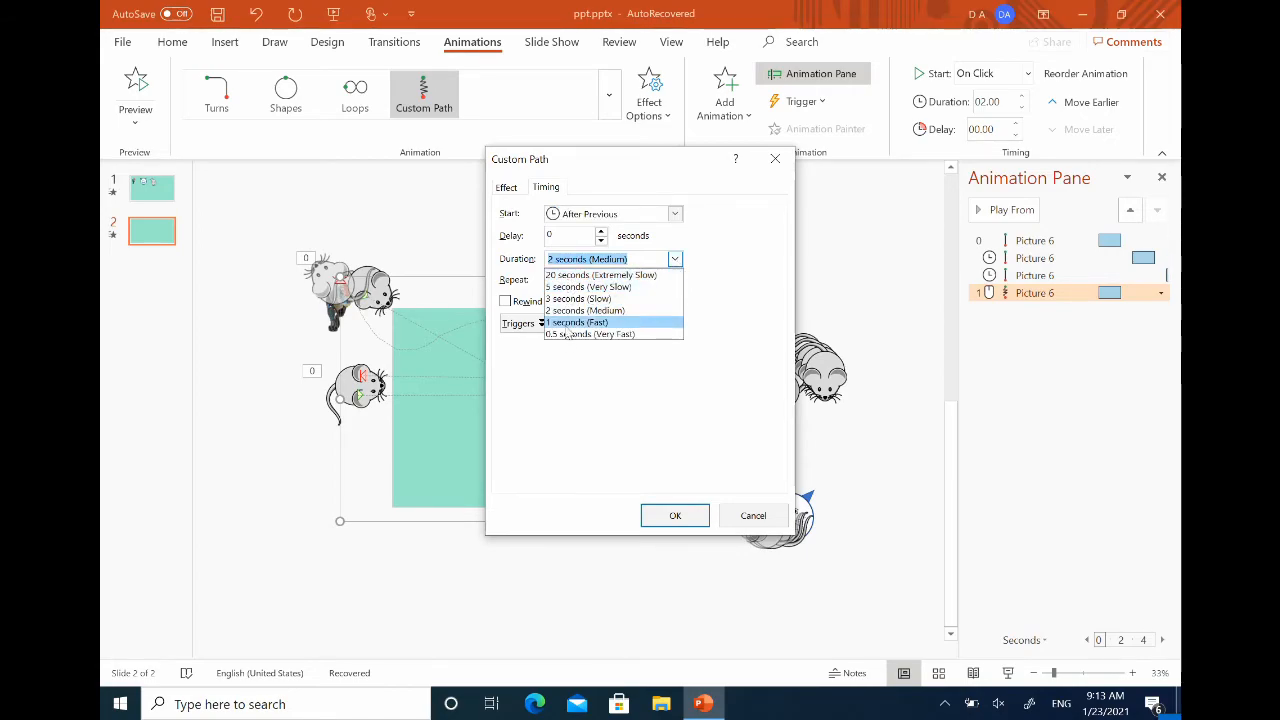
click(555, 260)
click(555, 262)
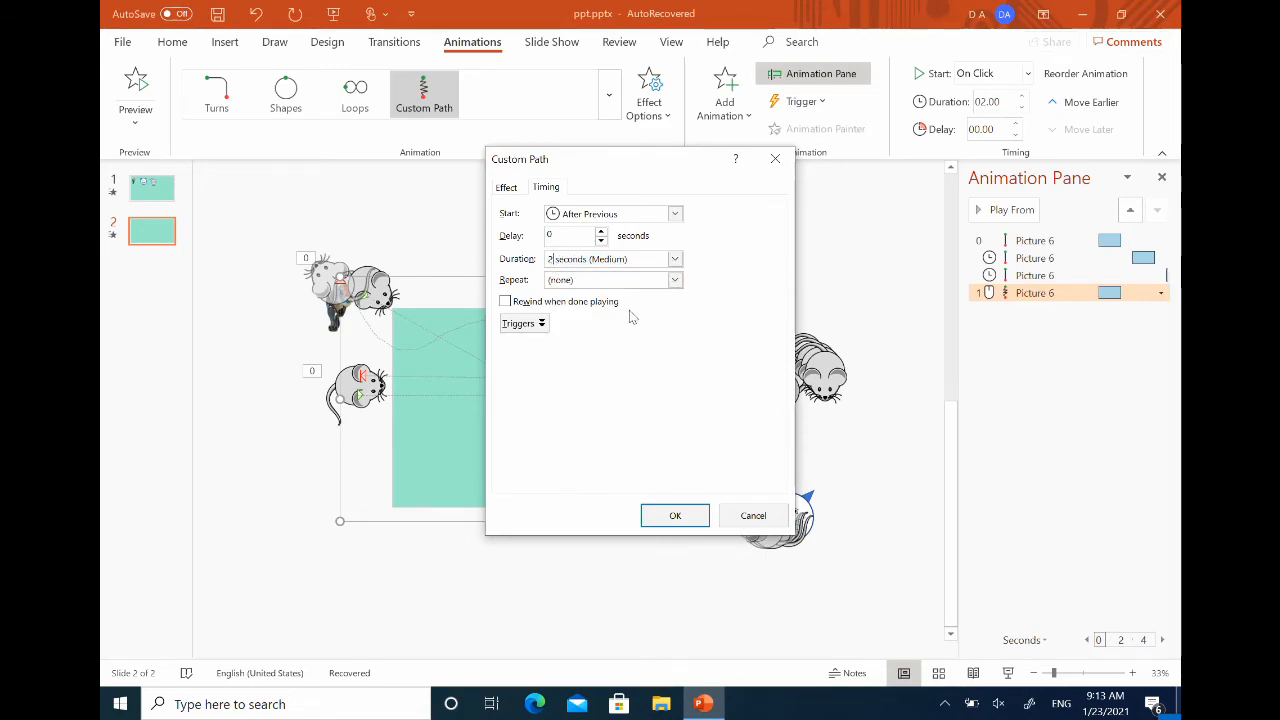
key(BackSpace)
text(4)
click(675, 516)
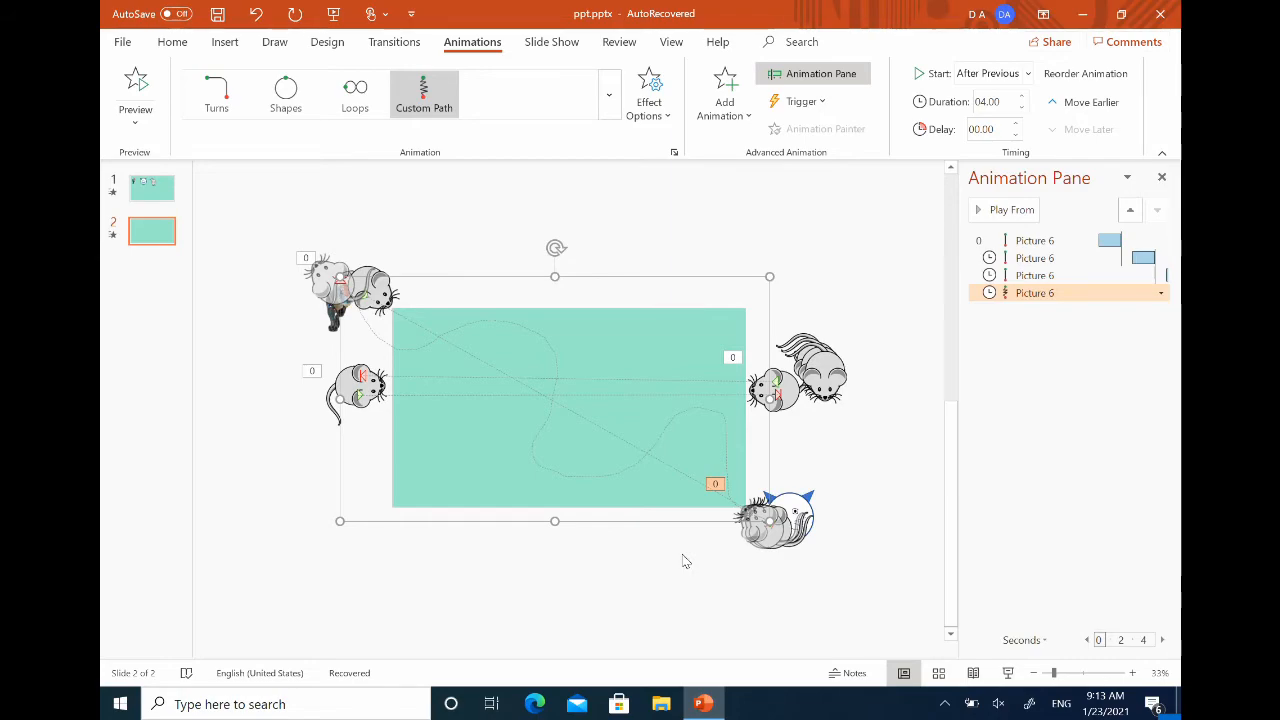
Step: Play the slide show from the current slide to check all four mouse animations
click(551, 42)
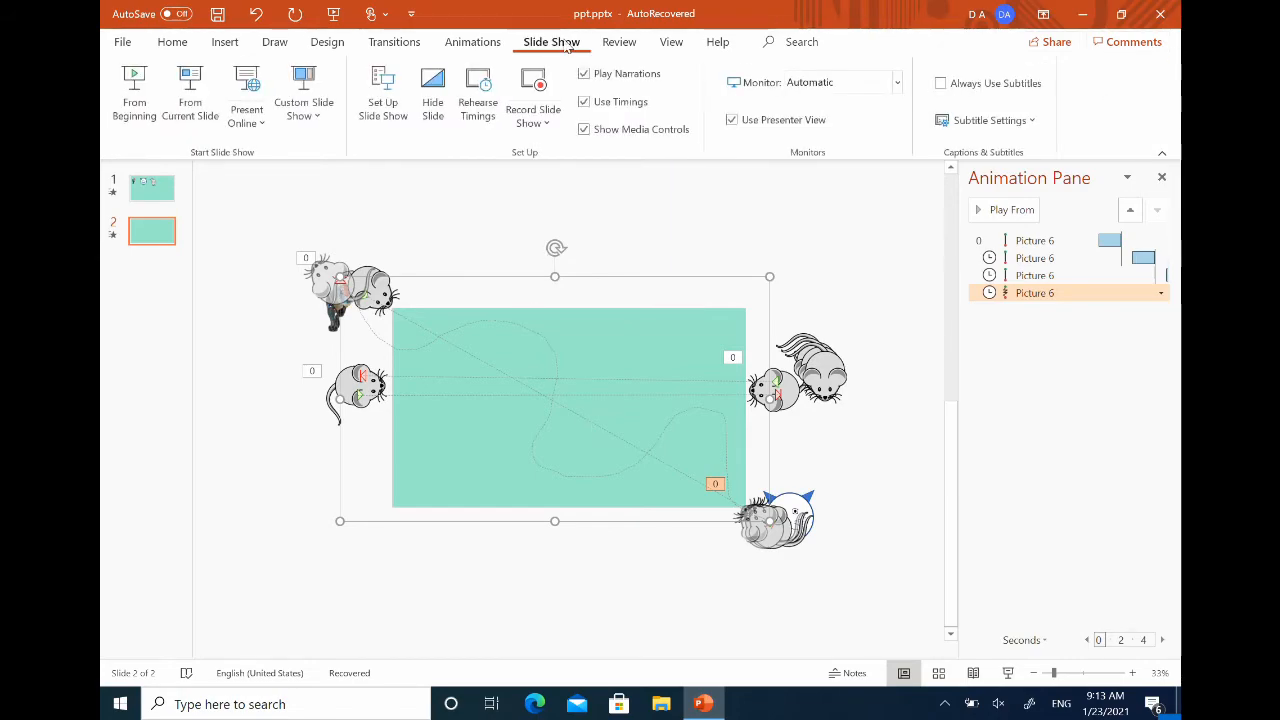
click(190, 95)
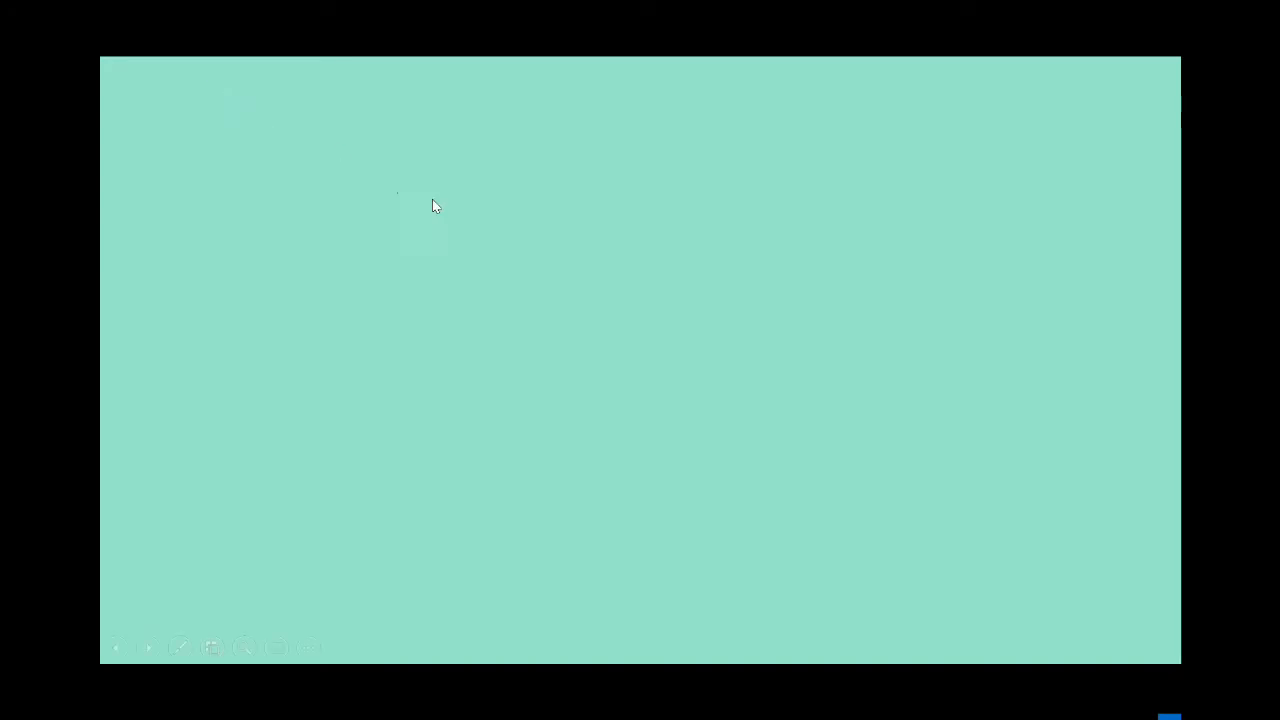
Step: Exit the slide show, copy slide 2, and paste the copy below it keeping source formatting
key(Escape)
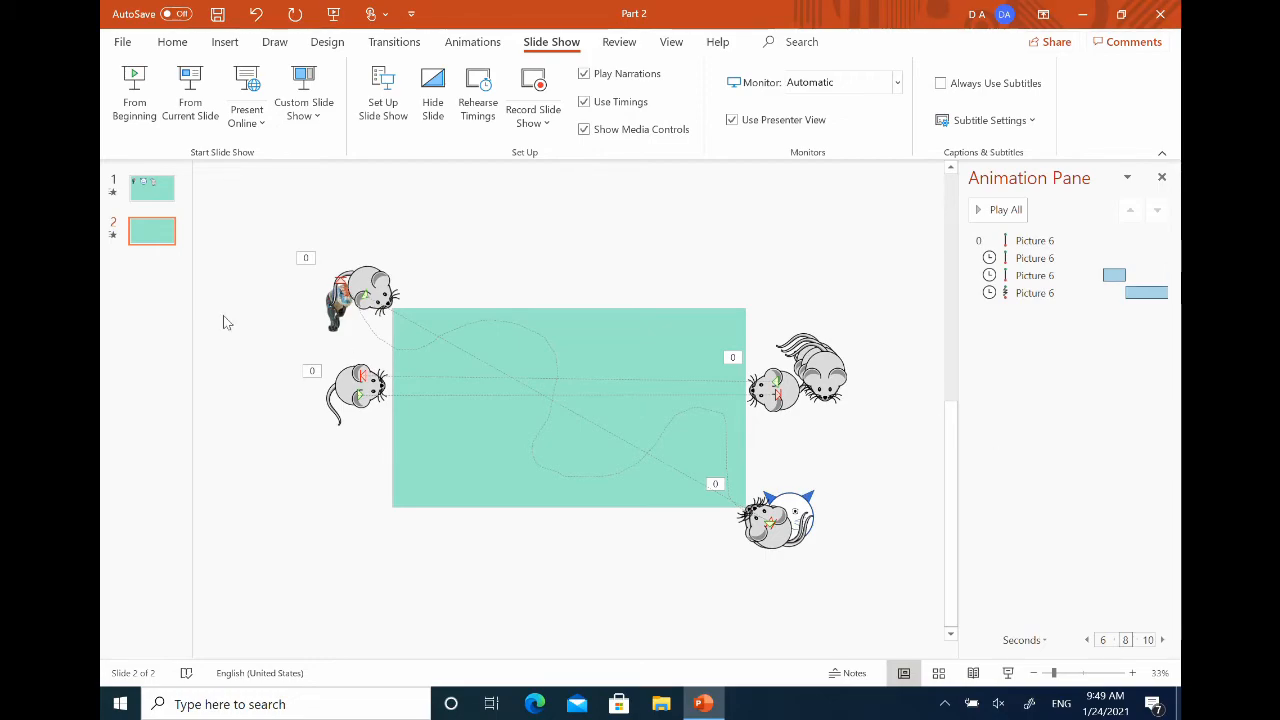
right_click(155, 233)
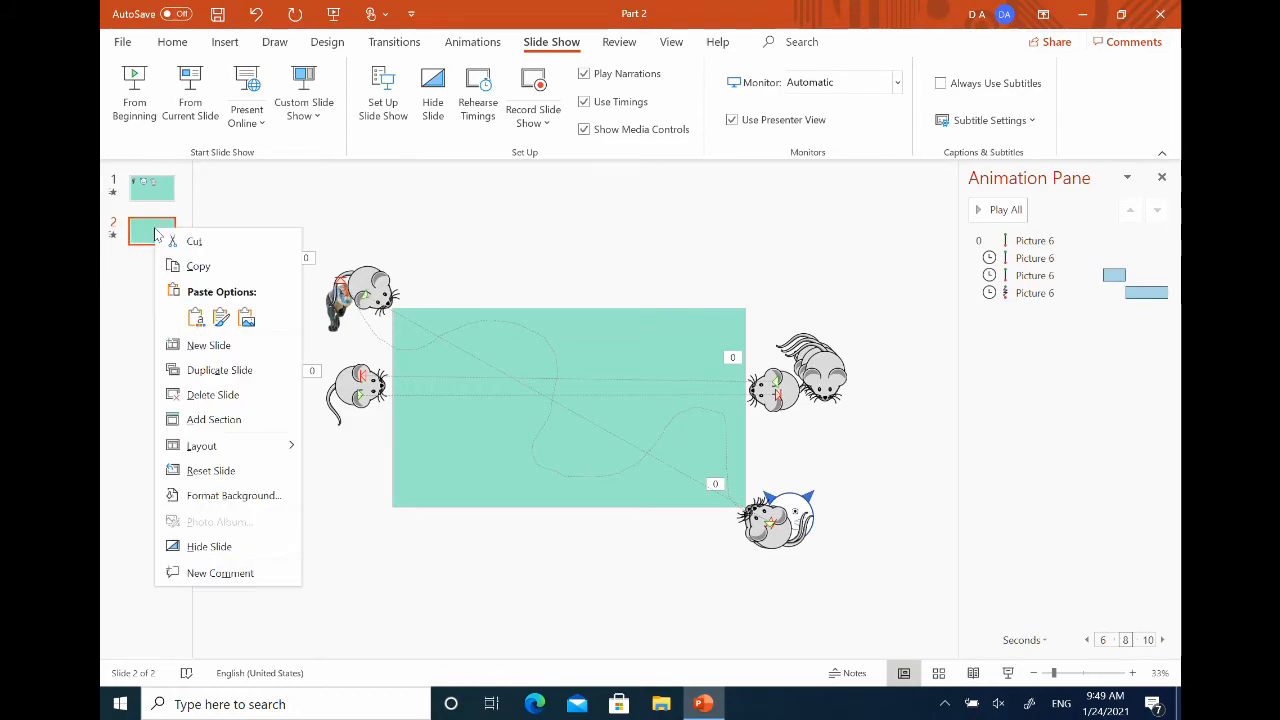
click(195, 267)
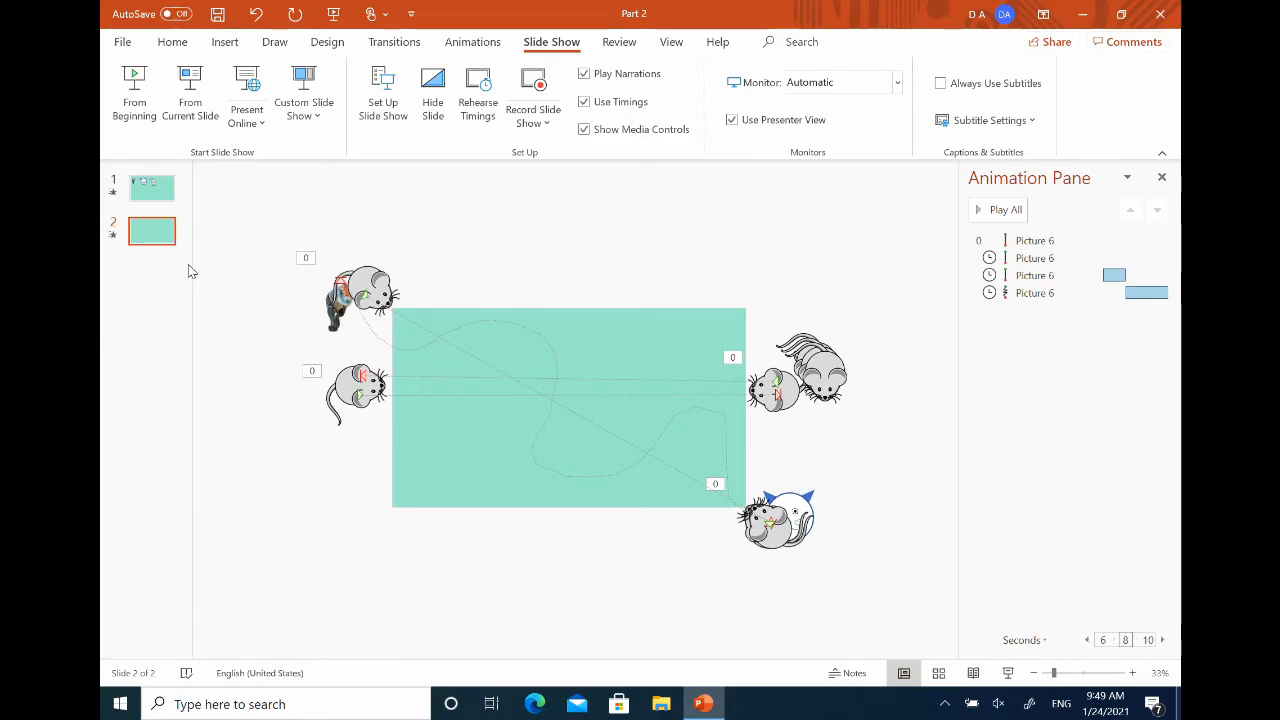
right_click(150, 272)
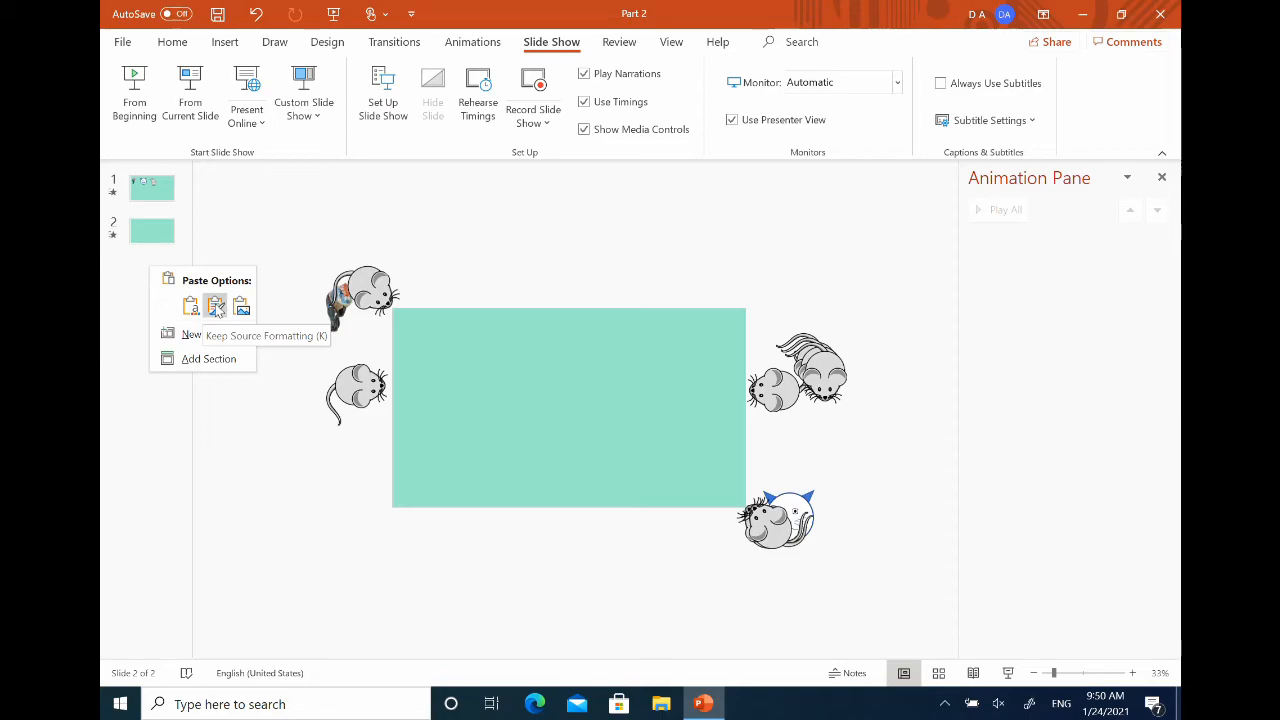
click(216, 308)
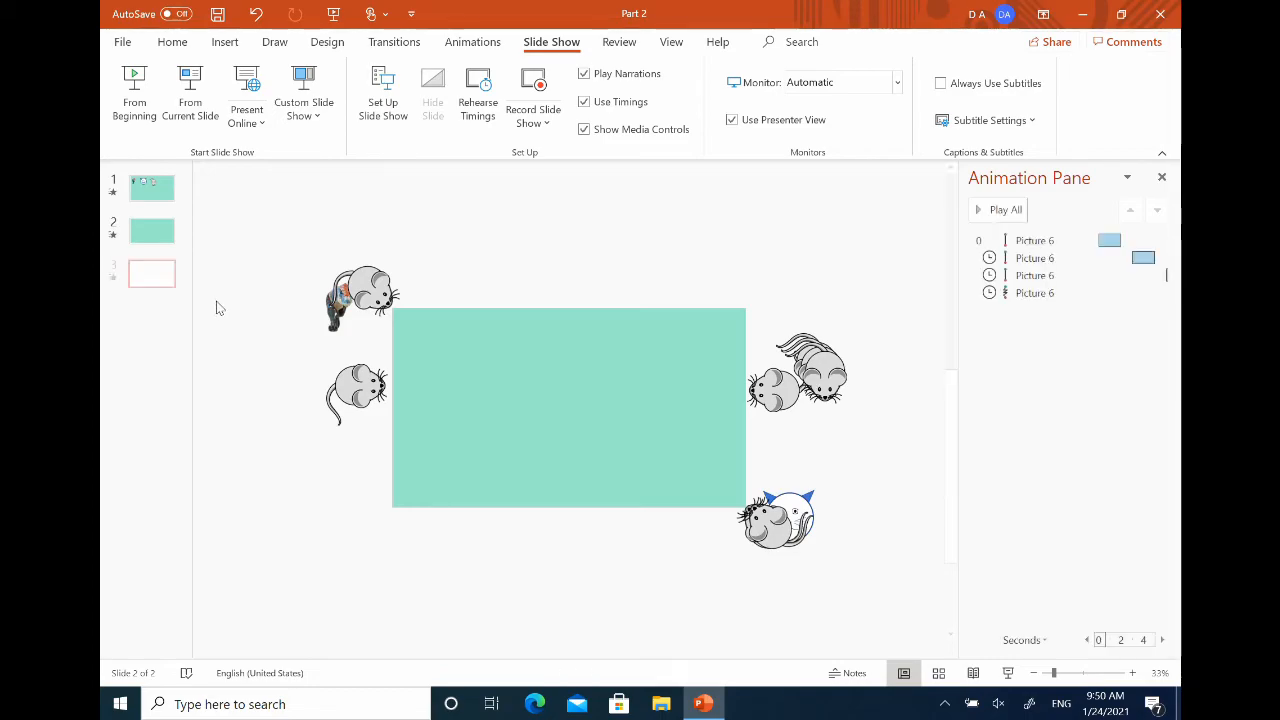
Step: Paste another copy of the slide after slide 3 using the destination theme, and cut that copy
right_click(143, 328)
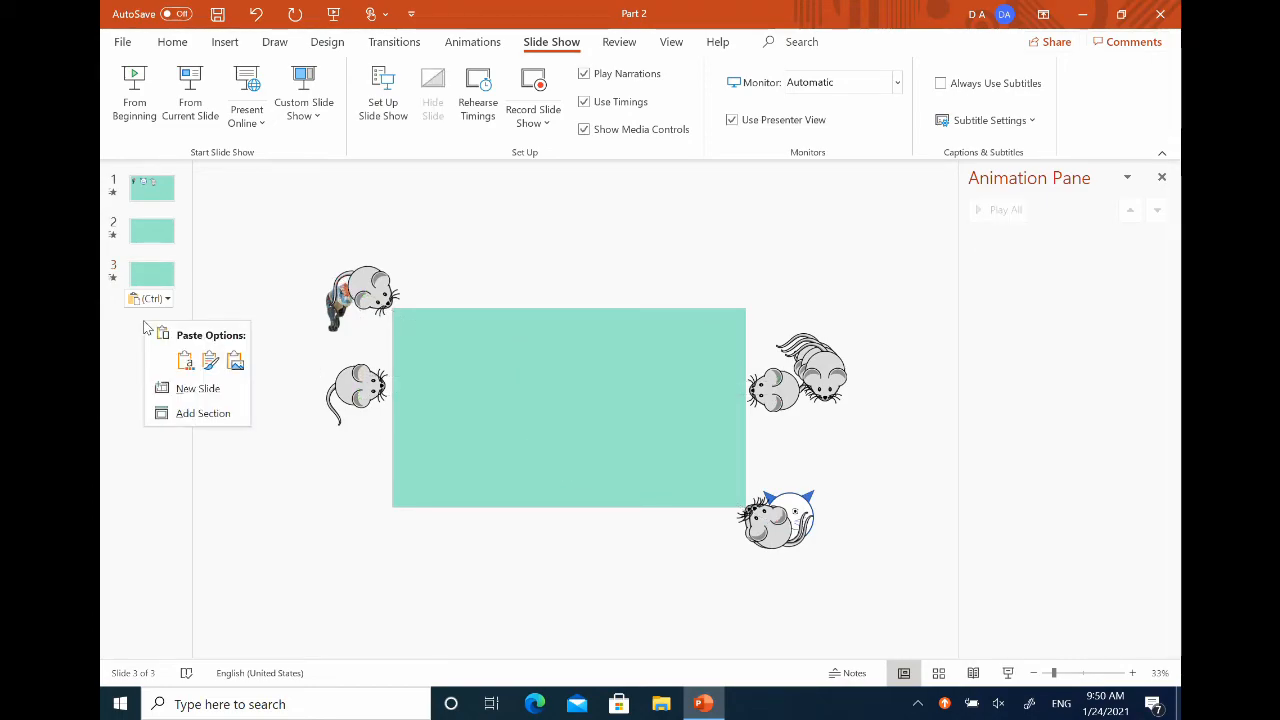
click(186, 365)
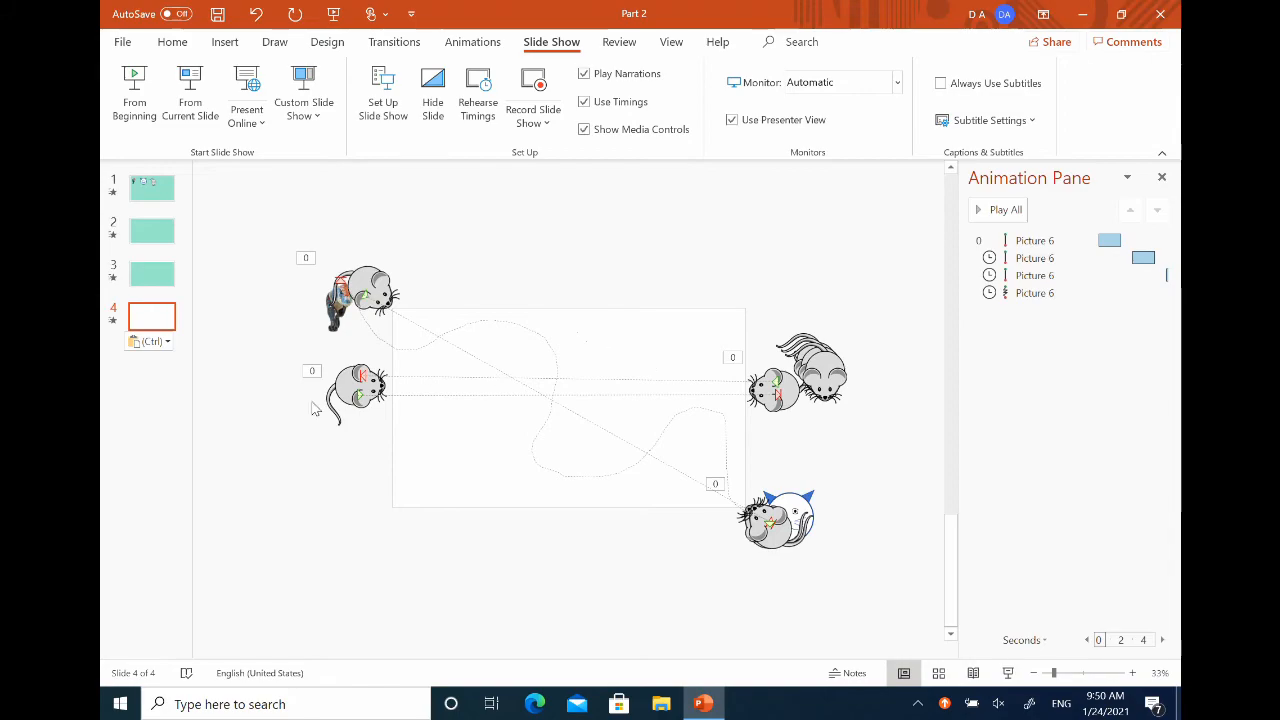
right_click(148, 322)
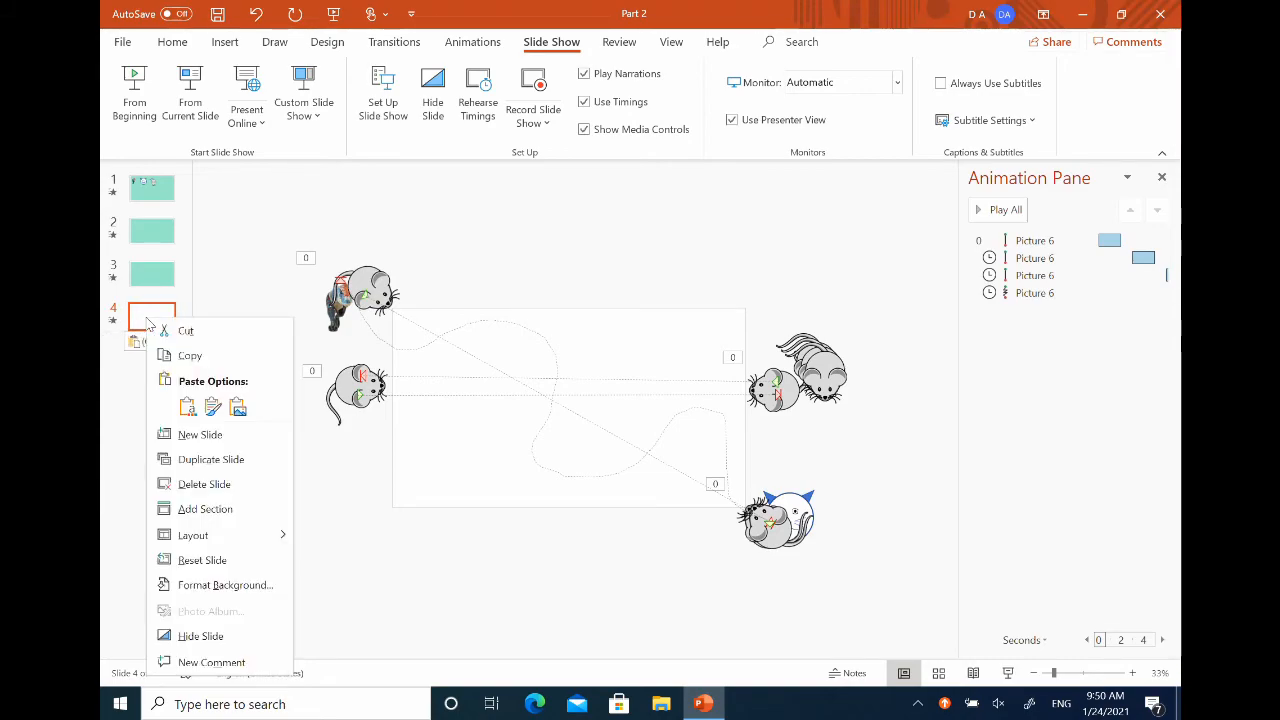
click(175, 330)
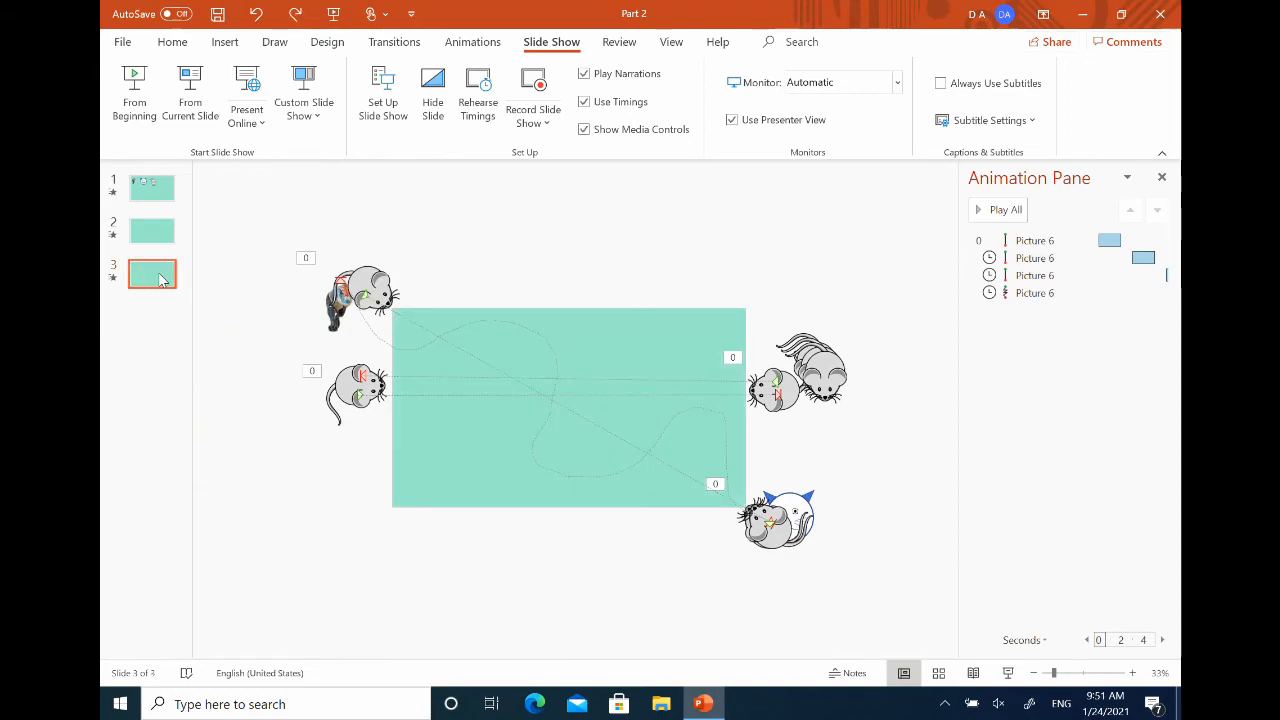
Step: Copy slide 3 and paste it three times below as slides 4 to 6, keeping source formatting
right_click(160, 280)
click(202, 312)
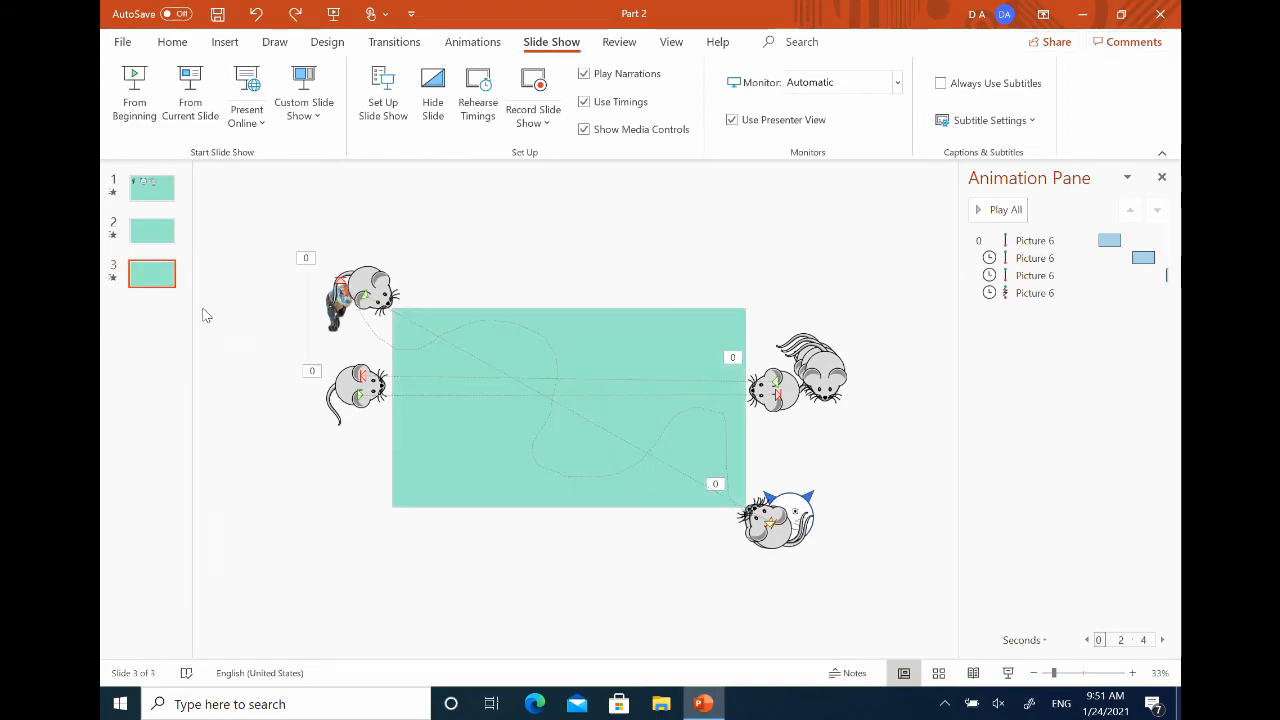
right_click(150, 318)
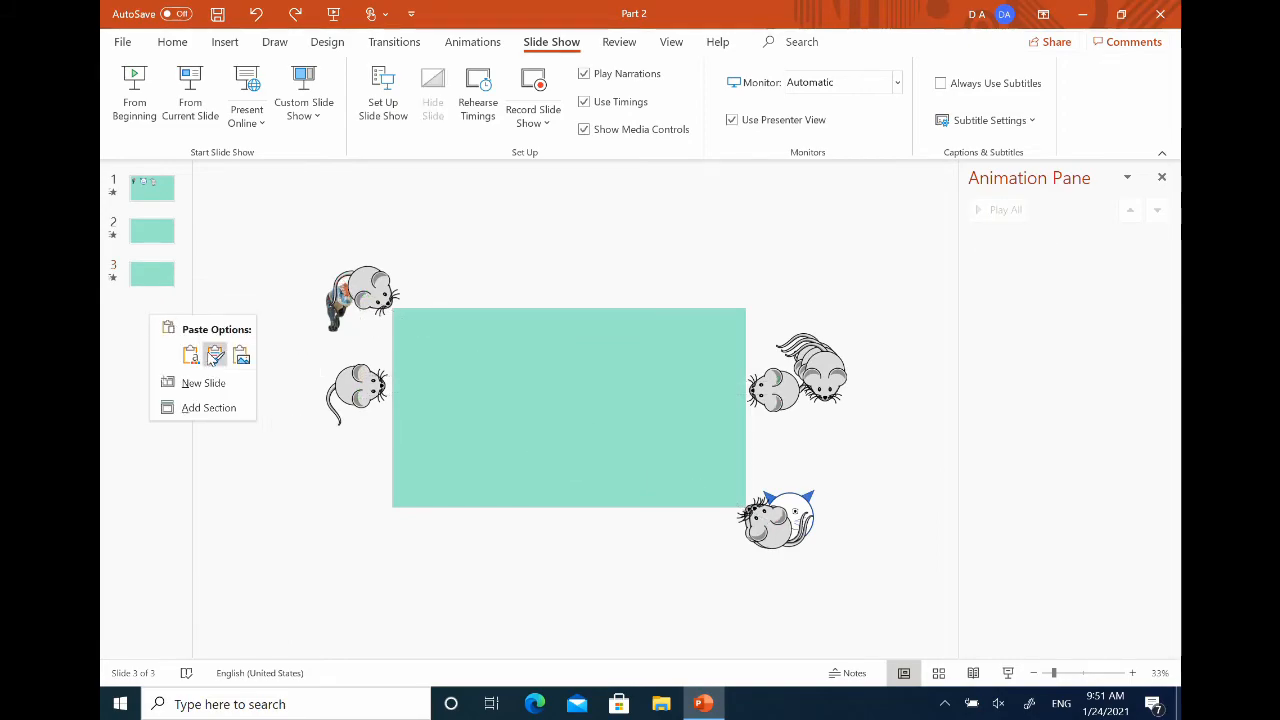
click(211, 356)
right_click(141, 363)
click(204, 405)
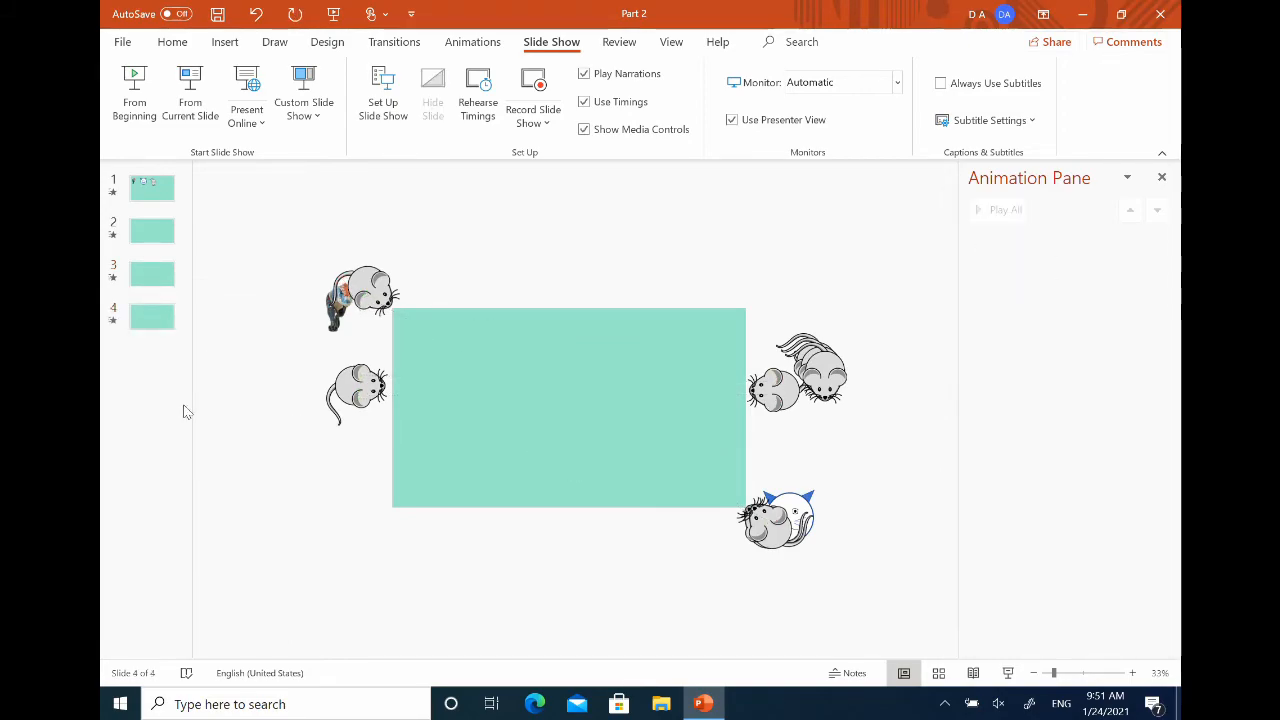
right_click(147, 404)
click(210, 445)
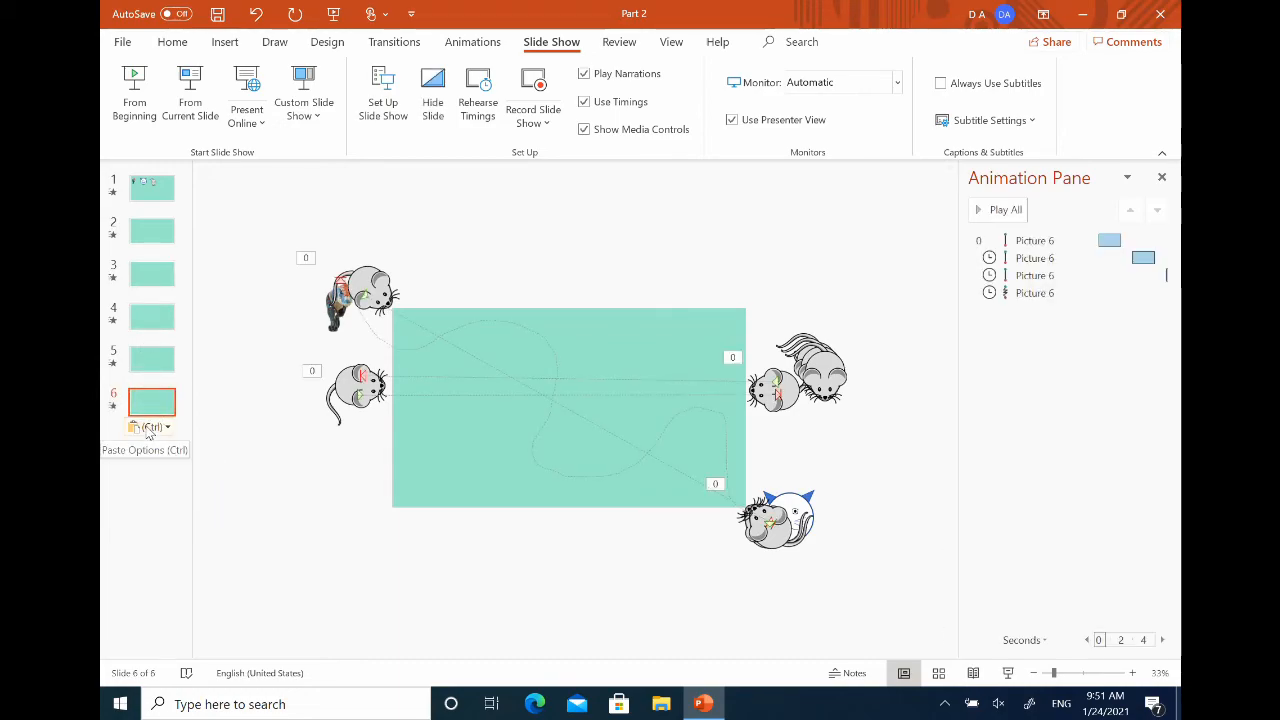
Step: Remove all four Picture 6 motion path animations from slide 3
click(151, 278)
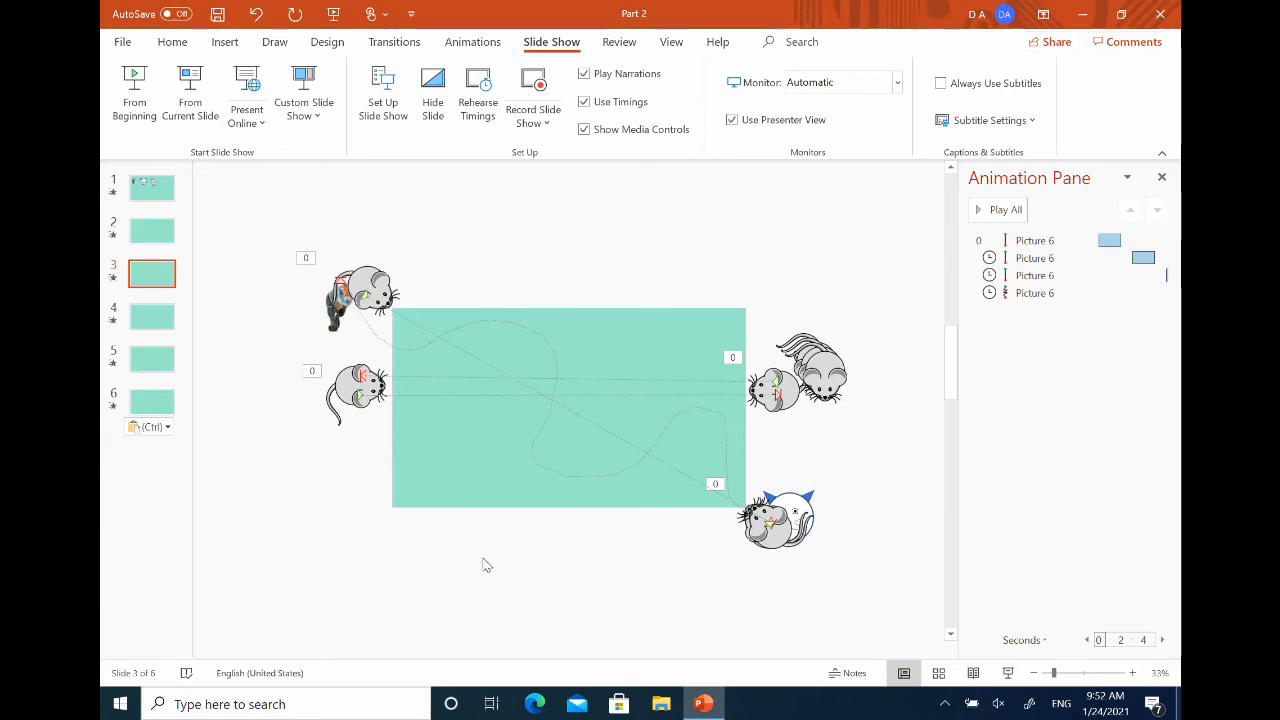
click(164, 233)
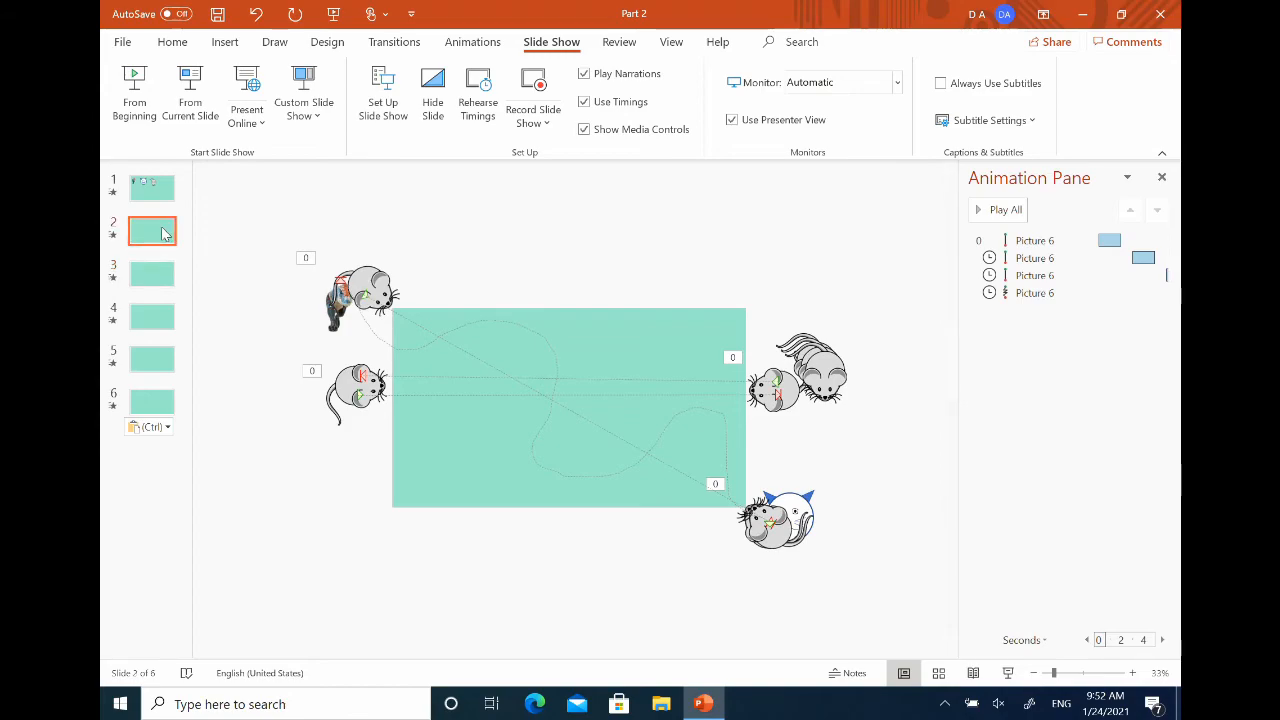
click(141, 277)
click(1013, 240)
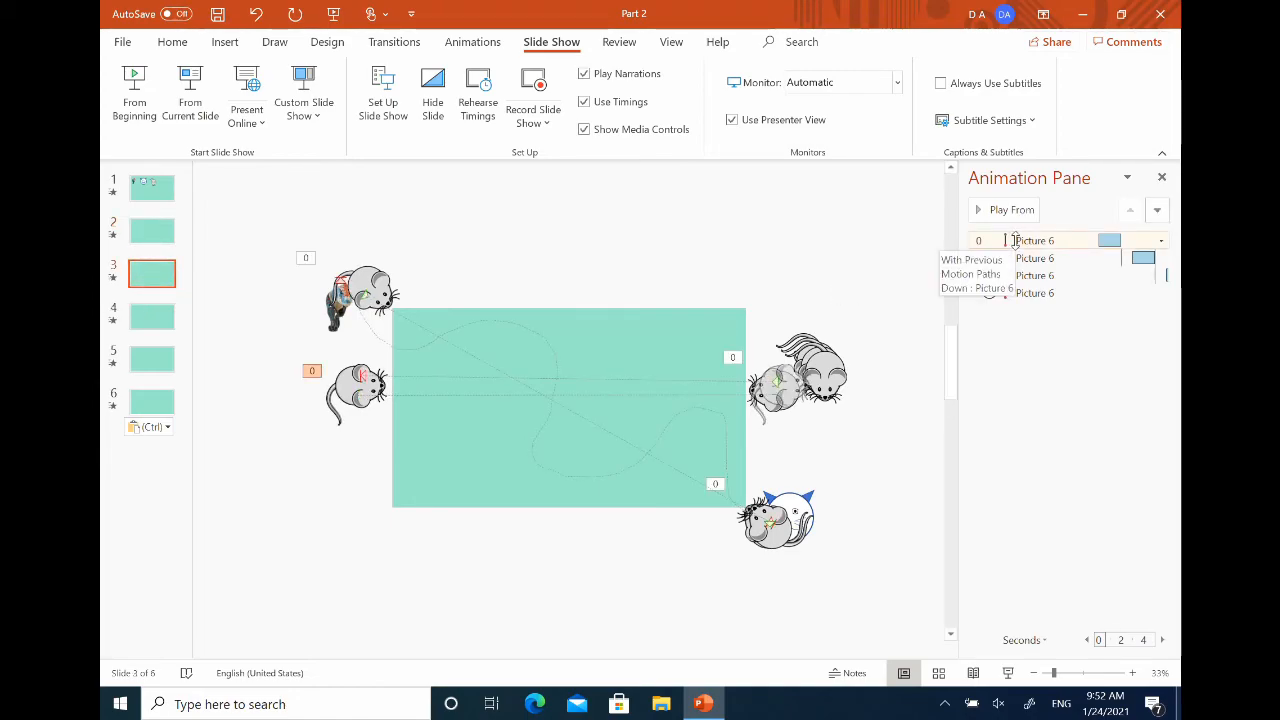
shift+click(1028, 291)
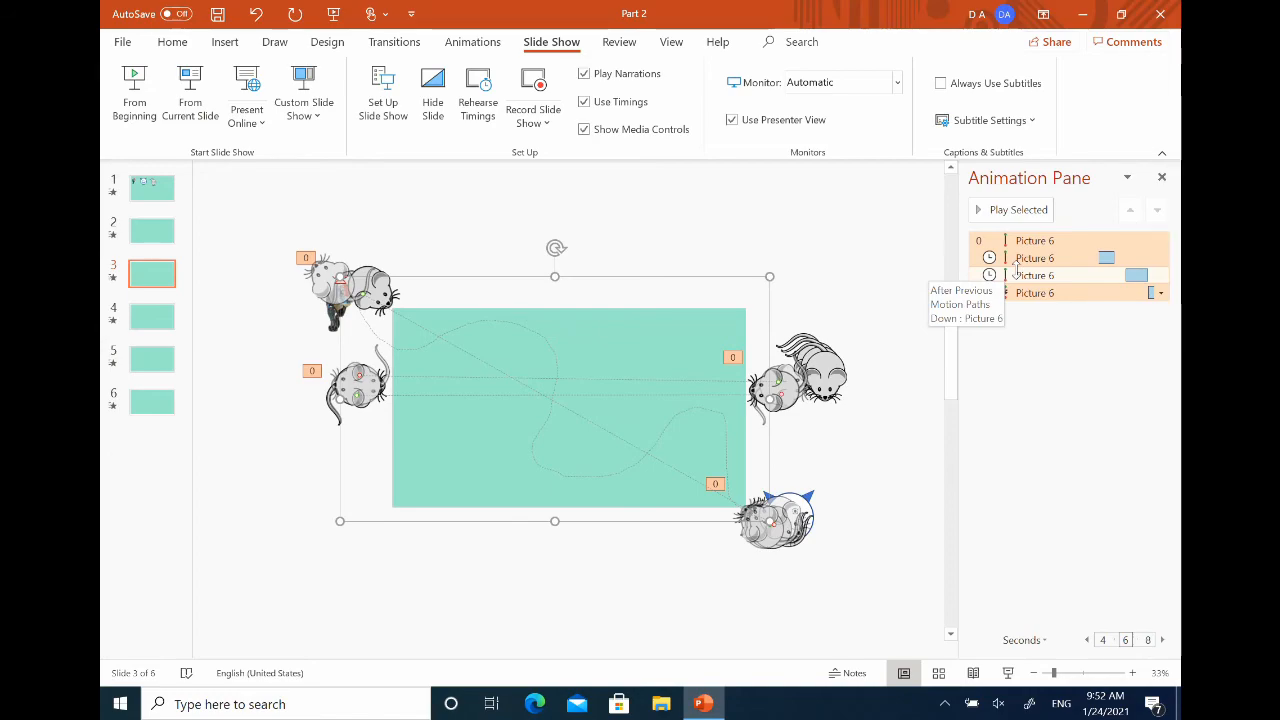
right_click(1017, 270)
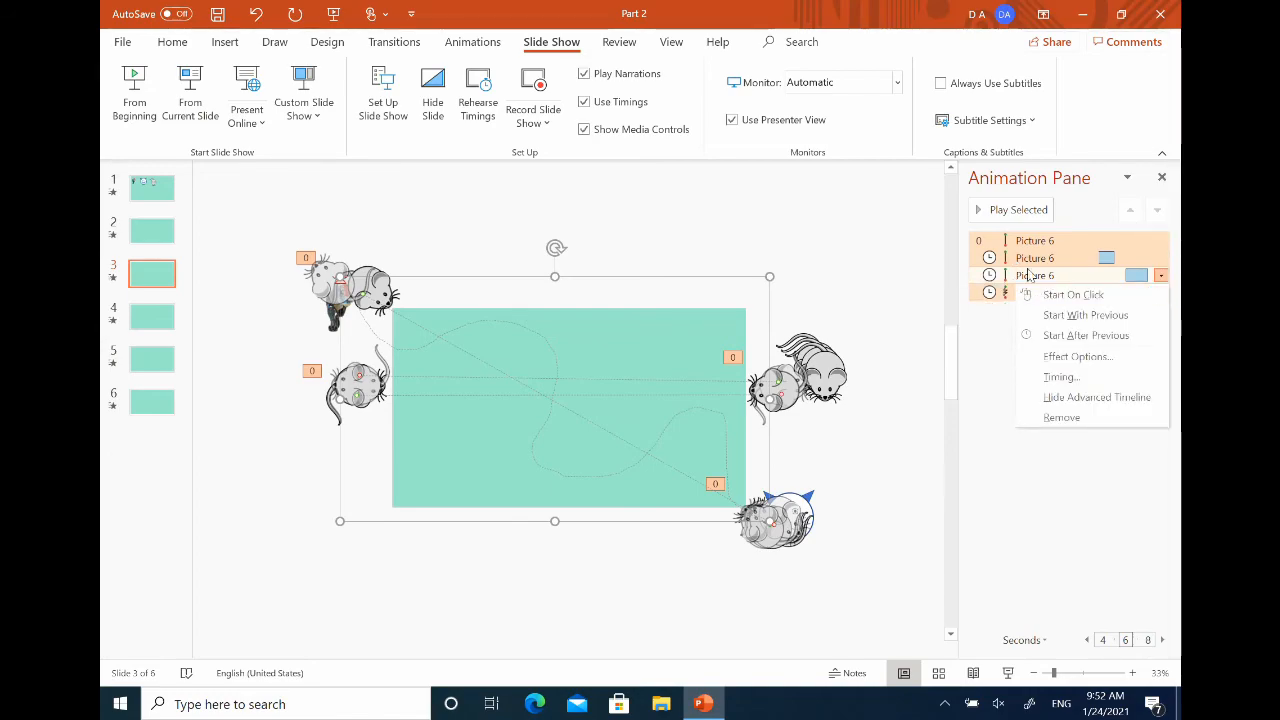
click(1077, 421)
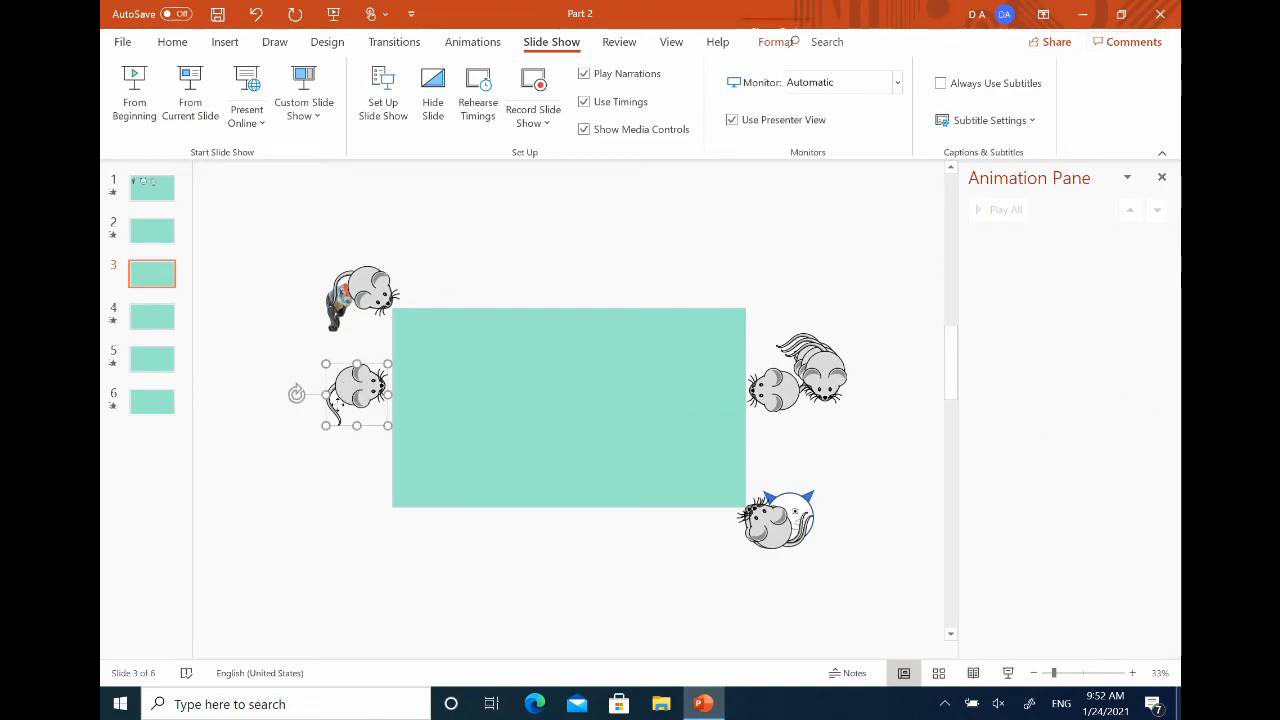
Step: Rearrange slide 3's mice outside the slide: one lower left, one above facing down, one below facing up, and one at the right facing left
drag(357, 392, 320, 473)
drag(370, 290, 508, 240)
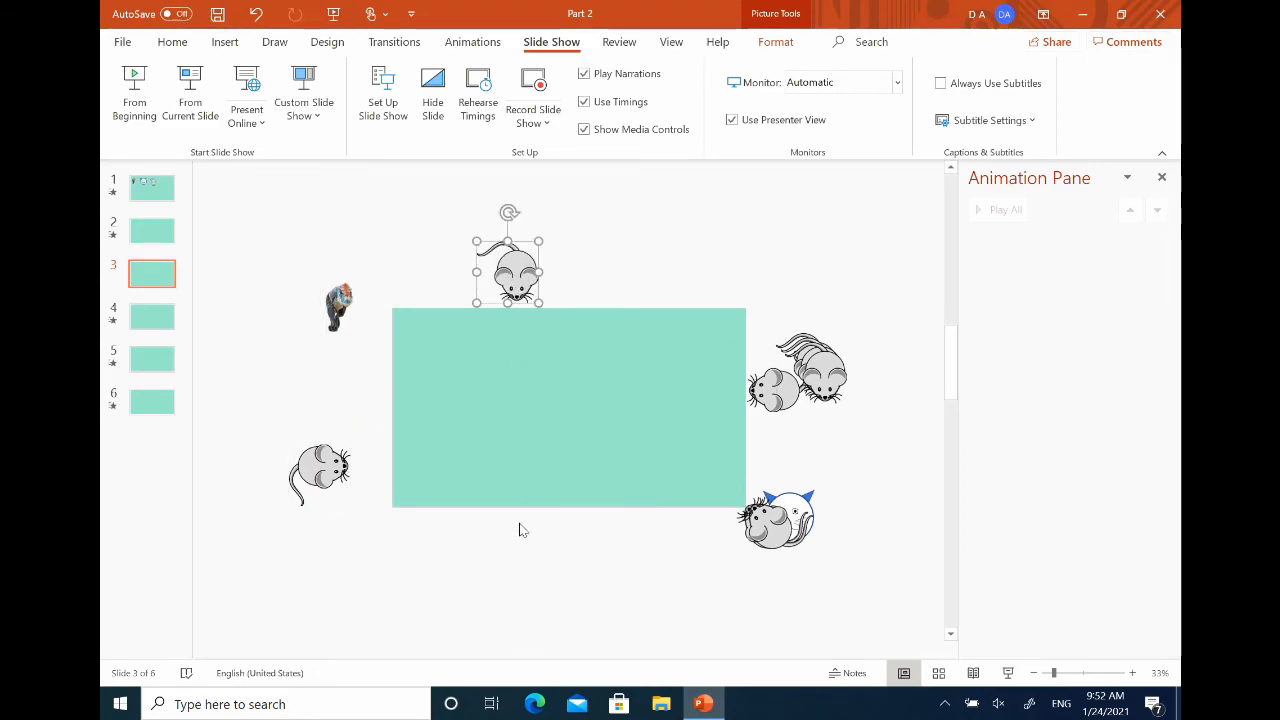
drag(770, 545, 621, 557)
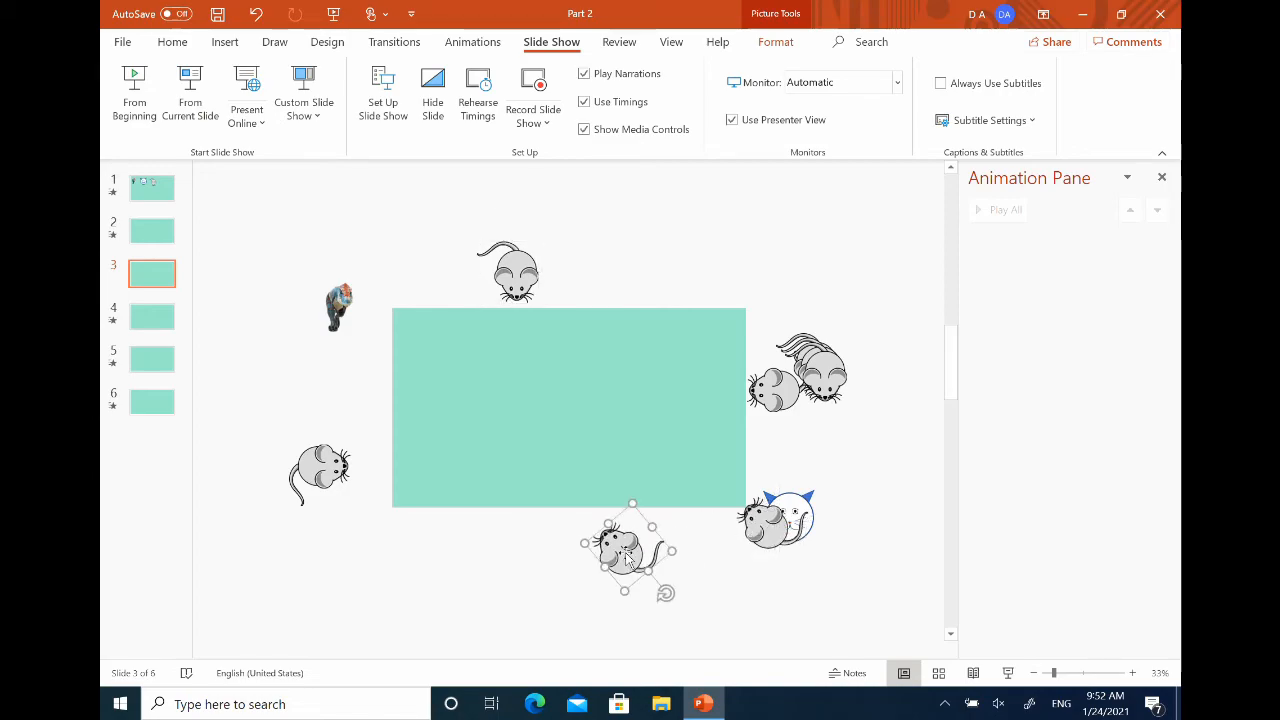
drag(667, 595, 620, 610)
drag(768, 503, 811, 427)
drag(851, 492, 872, 450)
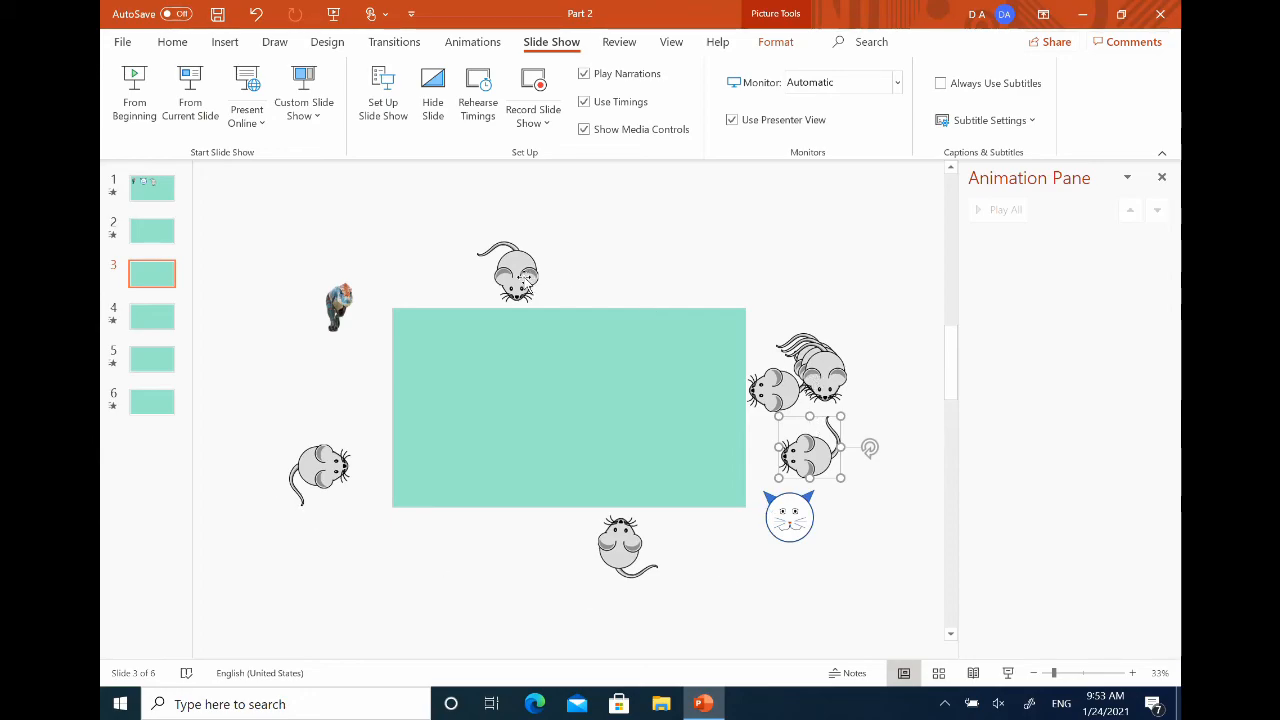
Step: Copy slide 2 and paste it after slide 6 keeping source formatting
click(154, 236)
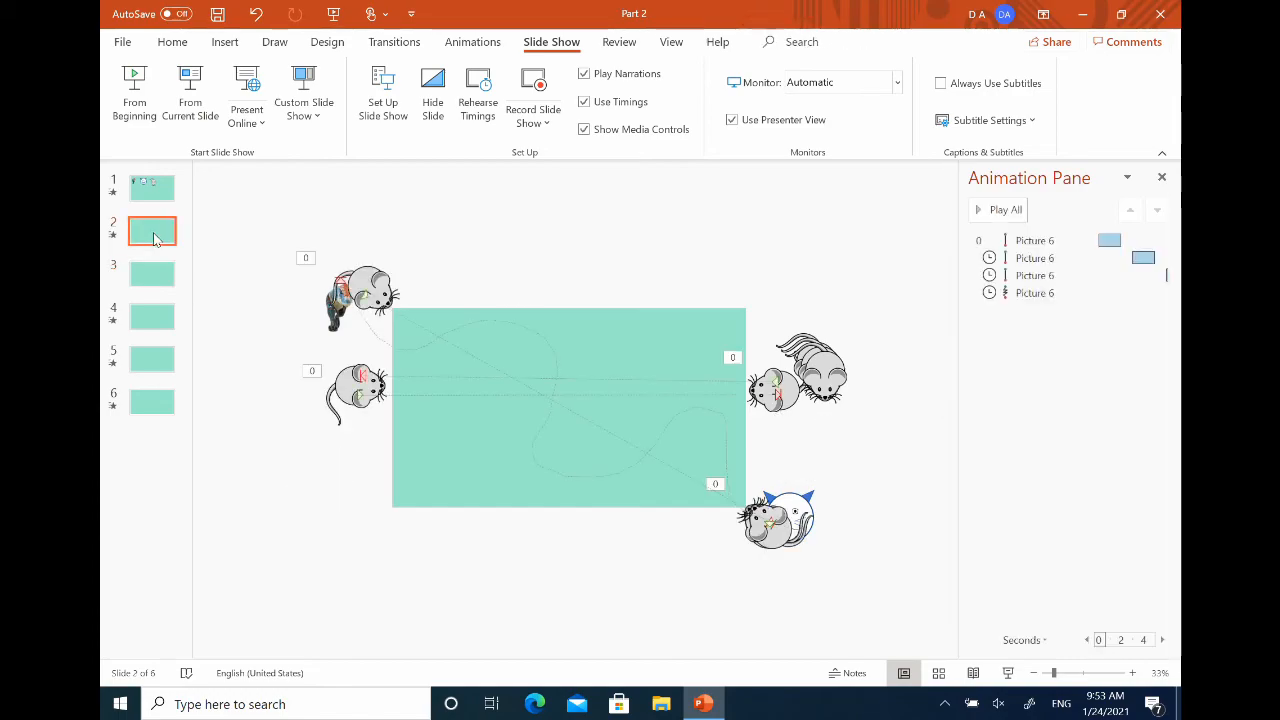
right_click(155, 239)
click(196, 271)
right_click(146, 450)
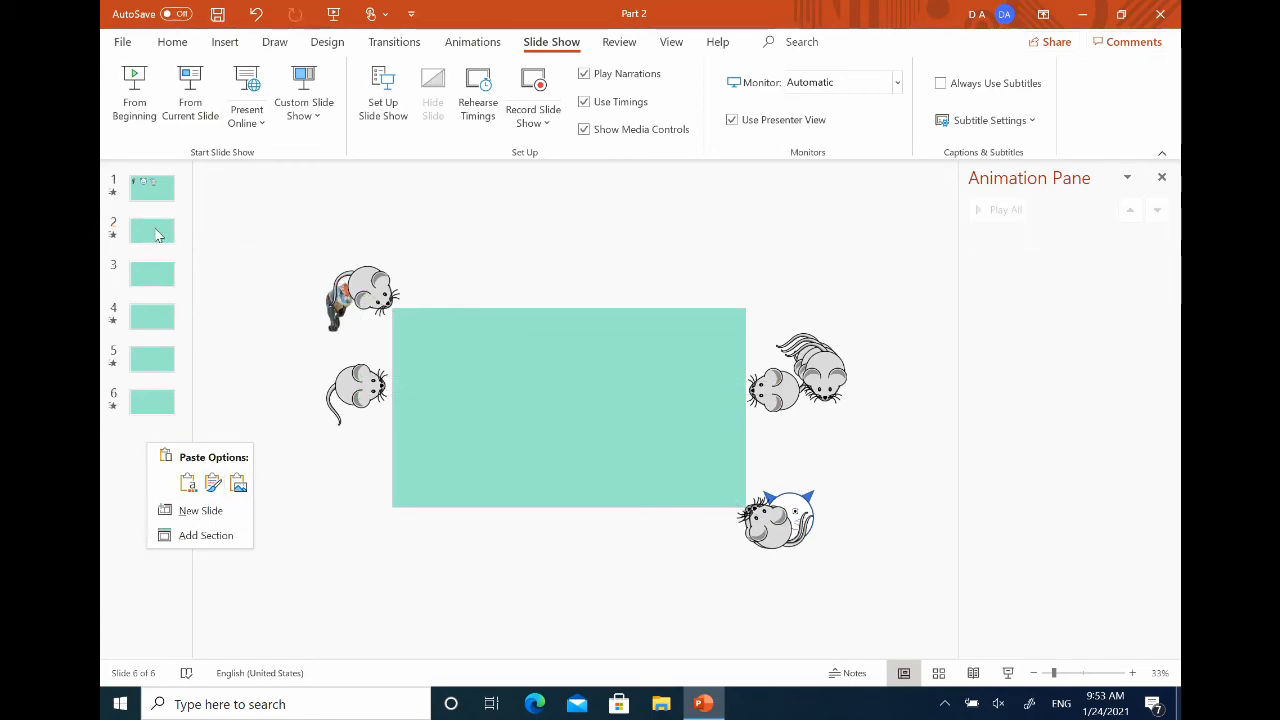
click(213, 483)
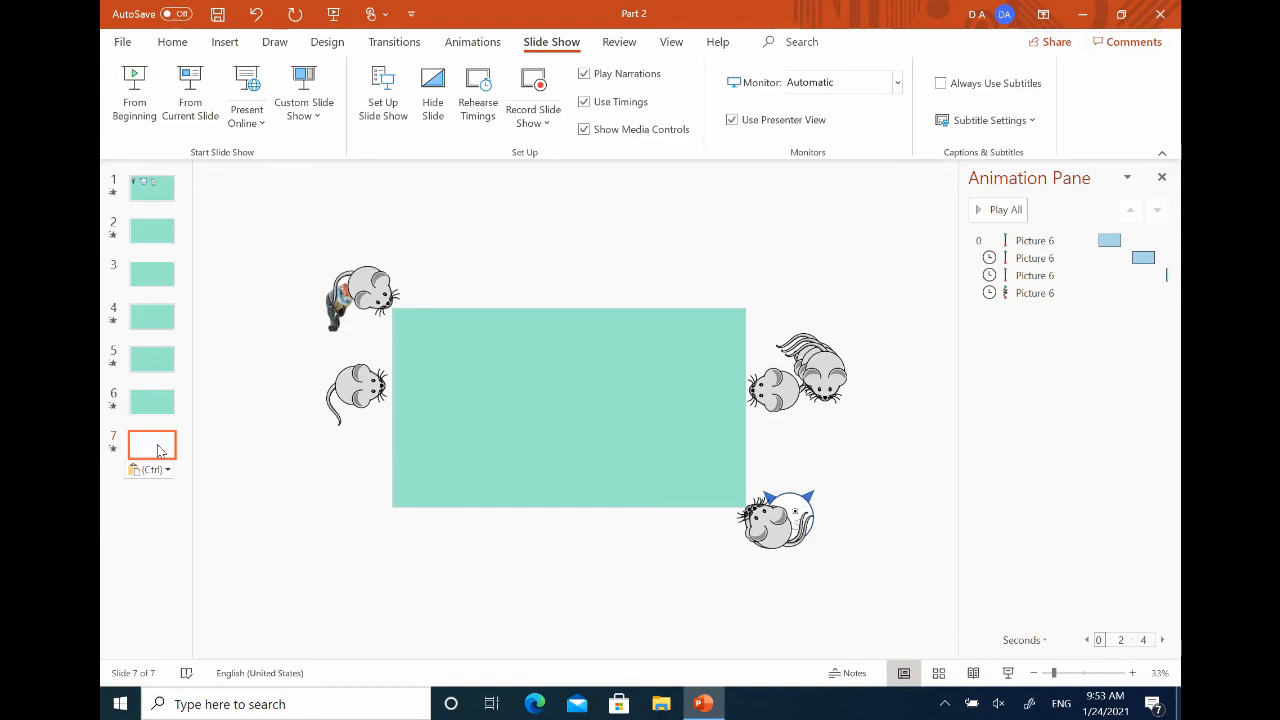
Step: Copy slide 5 and paste it after slide 7 keeping source formatting
click(156, 356)
right_click(155, 357)
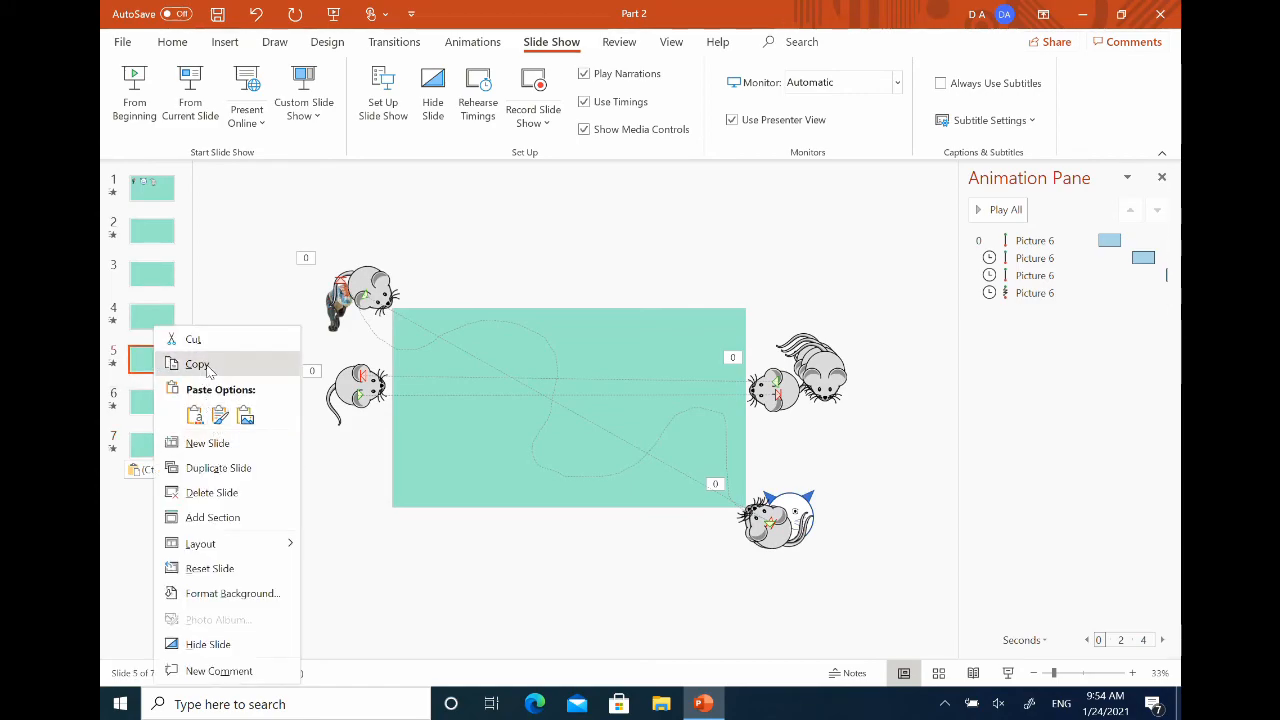
click(197, 364)
right_click(172, 508)
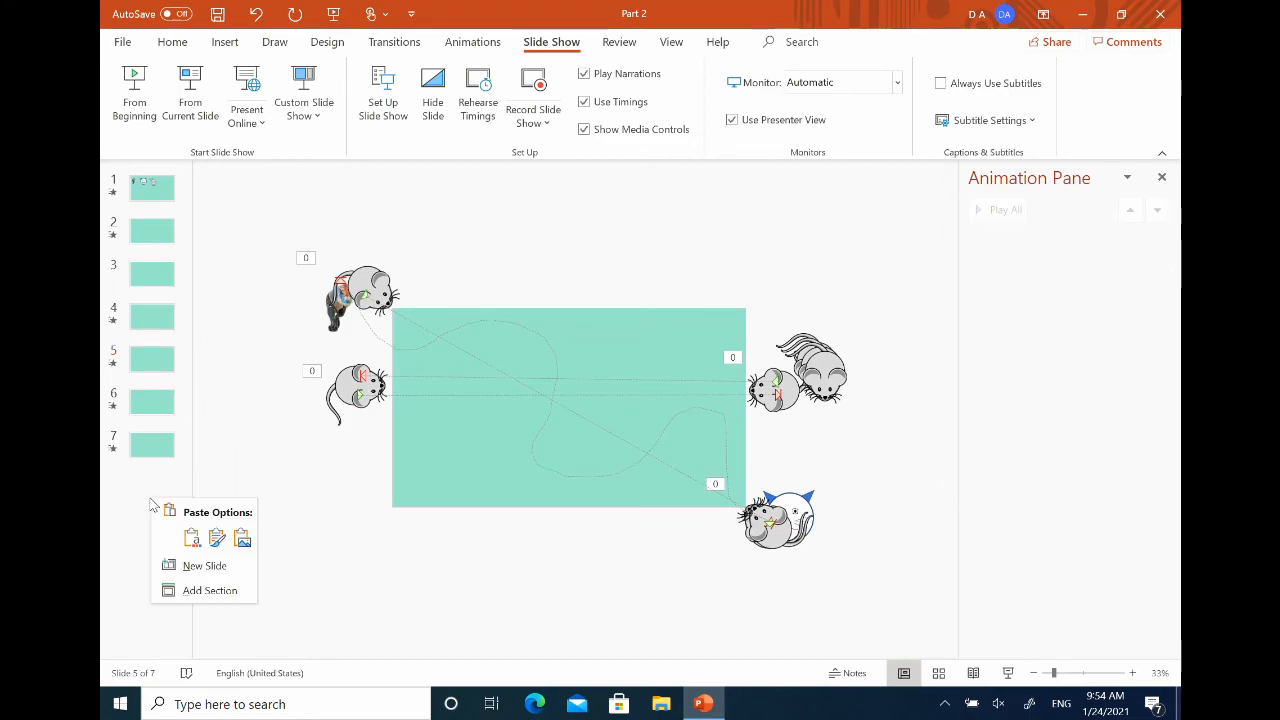
click(217, 538)
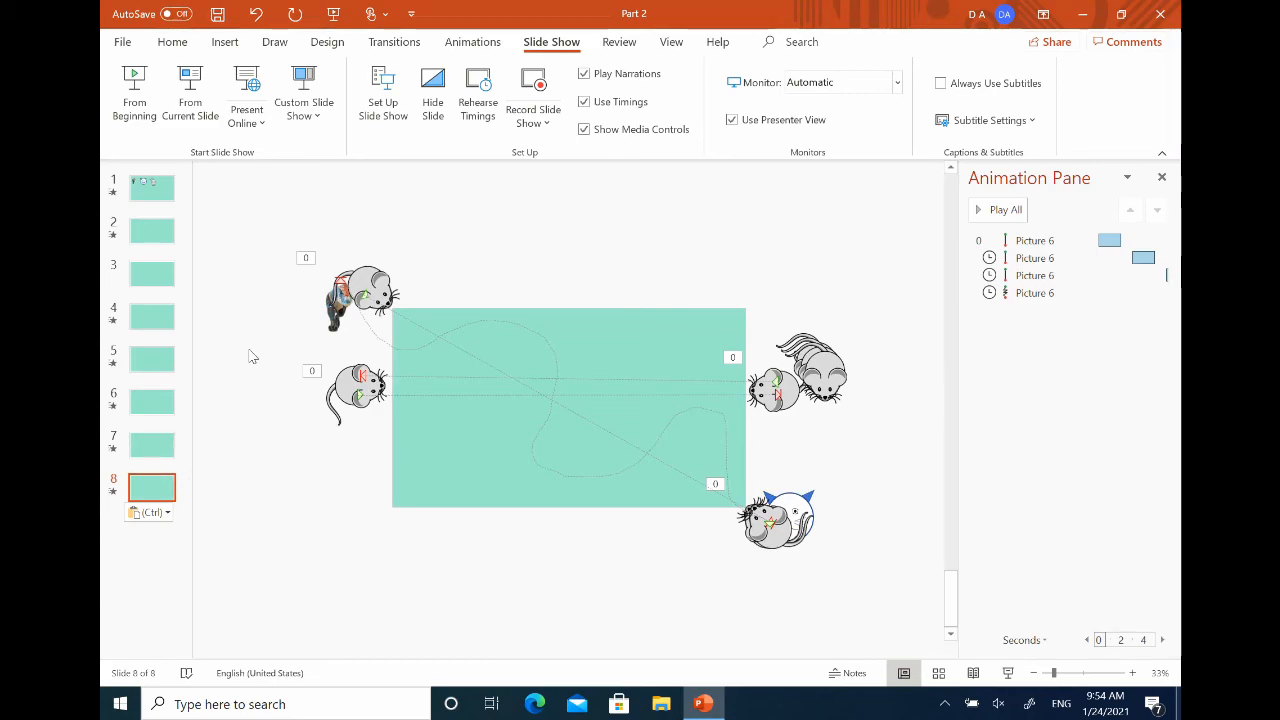
Step: Save the presentation to the Desktop as an MPEG-4 video named Part 2
click(147, 234)
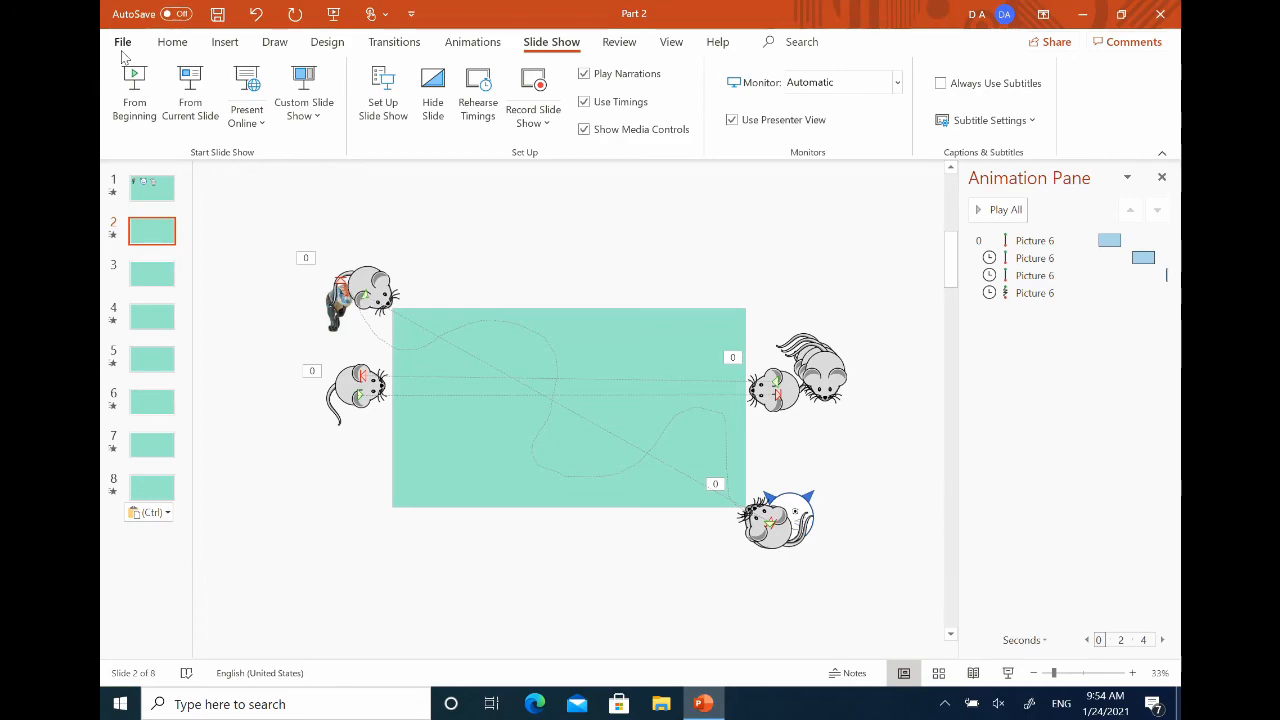
click(122, 44)
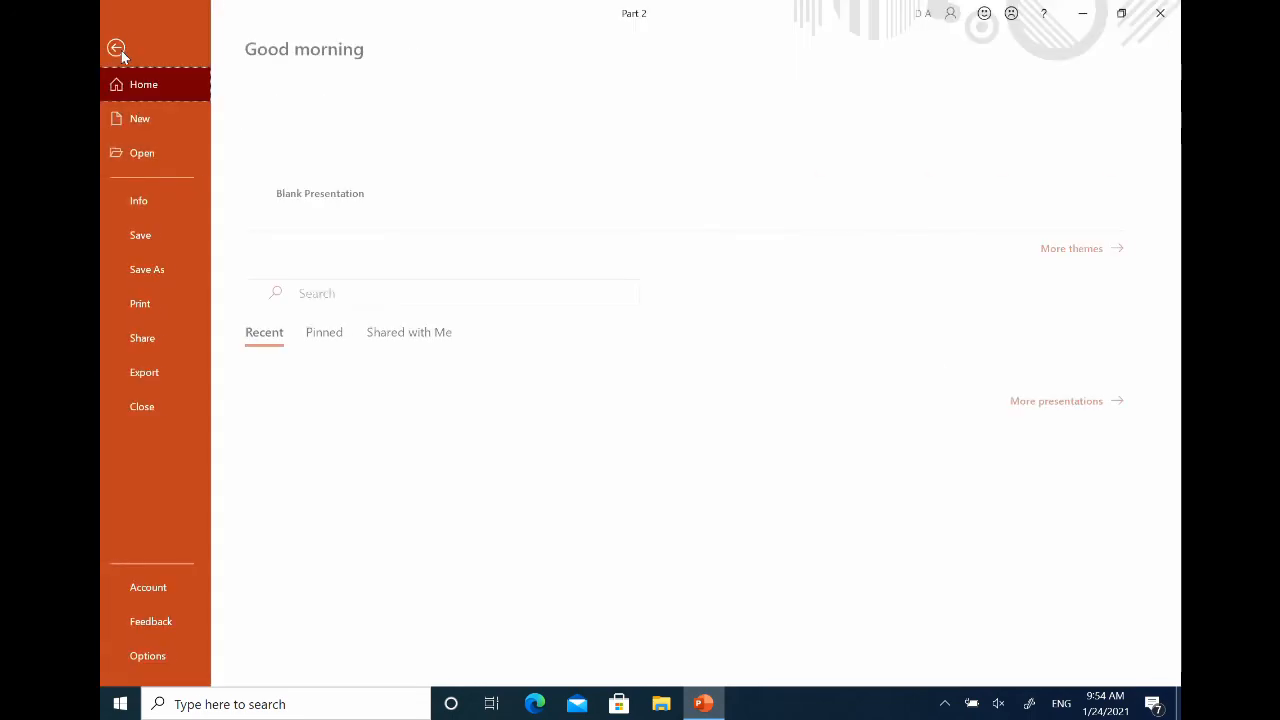
click(159, 275)
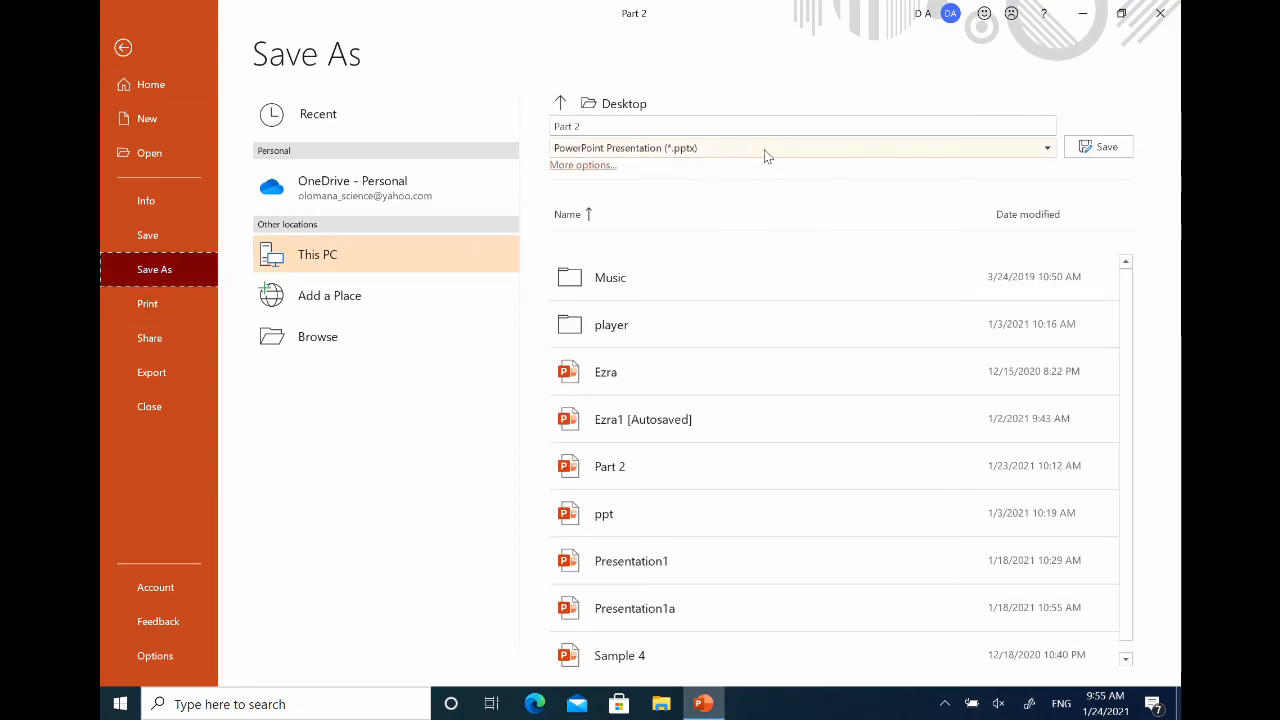
click(1050, 152)
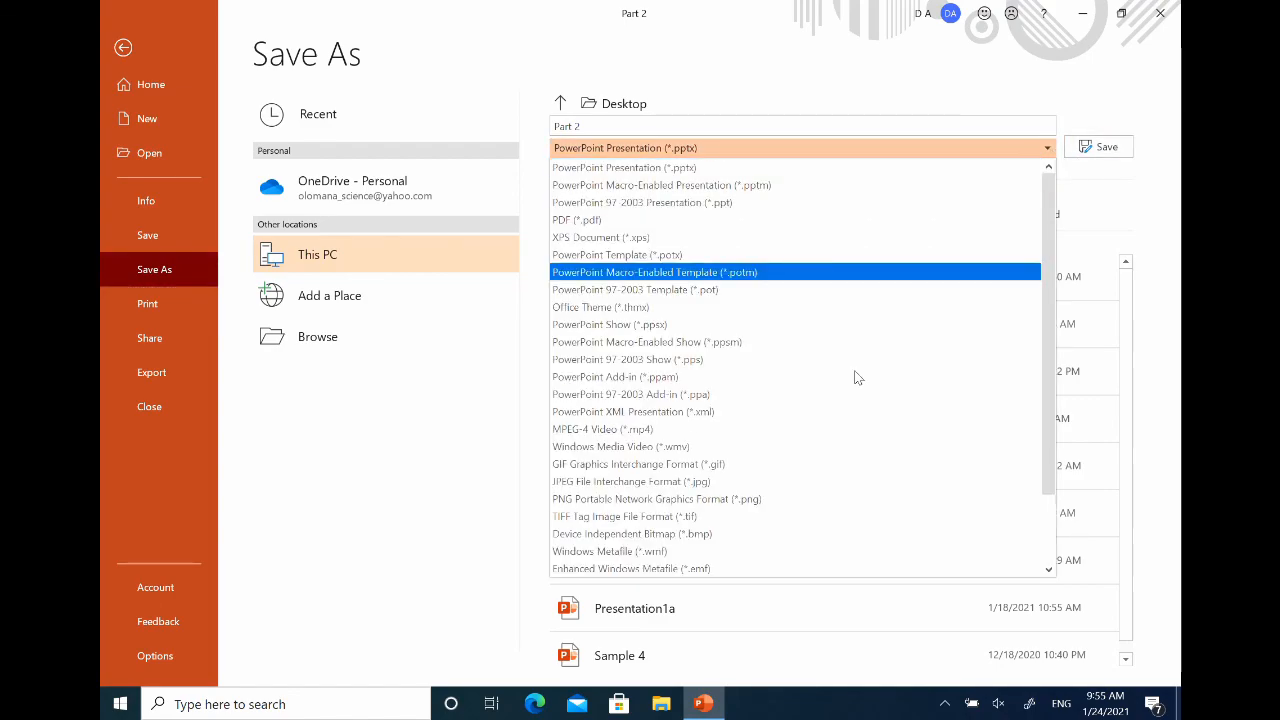
click(807, 436)
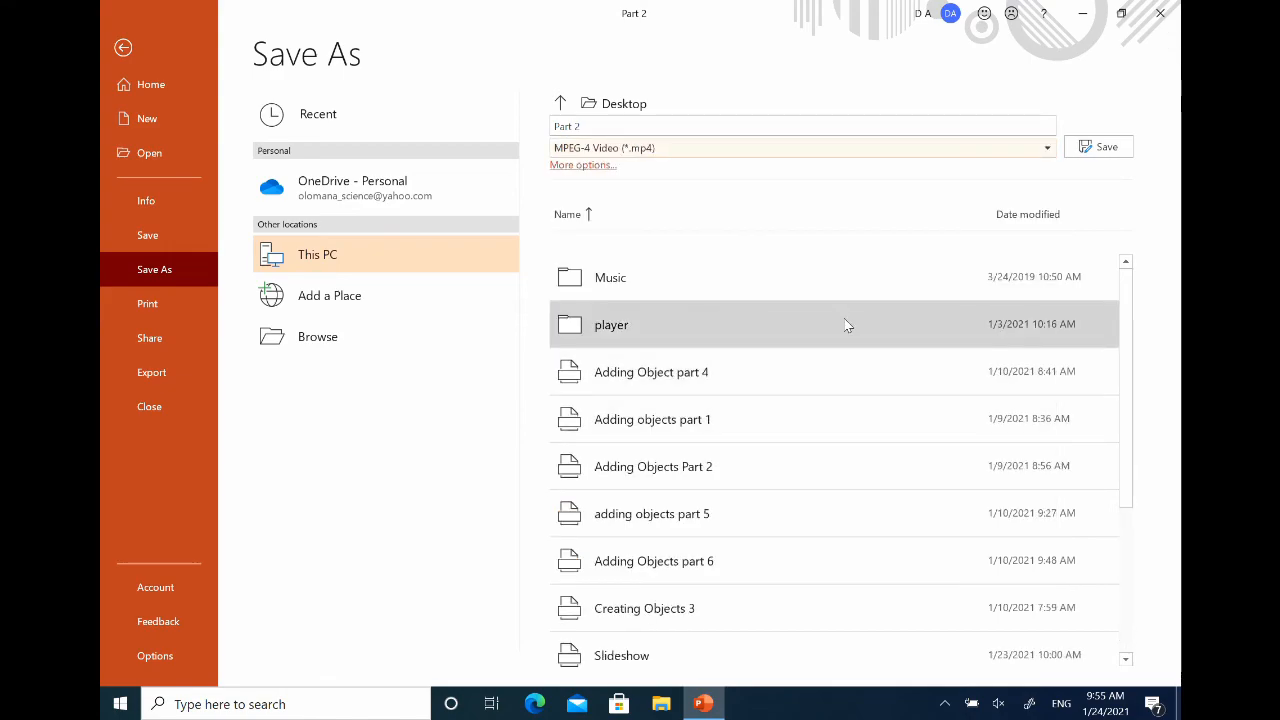
click(1105, 148)
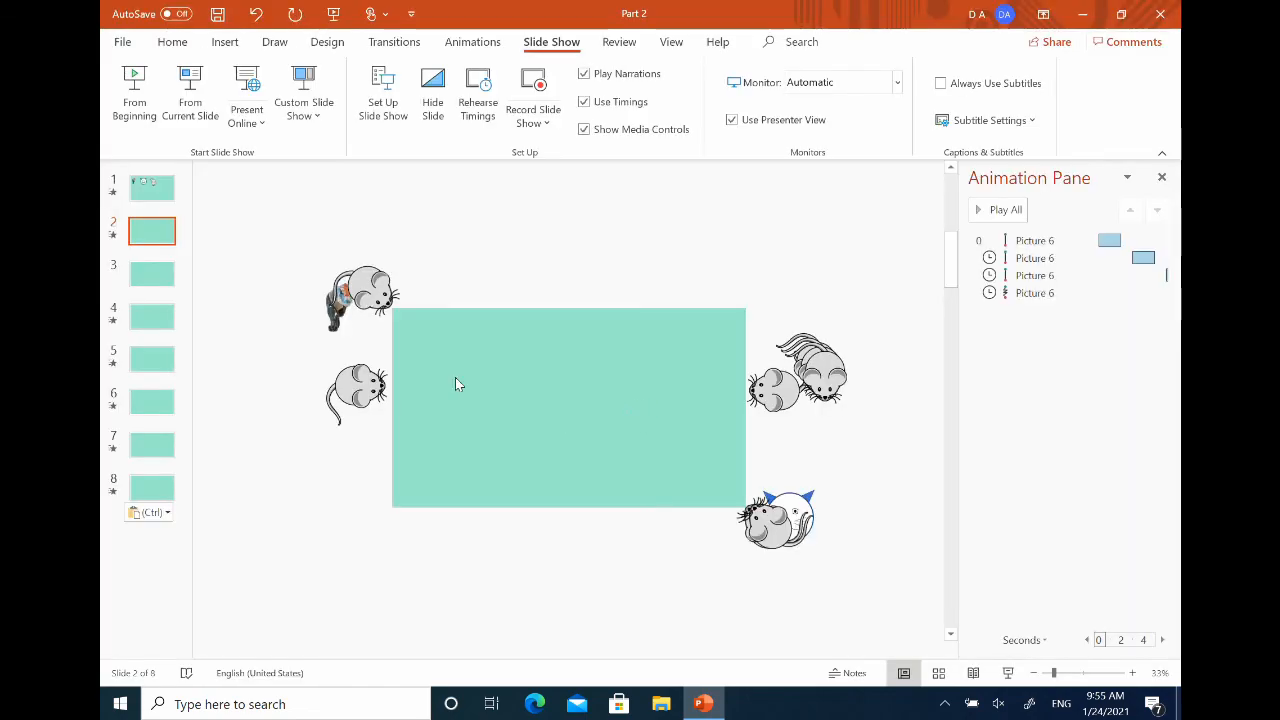